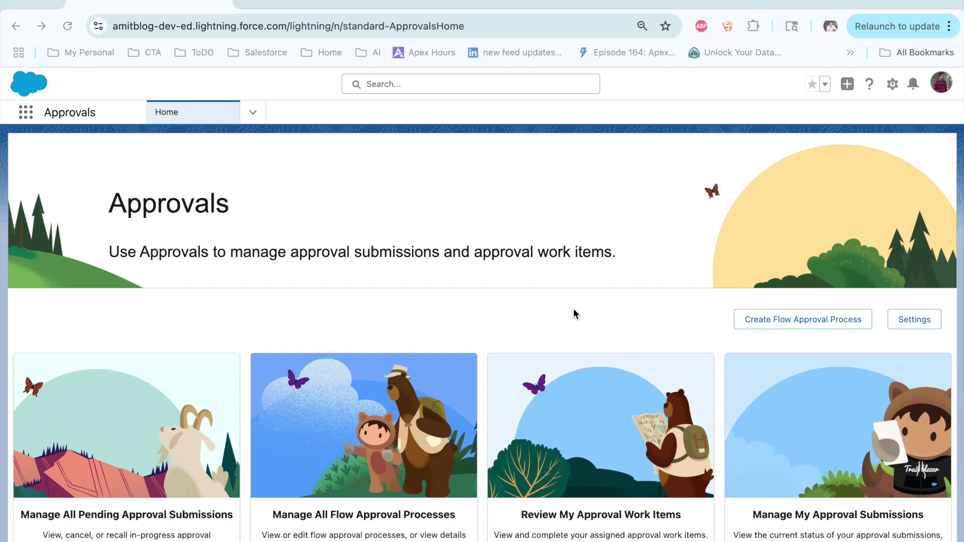
Search the available apps for "App" and open the Approvals app
{"action": "double_click", "coordinate": [160, 200]}
{"action": "left_click_drag", "start_coordinate": [160, 200], "coordinate": [221, 256]}
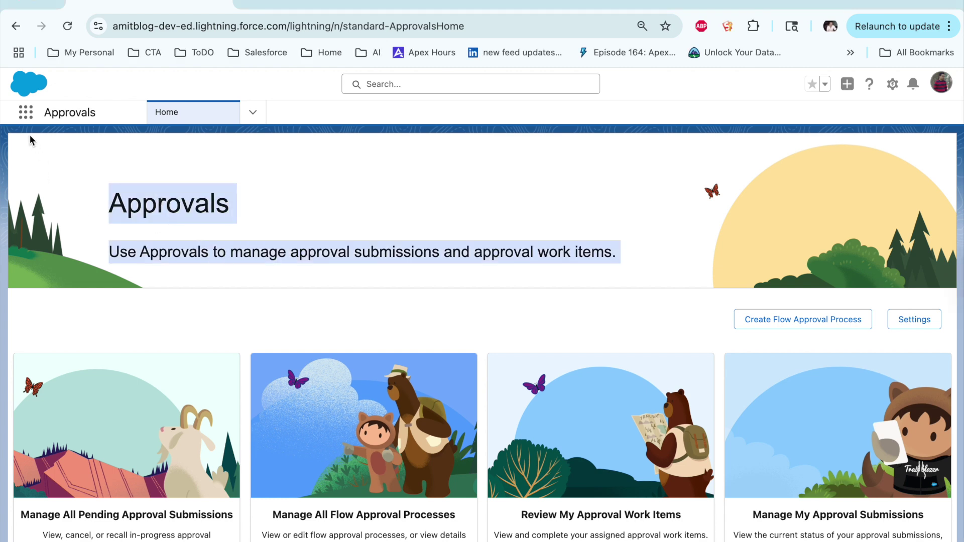
{"action": "left_click", "coordinate": [26, 111]}
{"action": "type", "text": "App"}
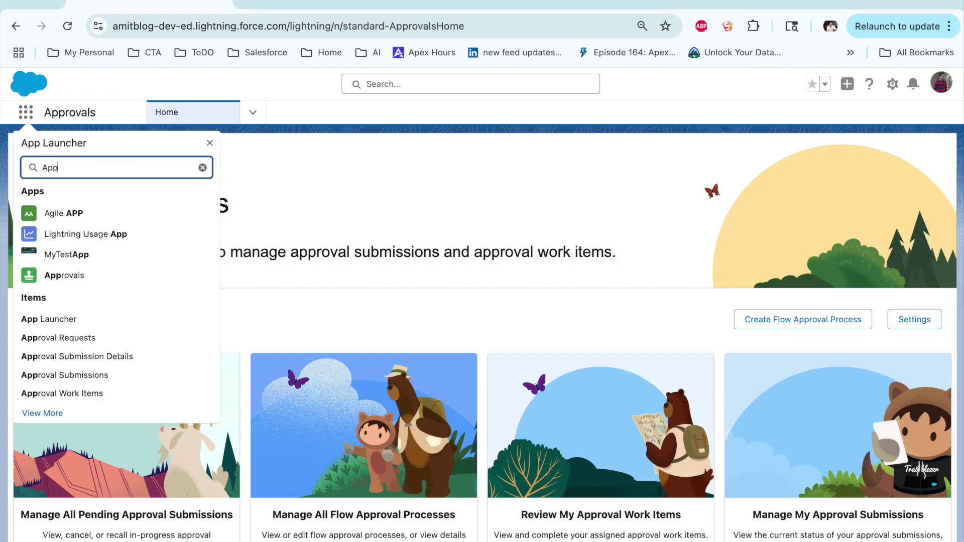
{"action": "left_click", "coordinate": [55, 275]}
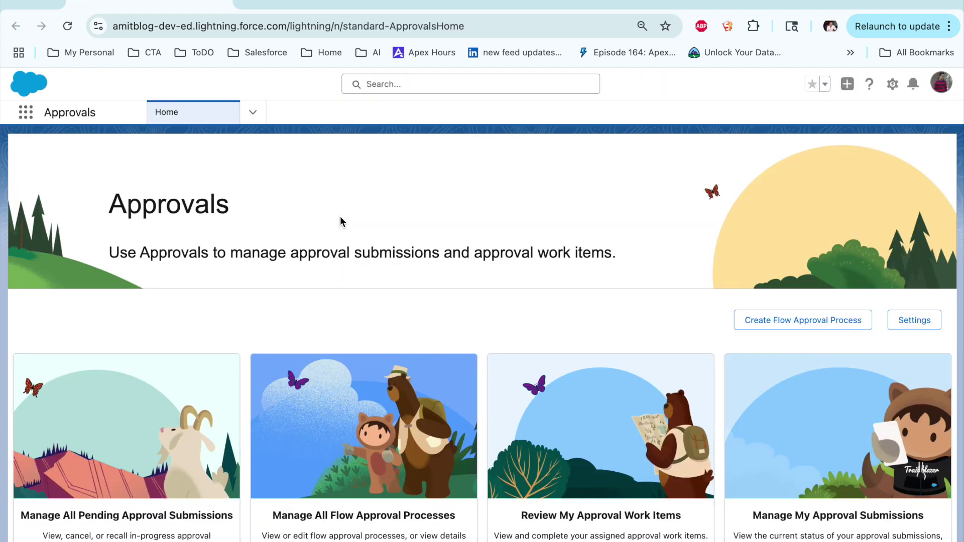
View the list of all flow approval processes, close it, and look over the Approvals home page options
{"action": "scroll", "coordinate": [338, 221], "scroll_direction": "down", "scroll_amount": 2}
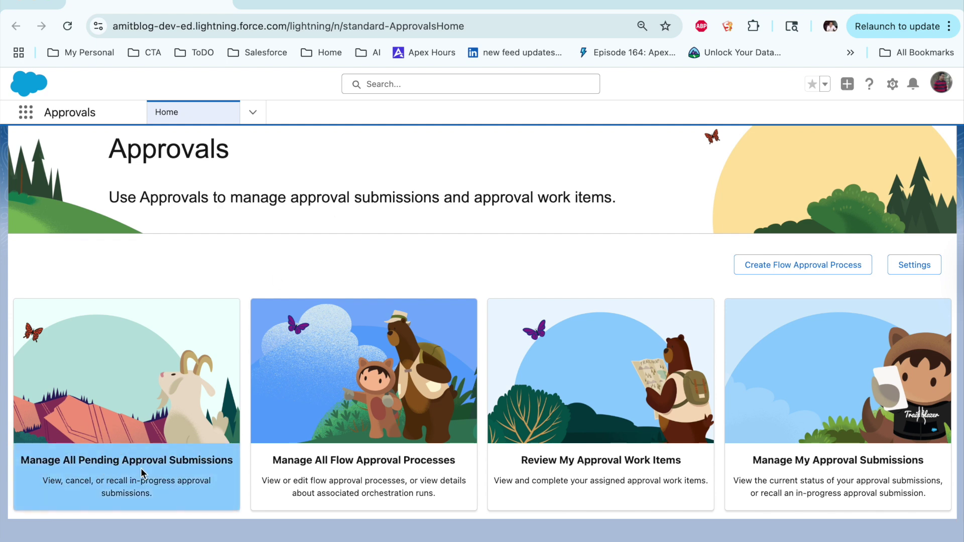
{"action": "left_click", "coordinate": [318, 423]}
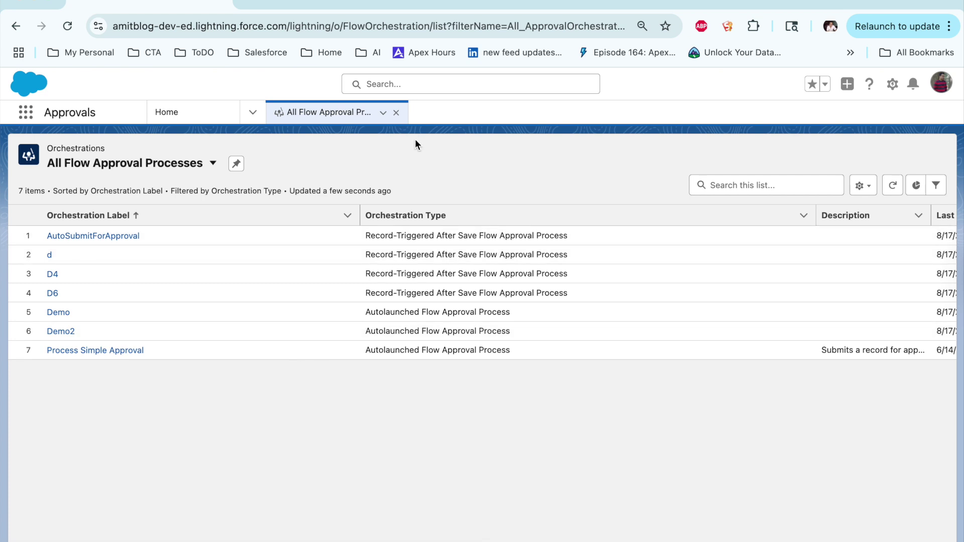
{"action": "left_click", "coordinate": [396, 114]}
{"action": "scroll", "coordinate": [556, 410], "scroll_direction": "down", "scroll_amount": 2}
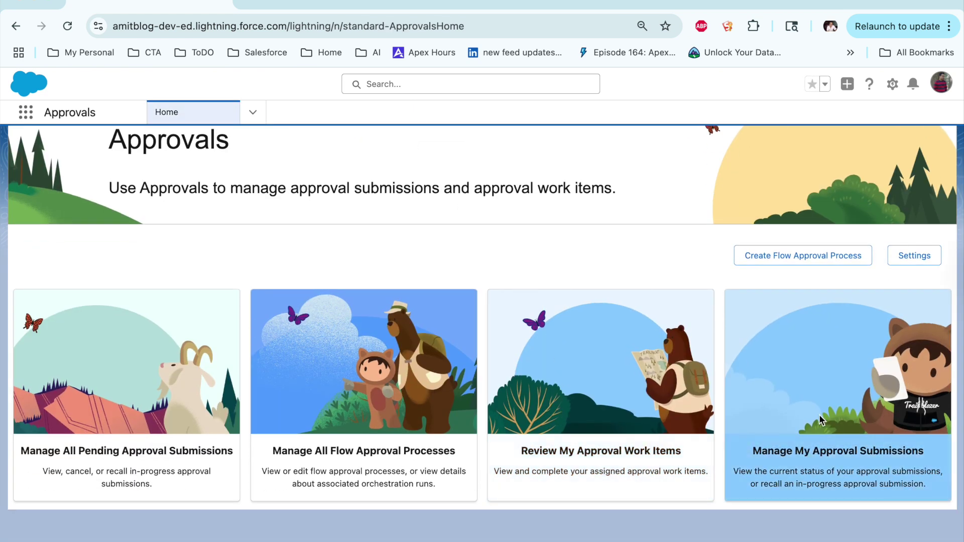
{"action": "scroll", "coordinate": [817, 415], "scroll_direction": "up", "scroll_amount": 1}
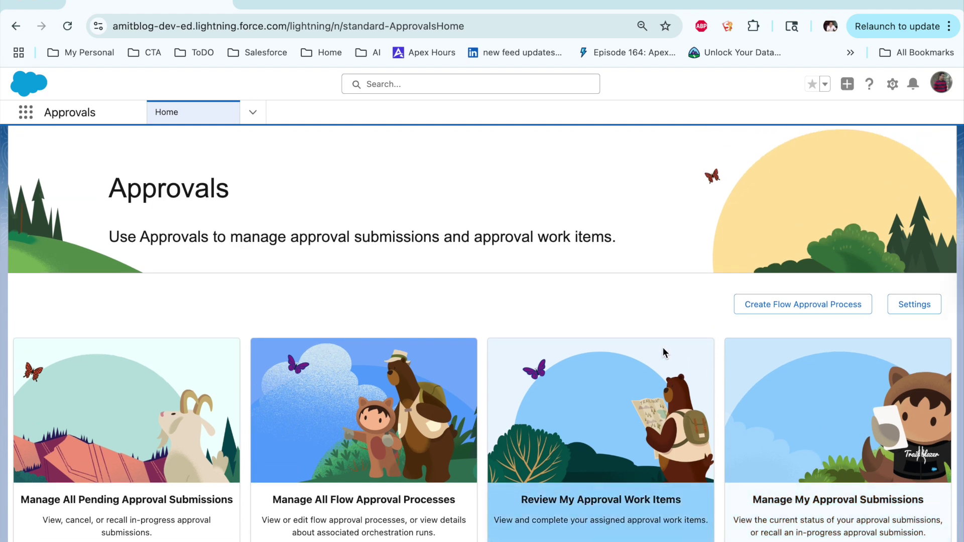
Begin creating a flow approval process with the wizard and label it ApprovalProcessDemo
{"action": "left_click", "coordinate": [745, 304]}
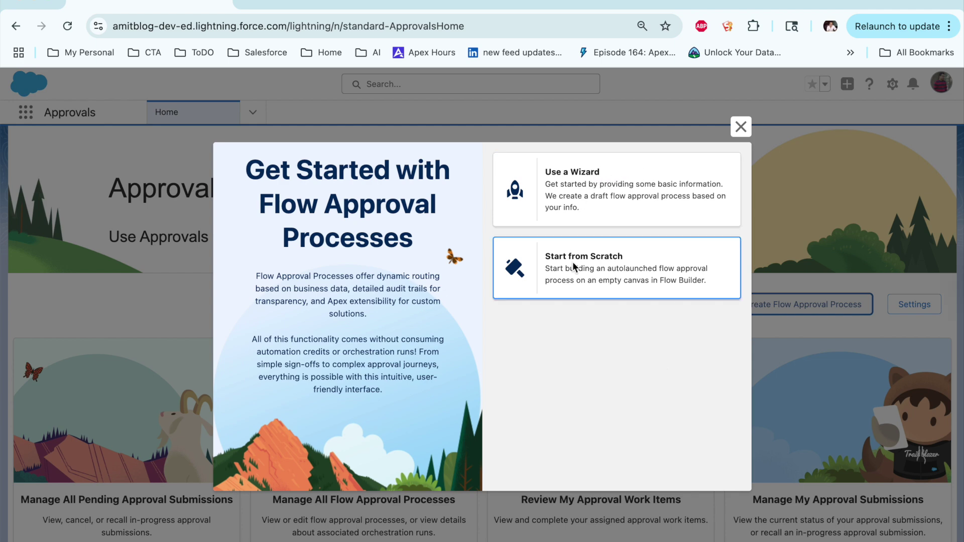
{"action": "left_click", "coordinate": [571, 180]}
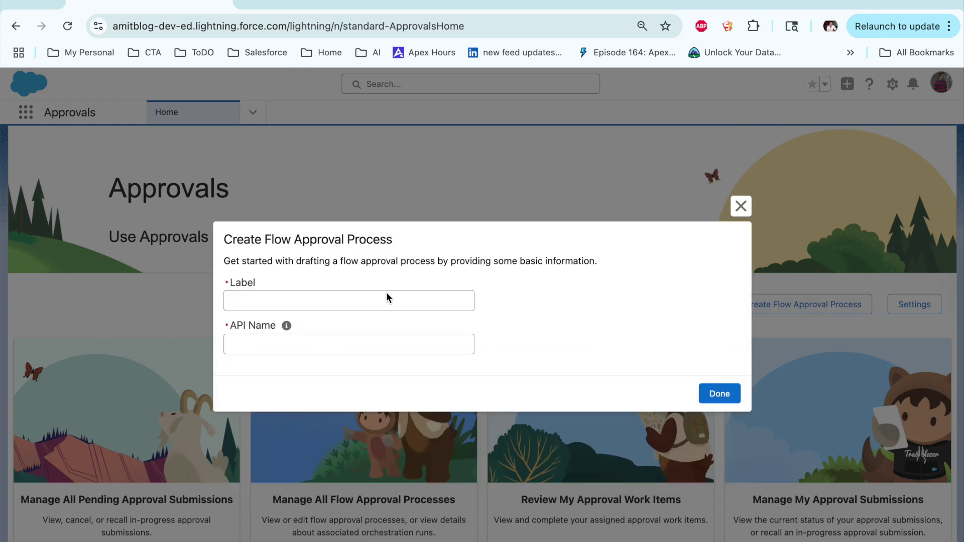
{"action": "left_click", "coordinate": [382, 301]}
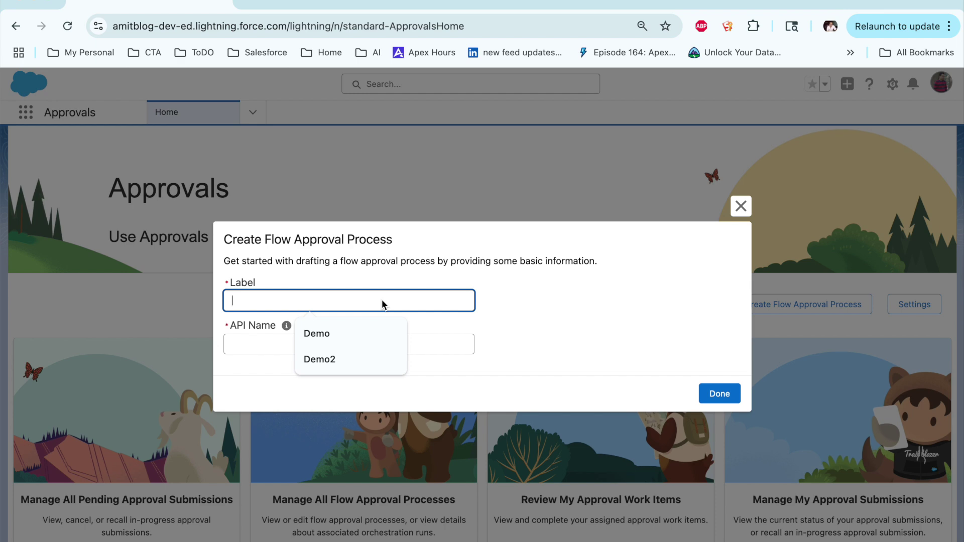
{"action": "type", "text": "ApprovalProcess"}
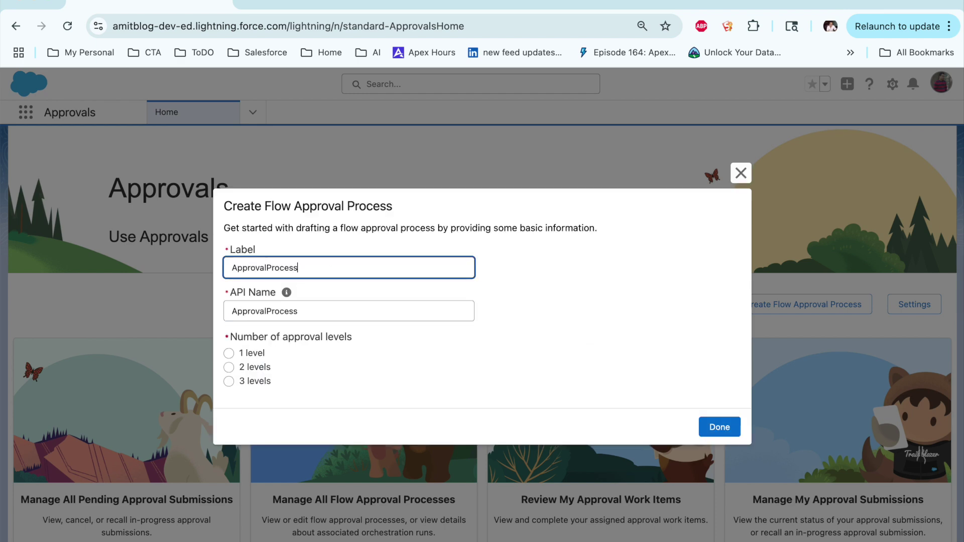
{"action": "type", "text": "Demo"}
Choose 1 approval level, include final actions and a recall path, and generate the draft approval process
{"action": "left_click", "coordinate": [251, 355]}
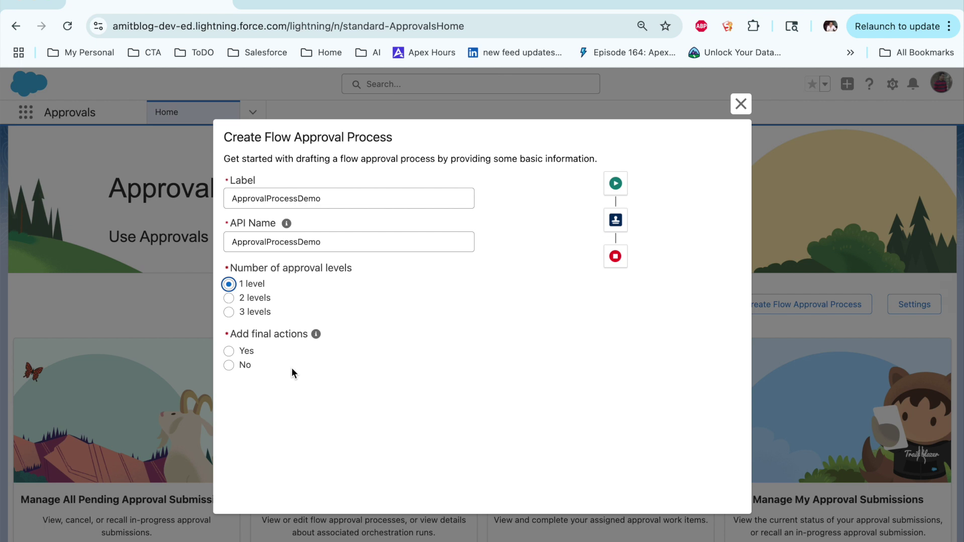
{"action": "left_click", "coordinate": [246, 351]}
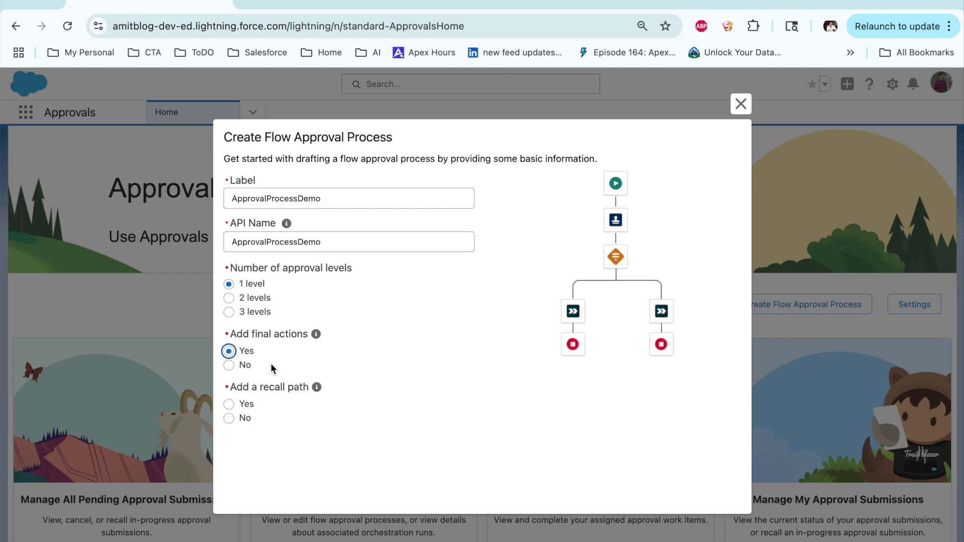
{"action": "left_click", "coordinate": [248, 405]}
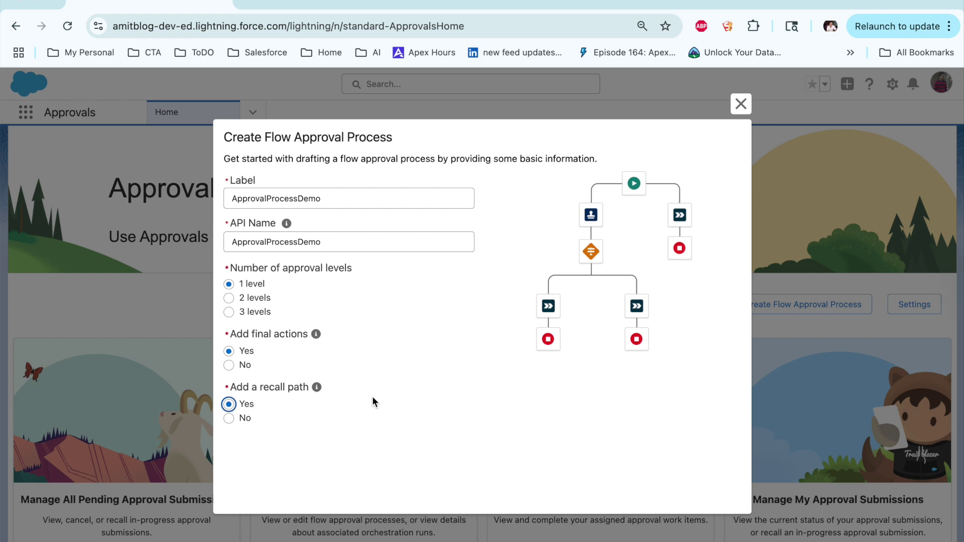
{"action": "scroll", "coordinate": [351, 396], "scroll_direction": "down", "scroll_amount": 3}
{"action": "left_click", "coordinate": [705, 498]}
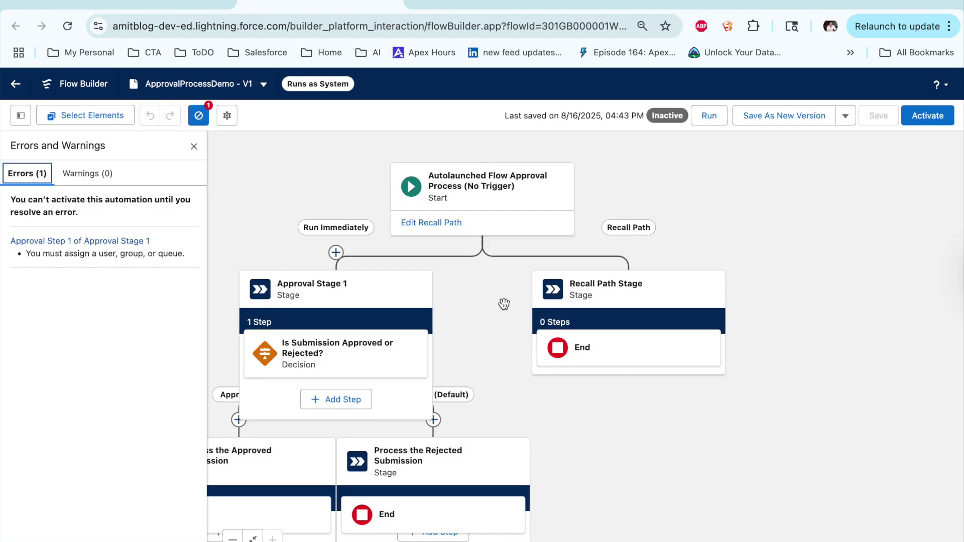
Assign a user as the approver for Approval Step 1 of Approval Stage 1
{"action": "left_click_drag", "start_coordinate": [492, 303], "coordinate": [557, 297]}
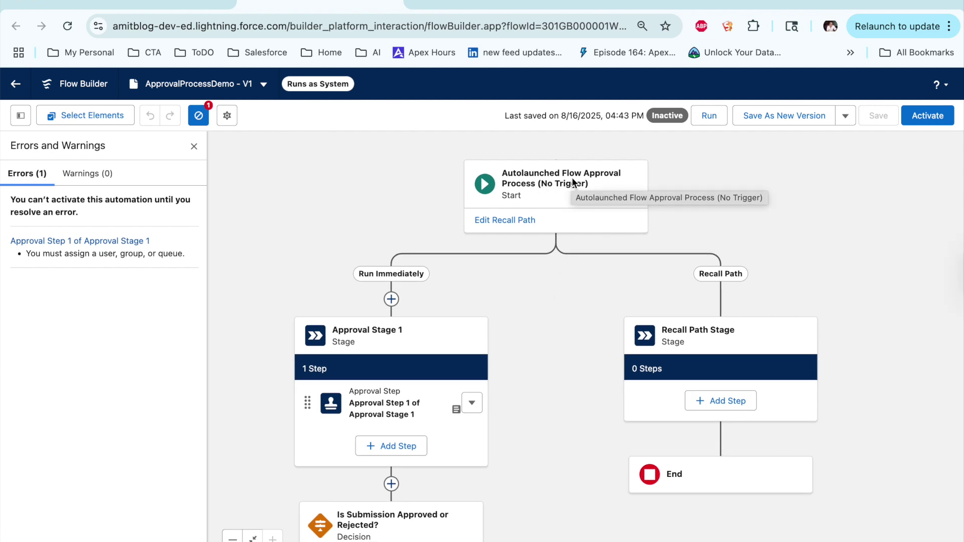
{"action": "left_click", "coordinate": [554, 182]}
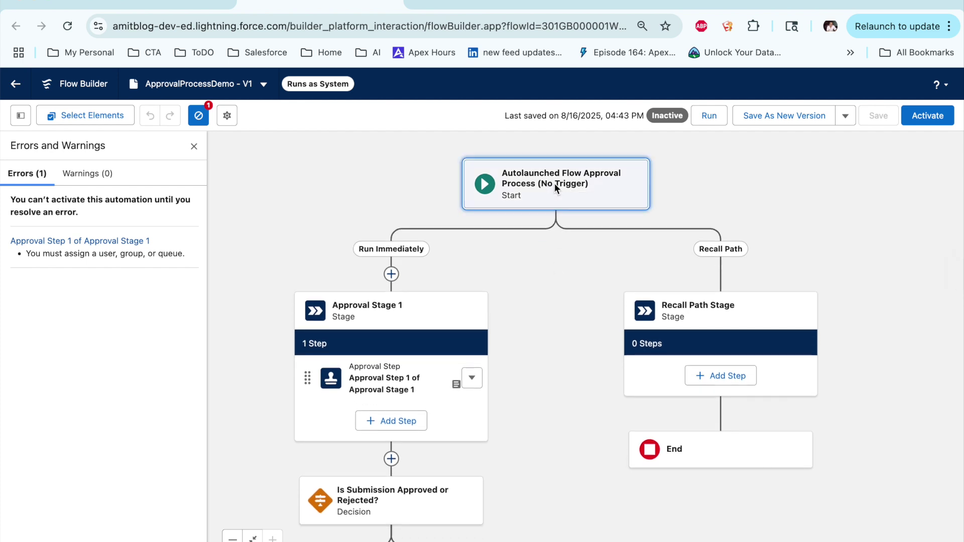
{"action": "scroll", "coordinate": [543, 393], "scroll_direction": "down", "scroll_amount": 3}
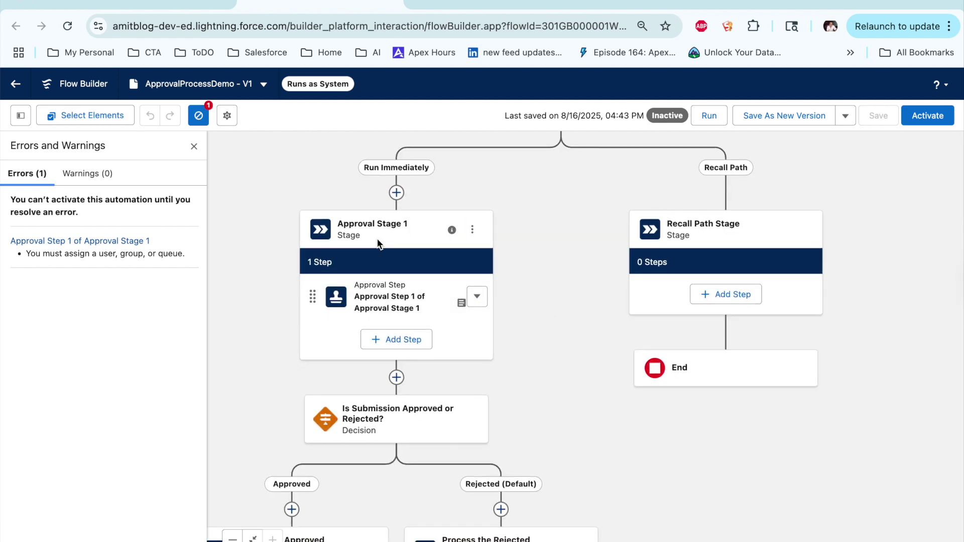
{"action": "left_click_drag", "start_coordinate": [561, 220], "coordinate": [558, 252]}
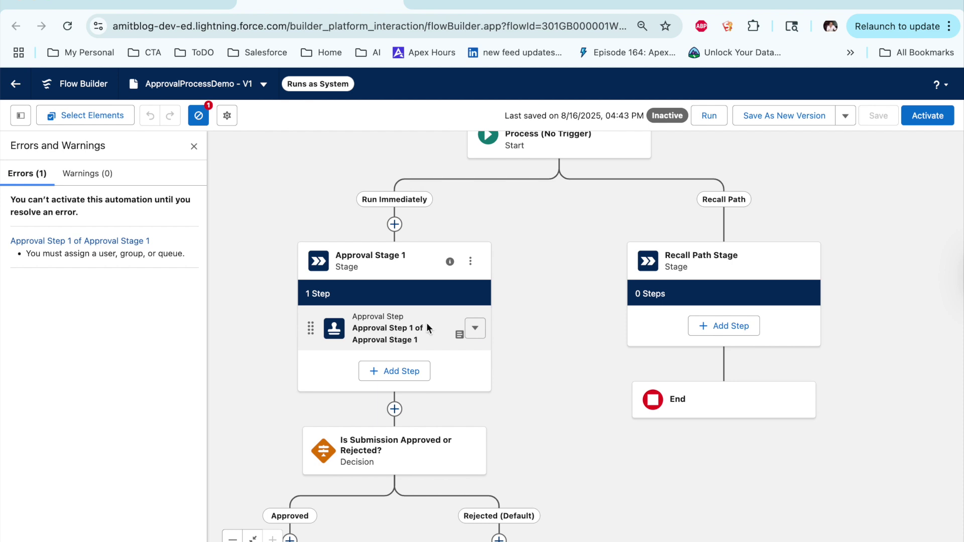
{"action": "left_click", "coordinate": [375, 335]}
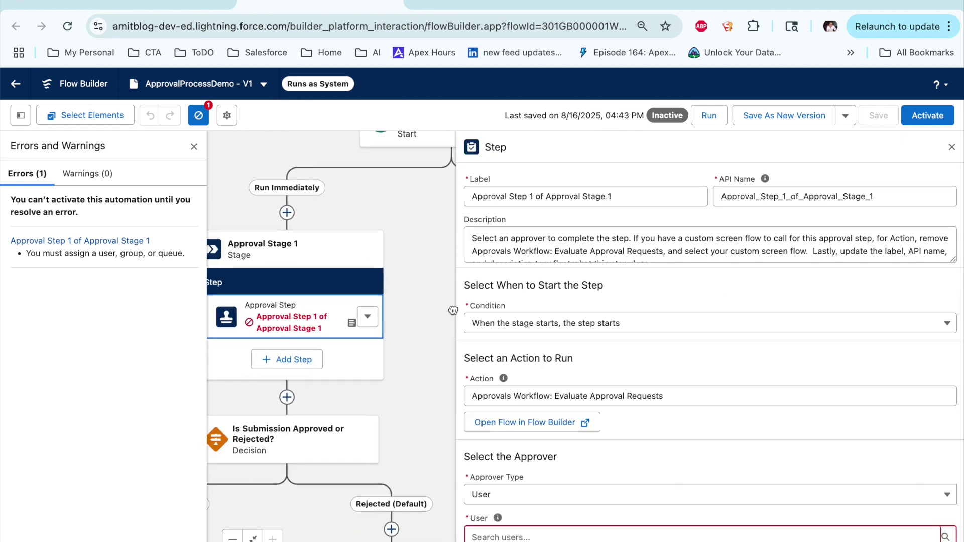
{"action": "scroll", "coordinate": [613, 416], "scroll_direction": "down", "scroll_amount": 2}
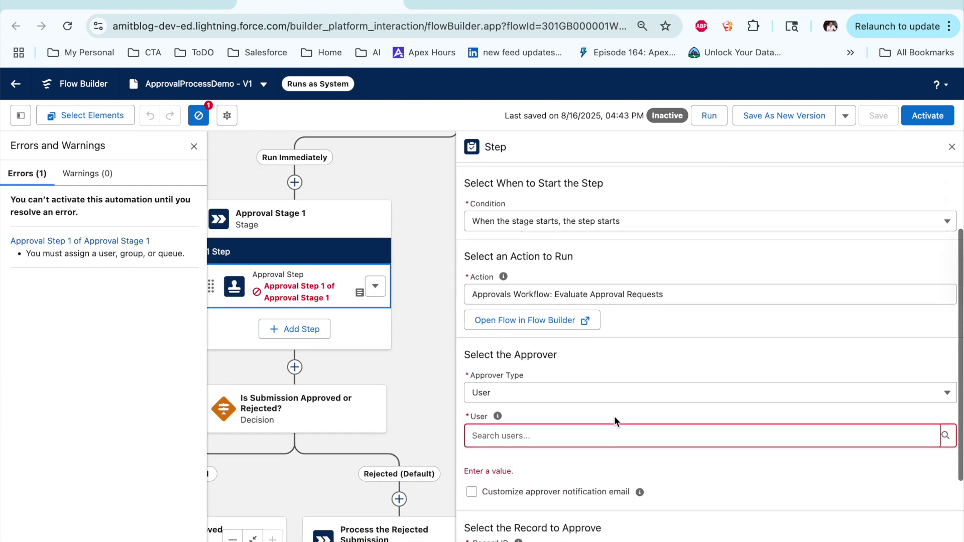
{"action": "left_click", "coordinate": [536, 440]}
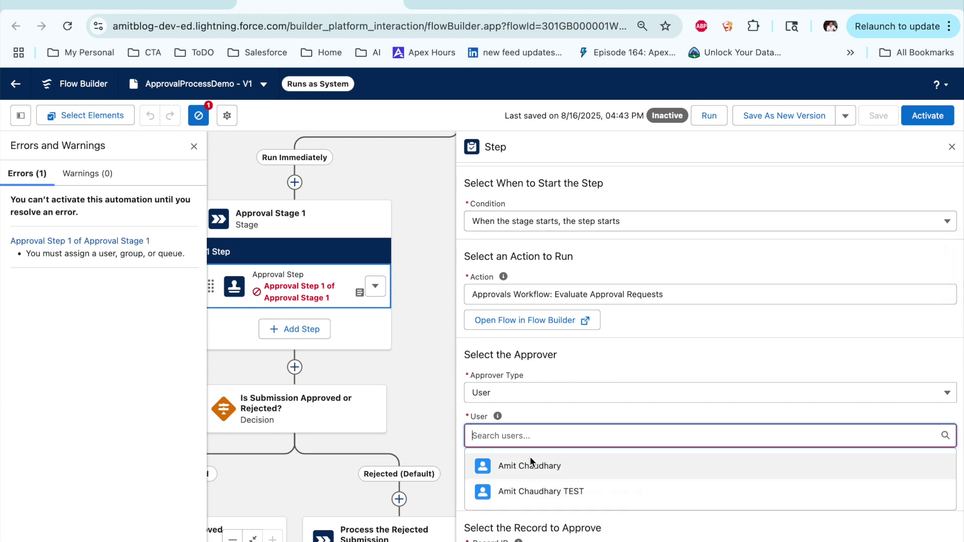
{"action": "left_click", "coordinate": [529, 460]}
{"action": "left_click", "coordinate": [950, 146]}
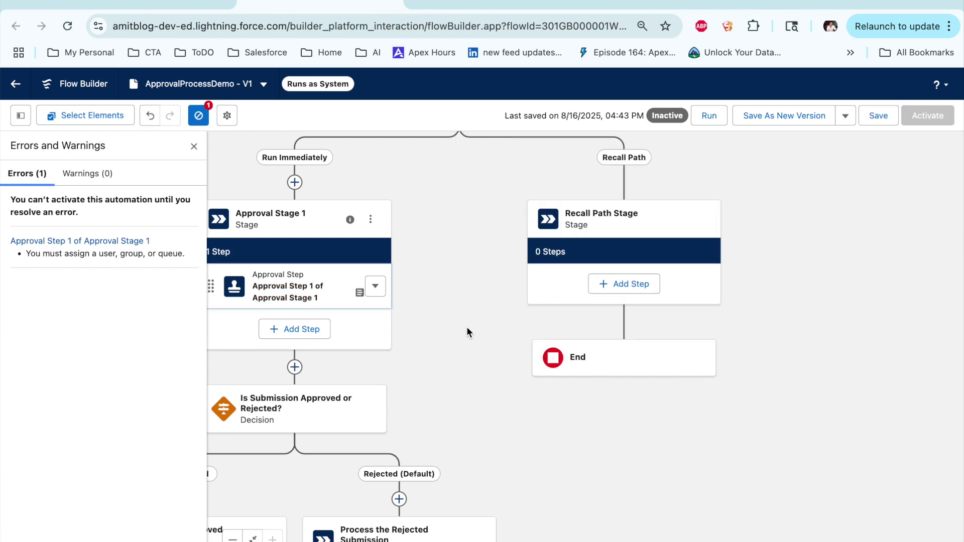
Examine the outcomes of the "Is Submission Approved or Rejected?" decision and the approved and rejected stages below it
{"action": "left_click", "coordinate": [477, 327]}
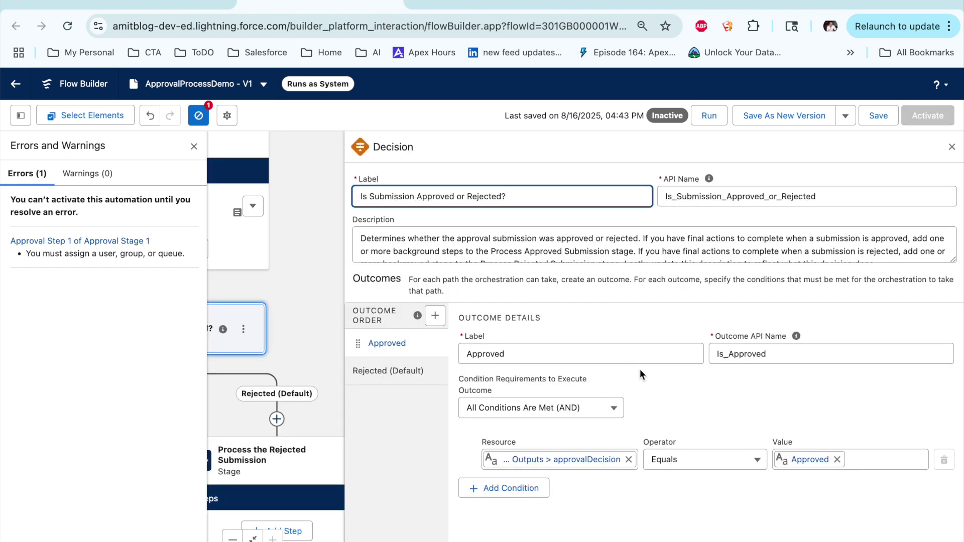
{"action": "left_click", "coordinate": [951, 146]}
{"action": "left_click_drag", "start_coordinate": [550, 394], "coordinate": [785, 237]}
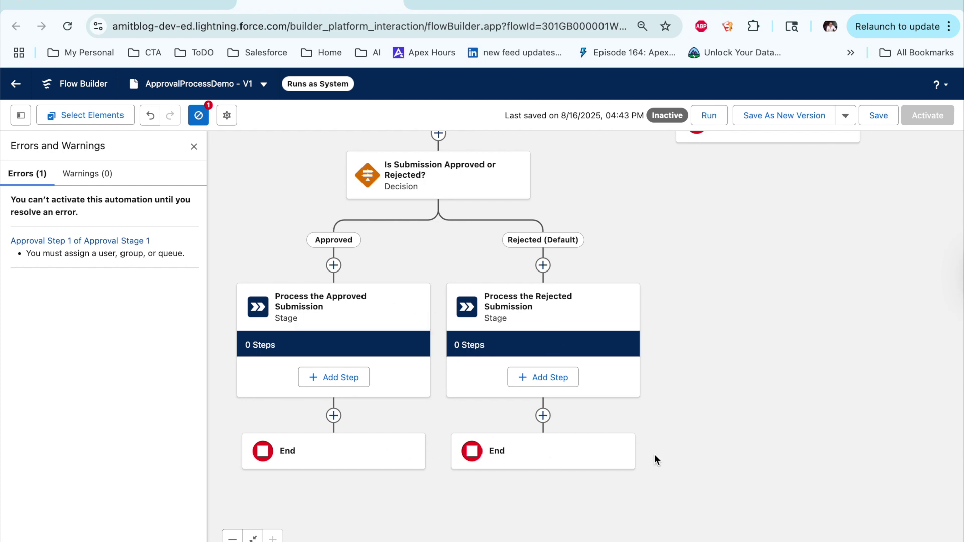
{"action": "left_click_drag", "start_coordinate": [753, 365], "coordinate": [753, 421]}
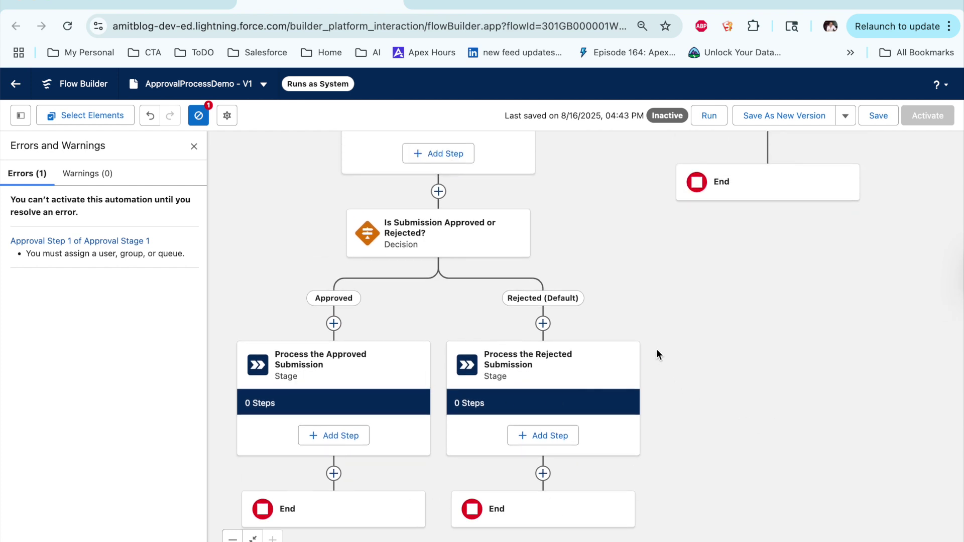
{"action": "left_click_drag", "start_coordinate": [656, 350], "coordinate": [702, 408]}
{"action": "left_click_drag", "start_coordinate": [677, 354], "coordinate": [710, 414]}
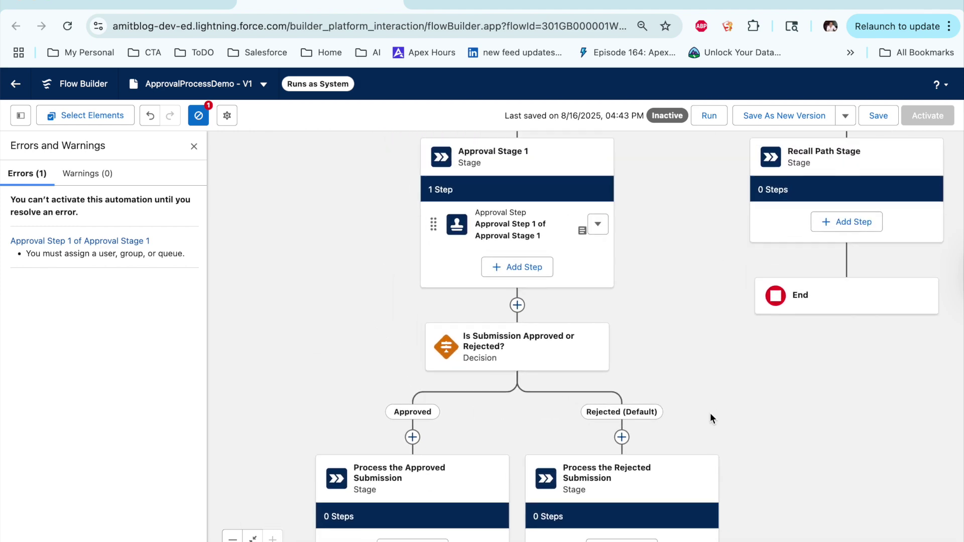
Go from the Approvals app to Setup, search for "Flow", and open the Flows page
{"action": "left_click", "coordinate": [149, 4]}
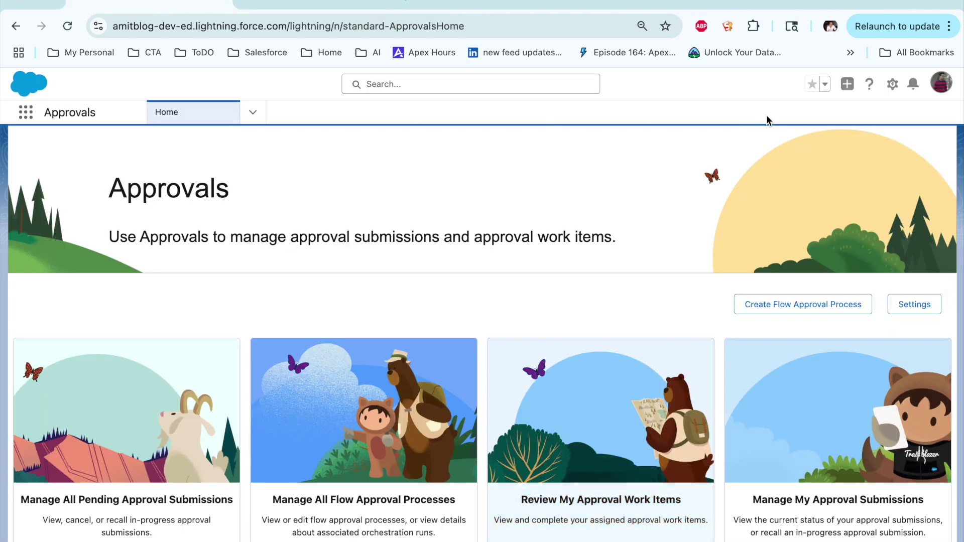
{"action": "left_click", "coordinate": [887, 86]}
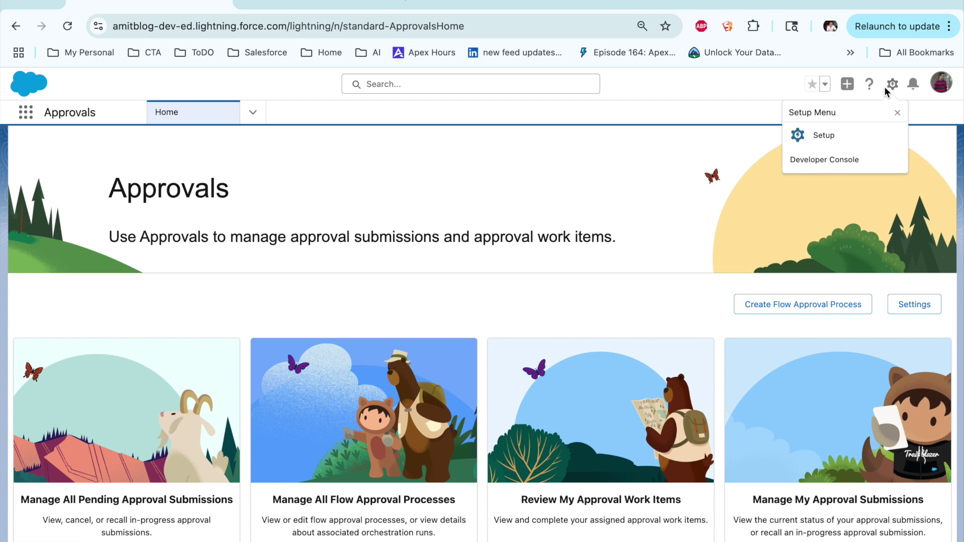
{"action": "left_click", "coordinate": [824, 130]}
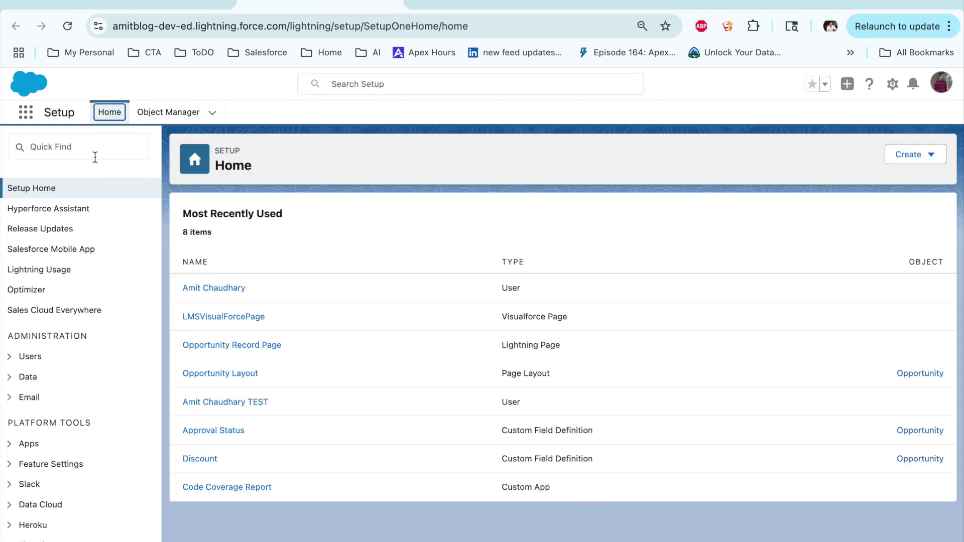
{"action": "left_click", "coordinate": [94, 149]}
{"action": "type", "text": "Flow"}
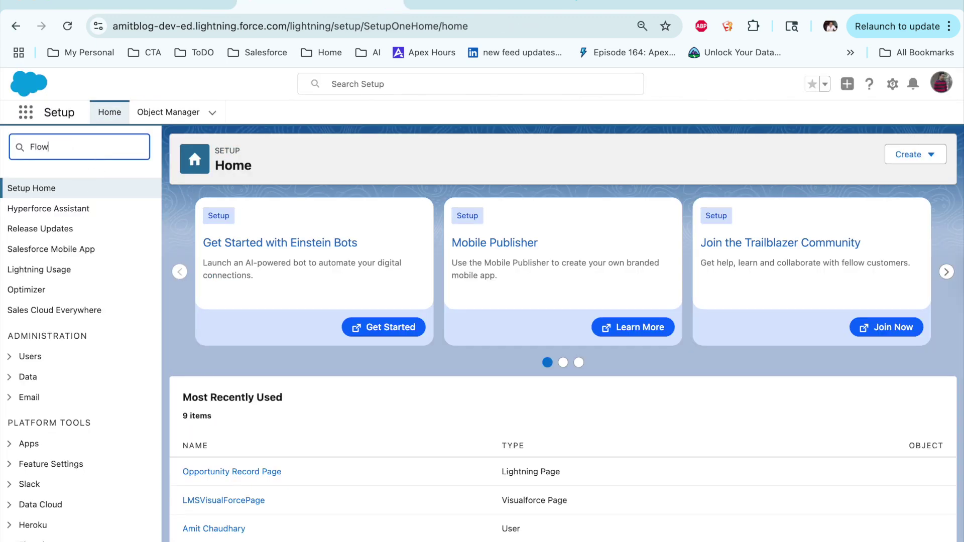
{"action": "left_click", "coordinate": [50, 290]}
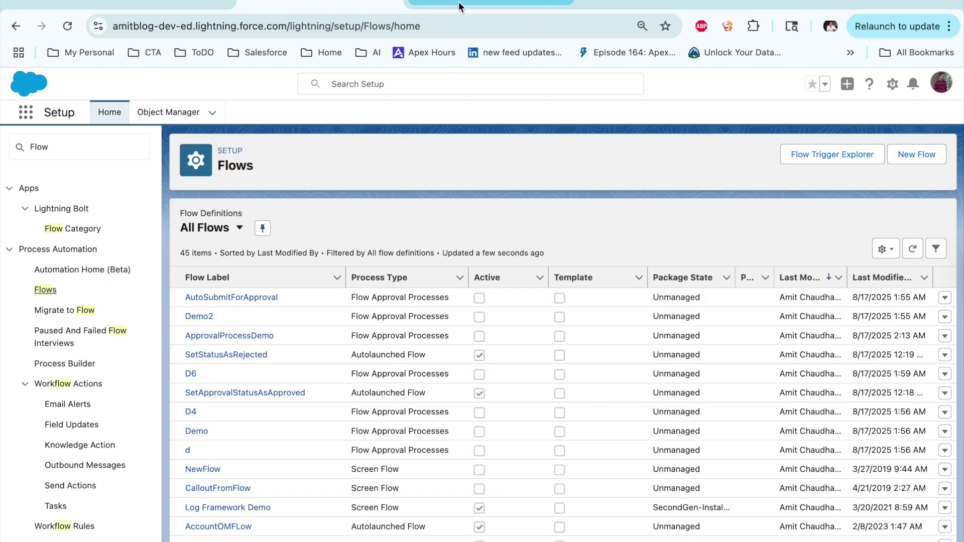
Look over the ApprovalProcessDemo canvas once more and start a new flow from the Flows page in Setup
{"action": "left_click", "coordinate": [459, 3]}
{"action": "scroll", "coordinate": [705, 372], "scroll_direction": "up", "scroll_amount": 1}
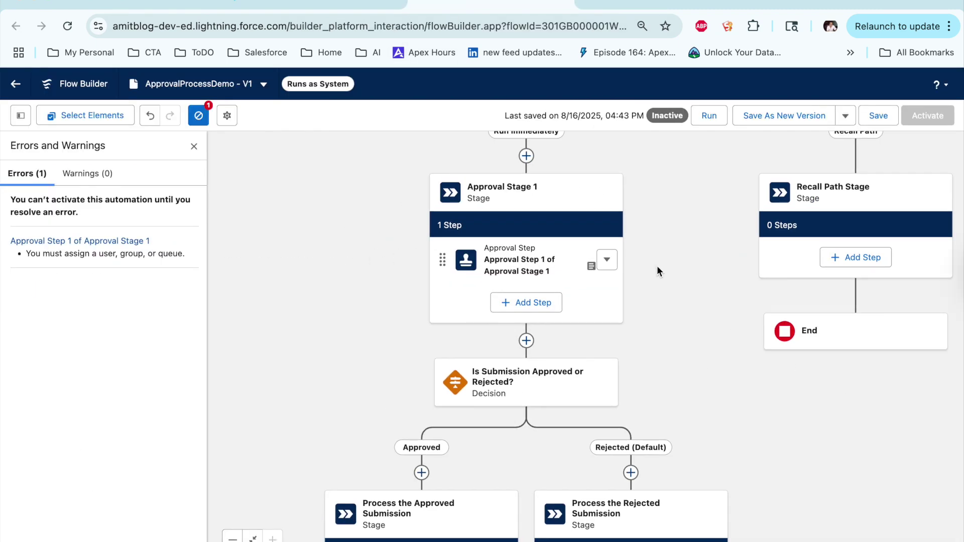
{"action": "scroll", "coordinate": [682, 329], "scroll_direction": "up", "scroll_amount": 3}
{"action": "left_click_drag", "start_coordinate": [682, 329], "coordinate": [720, 228]}
{"action": "left_click", "coordinate": [351, 11]}
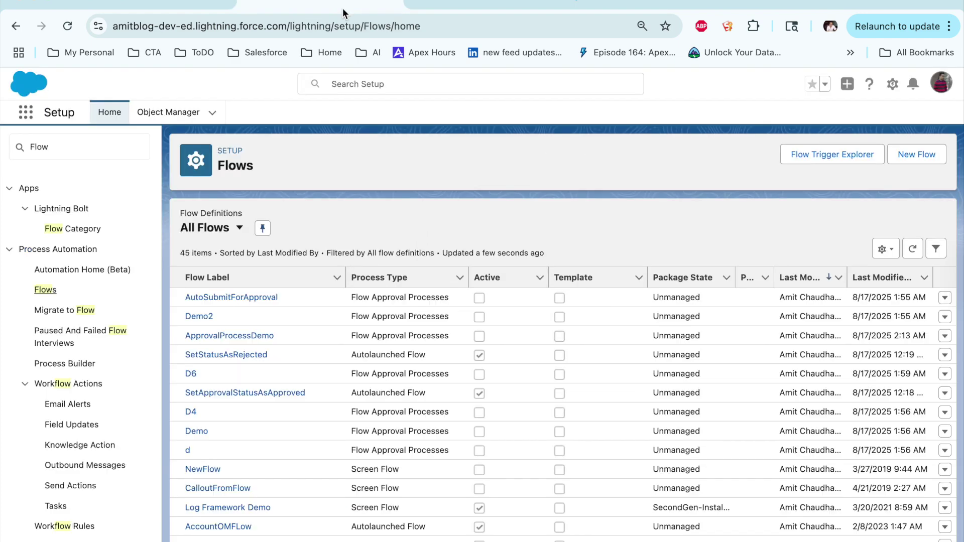
{"action": "left_click", "coordinate": [929, 154]}
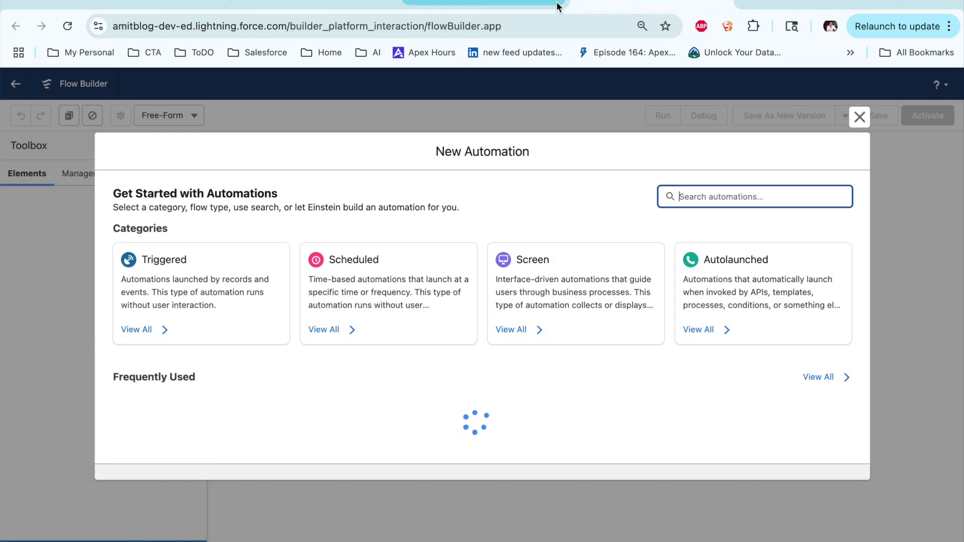
Start a new Record-Triggered Flow Approval Process from the Triggered automations category
{"action": "left_click", "coordinate": [454, 7]}
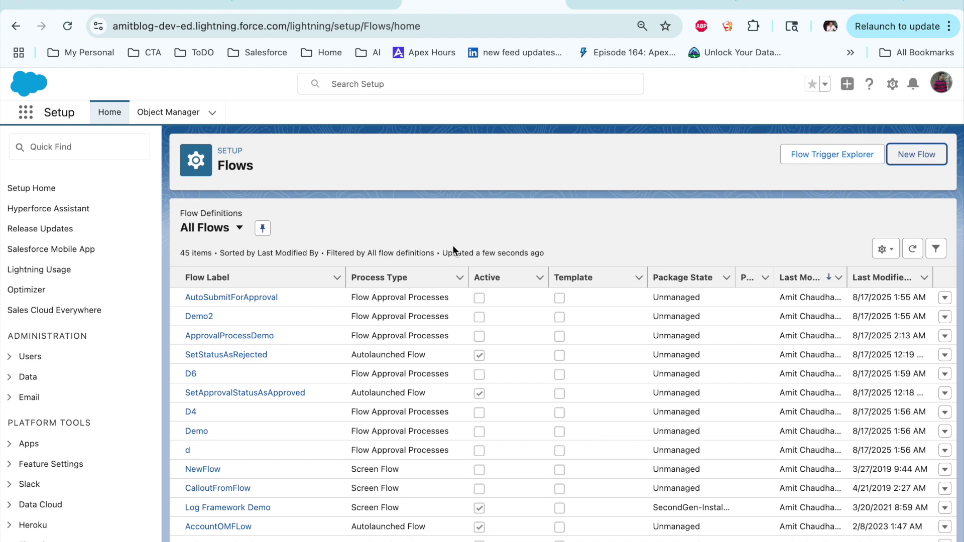
{"action": "left_click", "coordinate": [577, 6]}
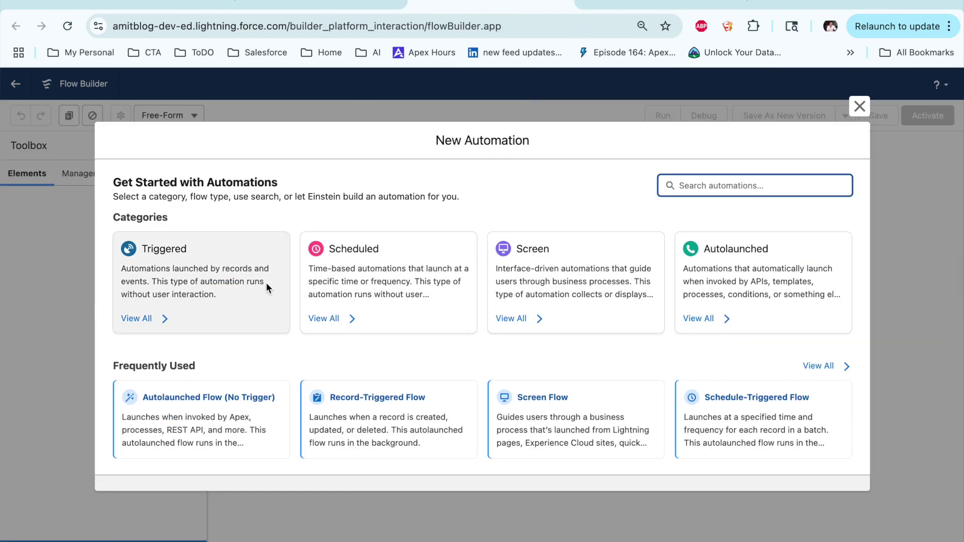
{"action": "left_click", "coordinate": [179, 271]}
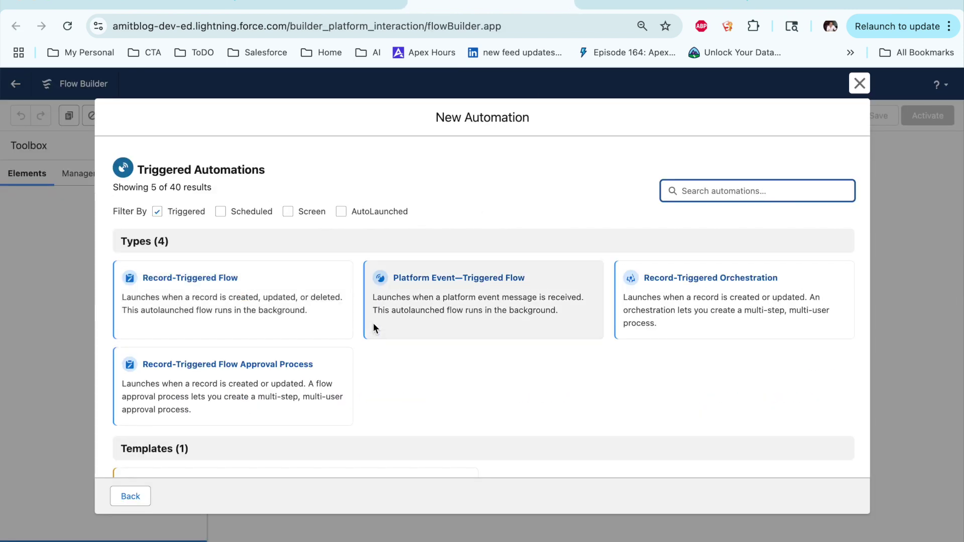
{"action": "scroll", "coordinate": [373, 323], "scroll_direction": "down", "scroll_amount": 2}
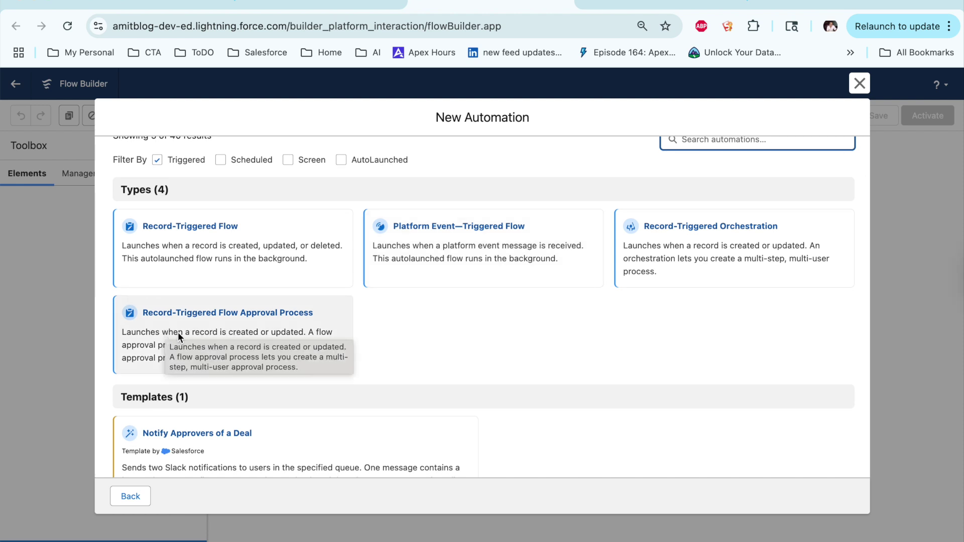
{"action": "left_click", "coordinate": [178, 332]}
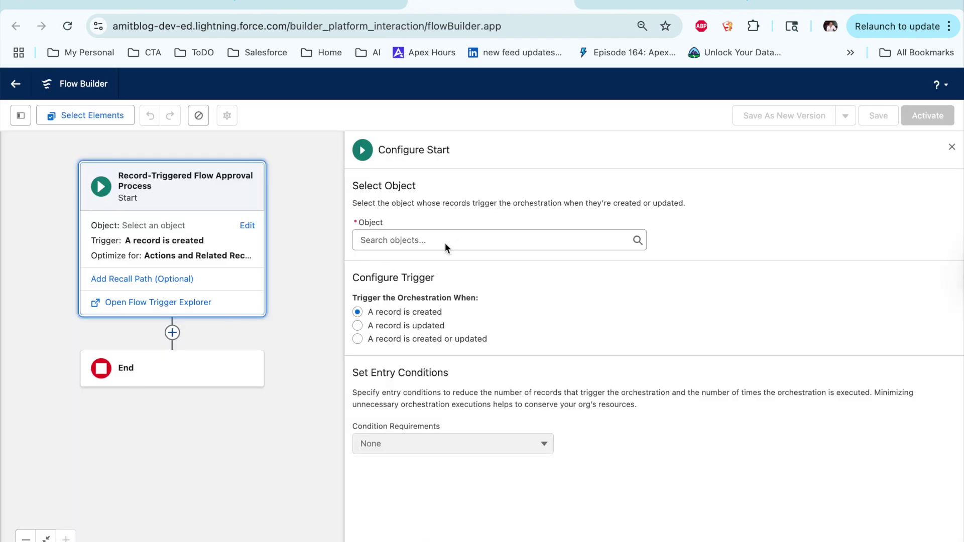
Set the trigger object to Opportunity, fire when a record is created or updated, and require All Conditions Are Met (AND)
{"action": "left_click", "coordinate": [387, 239]}
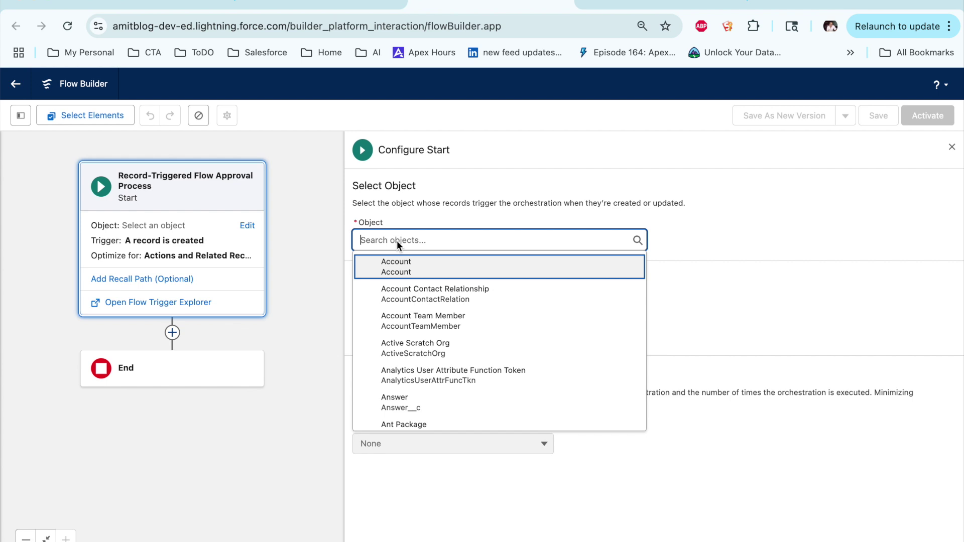
{"action": "type", "text": "Opp"}
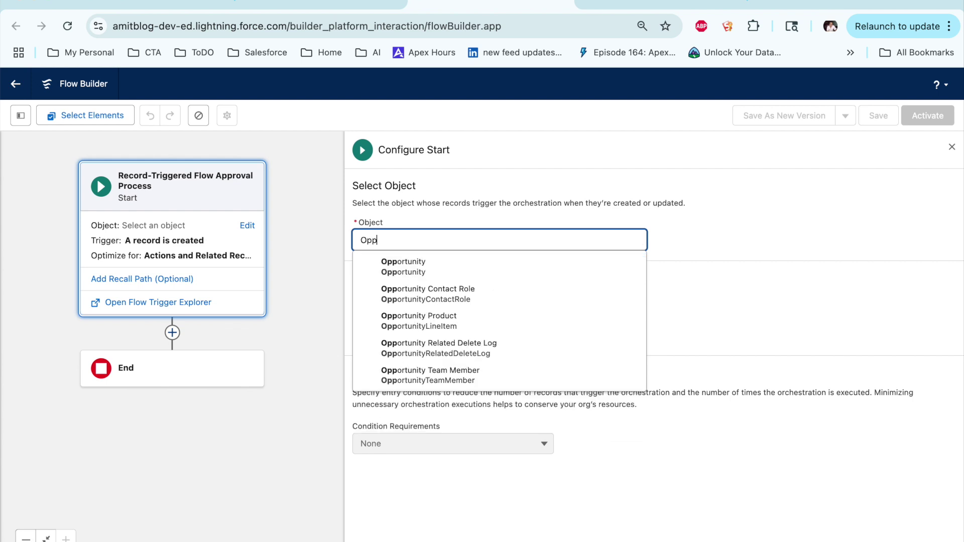
{"action": "left_click", "coordinate": [402, 262]}
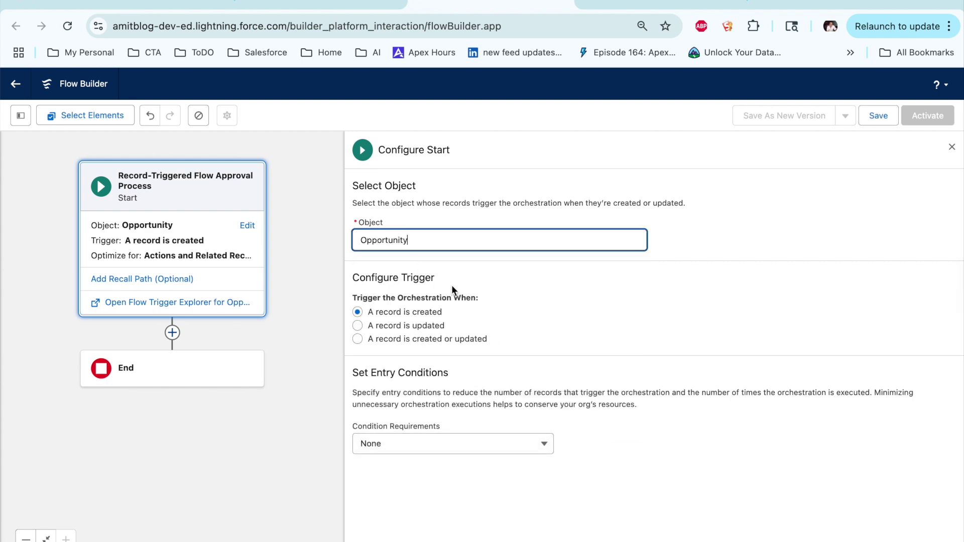
{"action": "left_click", "coordinate": [441, 337]}
{"action": "left_click", "coordinate": [452, 444]}
{"action": "left_click", "coordinate": [460, 353]}
Define the entry condition as Discount Greater Than 10
{"action": "scroll", "coordinate": [554, 412], "scroll_direction": "down", "scroll_amount": 1}
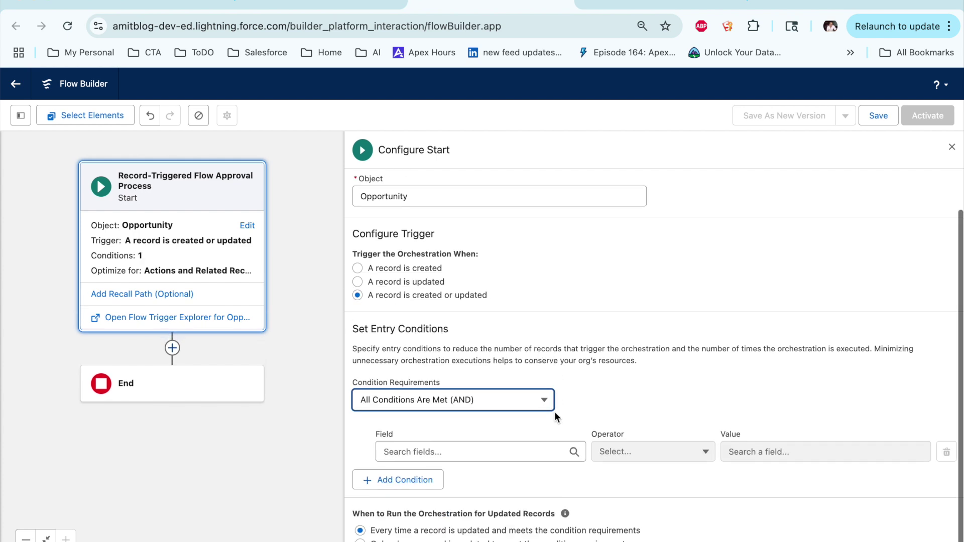
{"action": "left_click", "coordinate": [515, 453]}
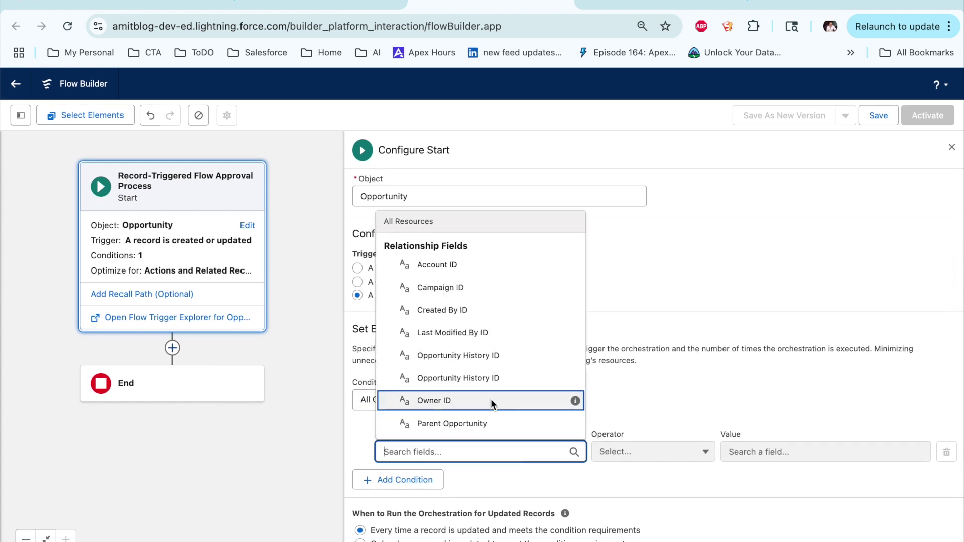
{"action": "type", "text": "dis"}
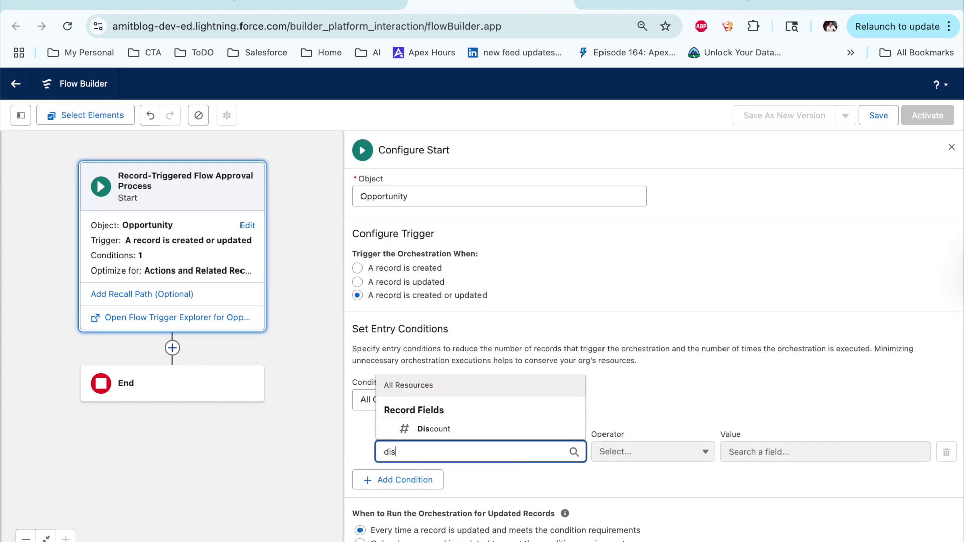
{"action": "left_click", "coordinate": [472, 427]}
{"action": "left_click", "coordinate": [664, 453]}
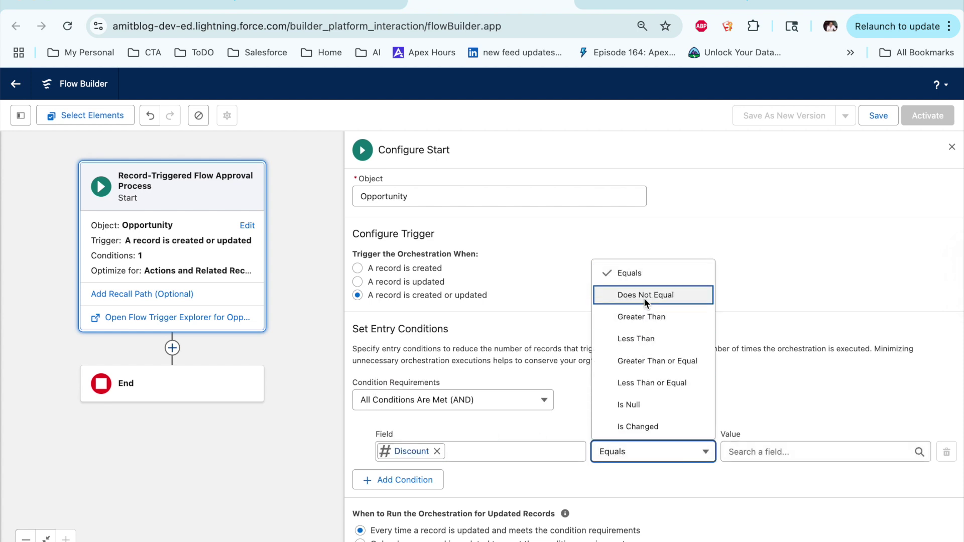
{"action": "left_click", "coordinate": [648, 316]}
{"action": "left_click", "coordinate": [754, 453]}
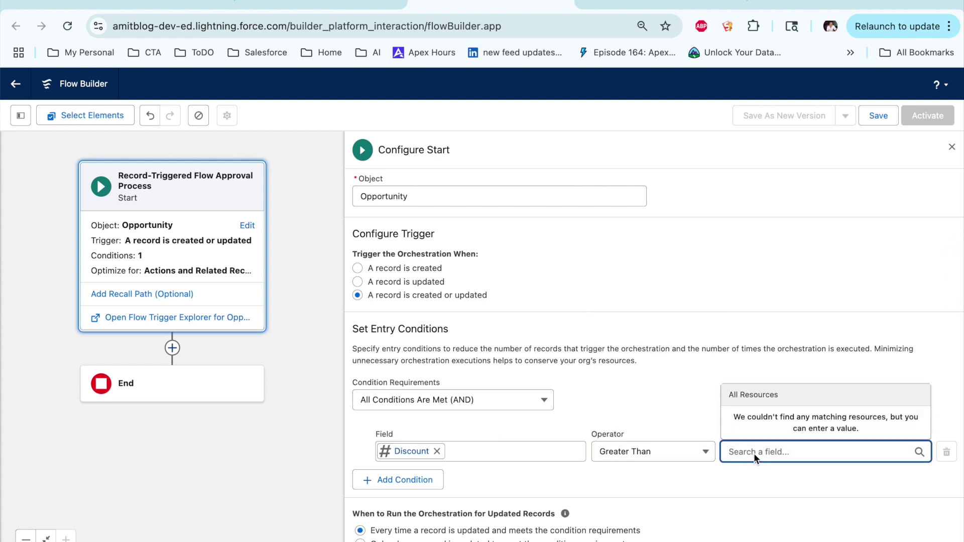
{"action": "type", "text": "10"}
{"action": "left_click", "coordinate": [739, 488]}
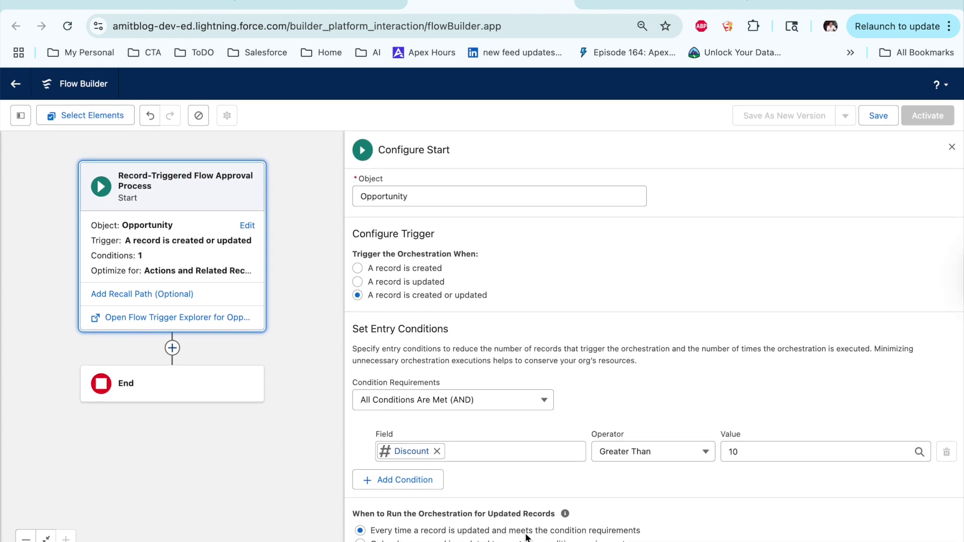
Run the orchestration only when a record is updated to meet the condition requirements, and close the Start configuration
{"action": "left_click", "coordinate": [360, 541]}
{"action": "left_click", "coordinate": [870, 120]}
{"action": "left_click", "coordinate": [668, 402]}
{"action": "left_click", "coordinate": [950, 147]}
{"action": "left_click", "coordinate": [950, 146]}
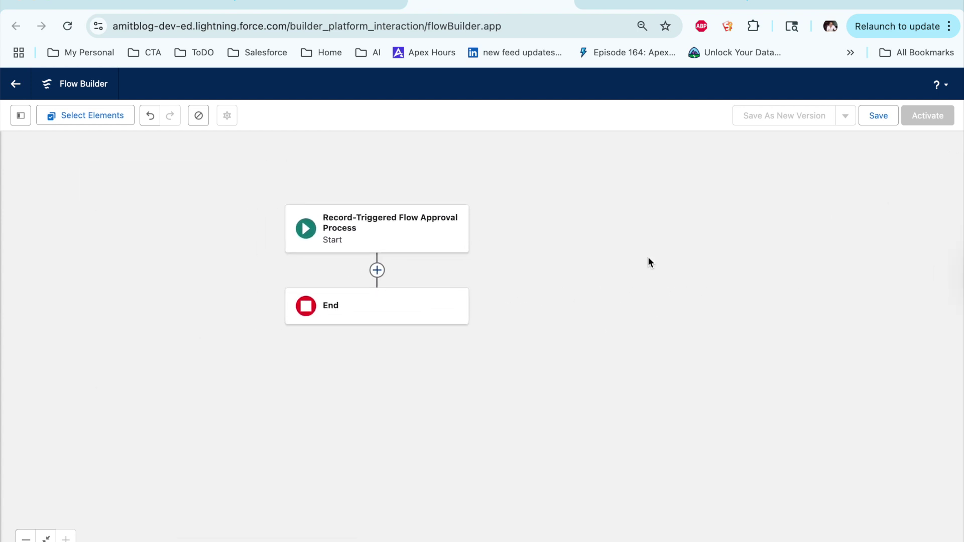
Add a stage labelled "Stage1" after the Start element
{"action": "left_click", "coordinate": [393, 234]}
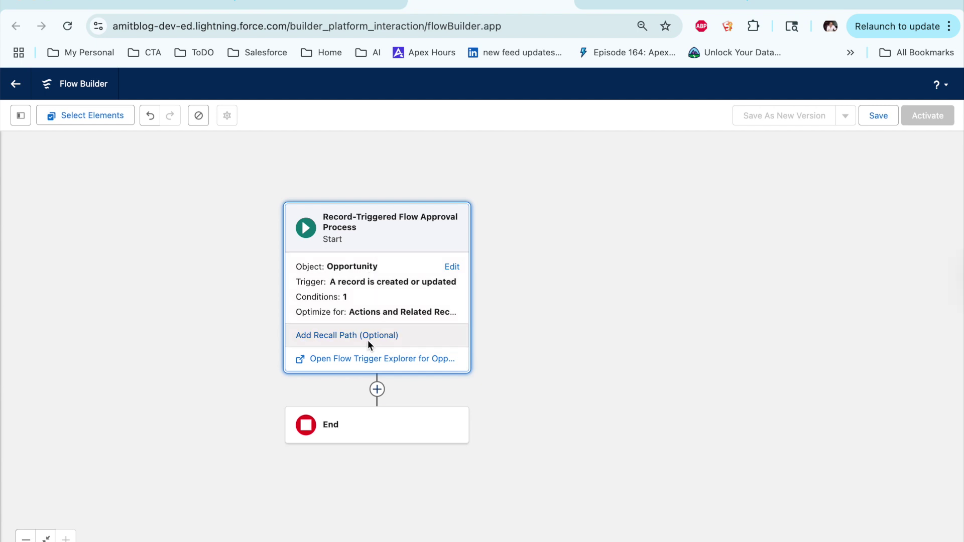
{"action": "left_click", "coordinate": [376, 389]}
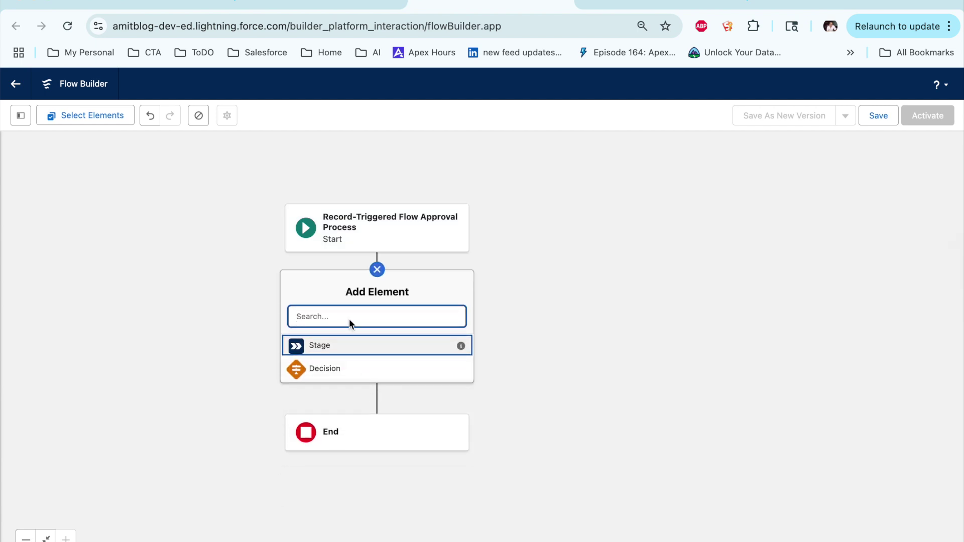
{"action": "left_click", "coordinate": [337, 344]}
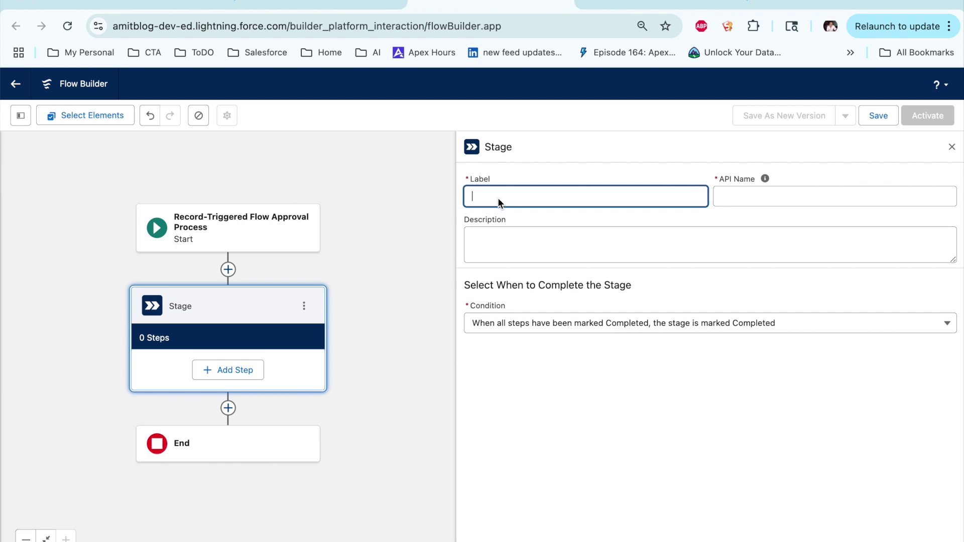
{"action": "type", "text": "Stage1"}
{"action": "key", "text": "Tab"}
{"action": "left_click", "coordinate": [512, 243]}
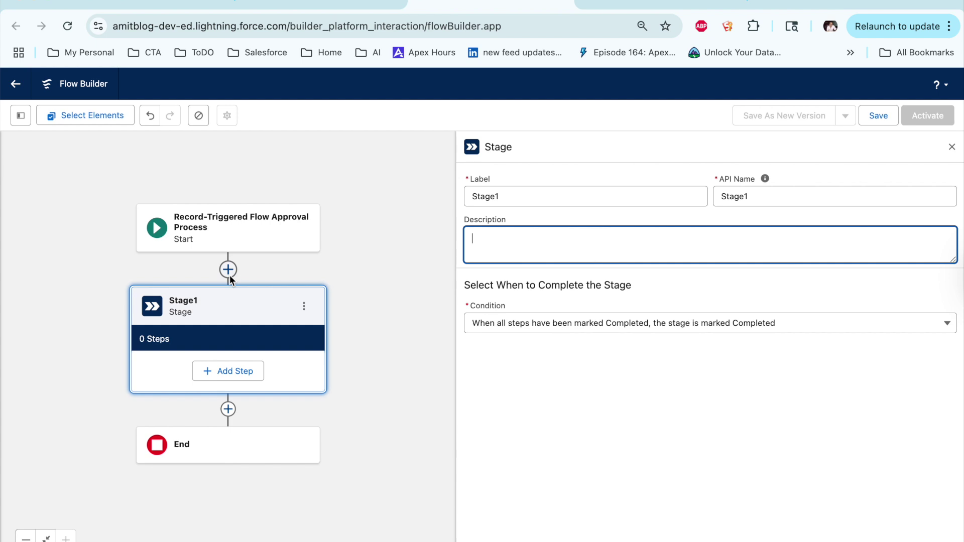
Add a recall path to the Start element and close its configuration
{"action": "left_click", "coordinate": [240, 230]}
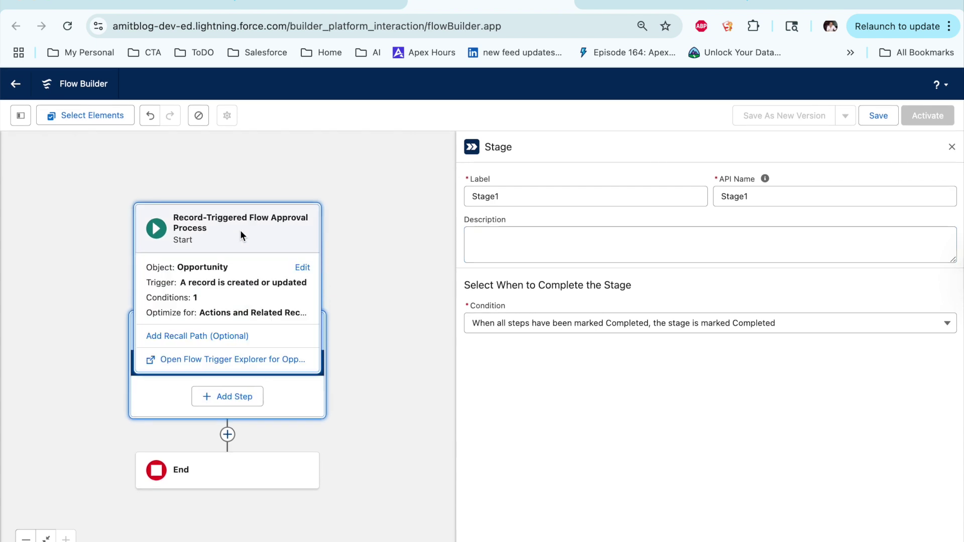
{"action": "left_click", "coordinate": [228, 335]}
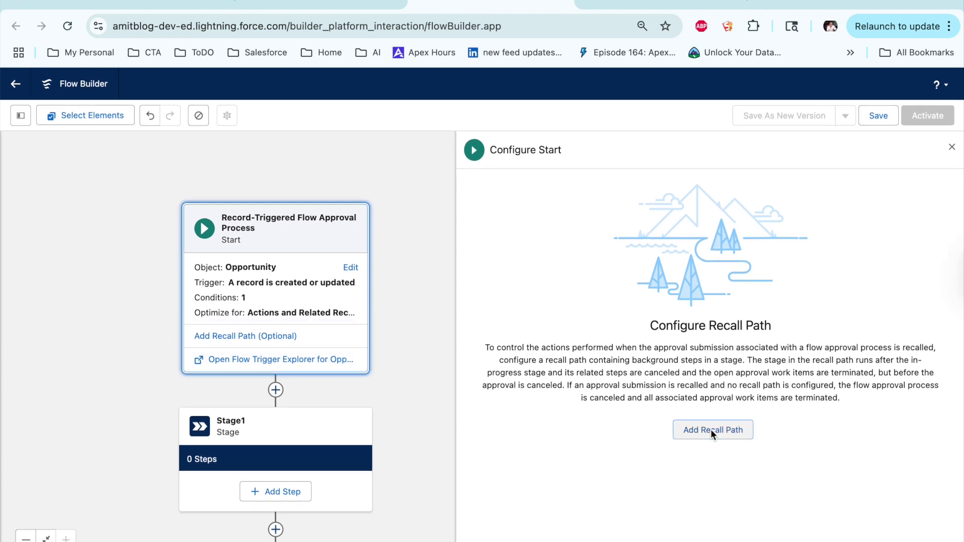
{"action": "left_click", "coordinate": [710, 427]}
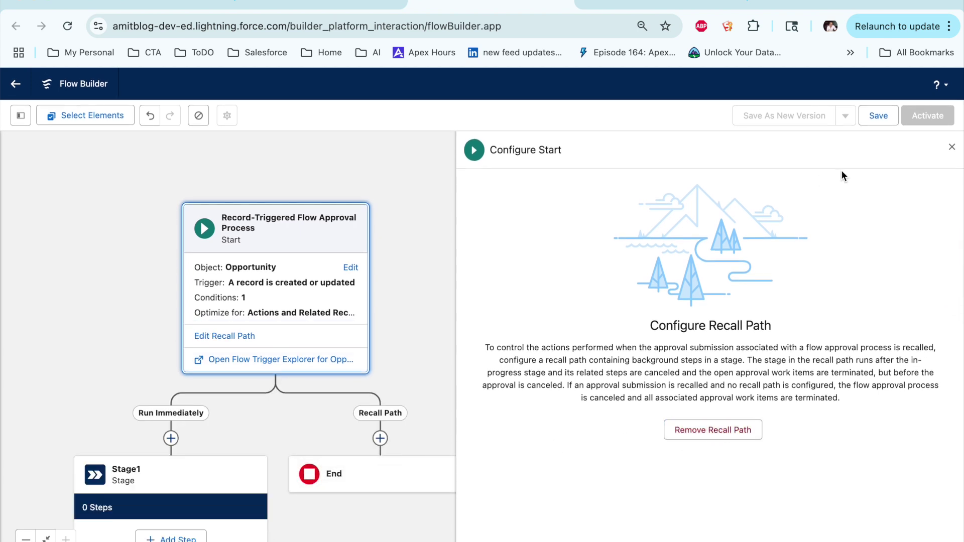
{"action": "left_click", "coordinate": [952, 147]}
Add a stage labelled "Recell Stage" on the Recall Path
{"action": "left_click_drag", "start_coordinate": [634, 328], "coordinate": [727, 264]}
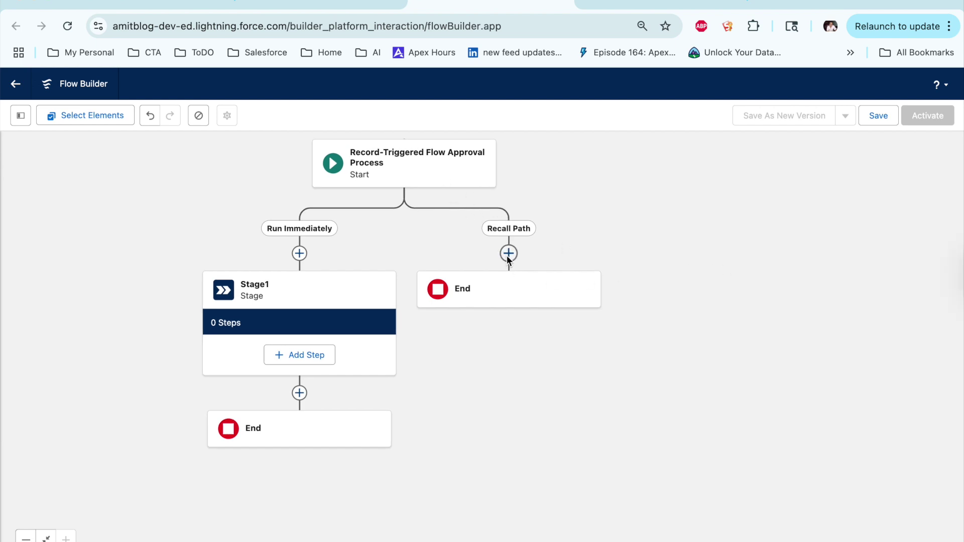
{"action": "mouse_move", "coordinate": [670, 243]}
{"action": "left_mouse_down"}
{"action": "mouse_move", "coordinate": [688, 276]}
{"action": "mouse_move", "coordinate": [680, 250]}
{"action": "left_mouse_up"}
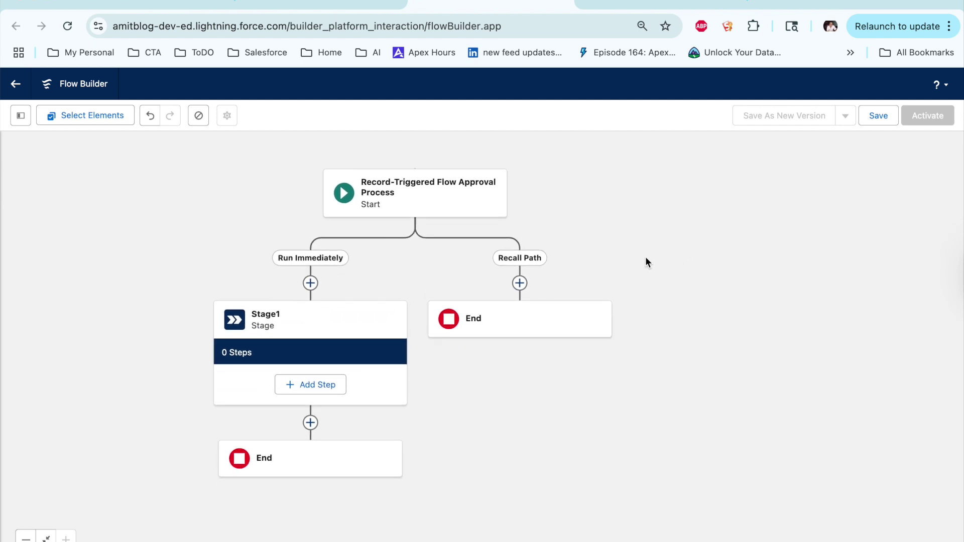
{"action": "left_click", "coordinate": [520, 283]}
{"action": "left_click", "coordinate": [487, 356]}
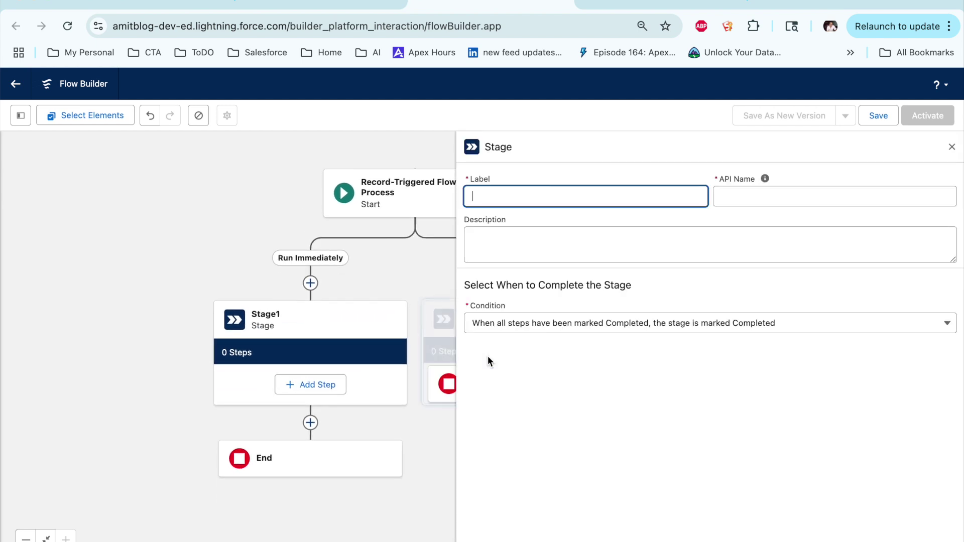
{"action": "type", "text": "Re"}
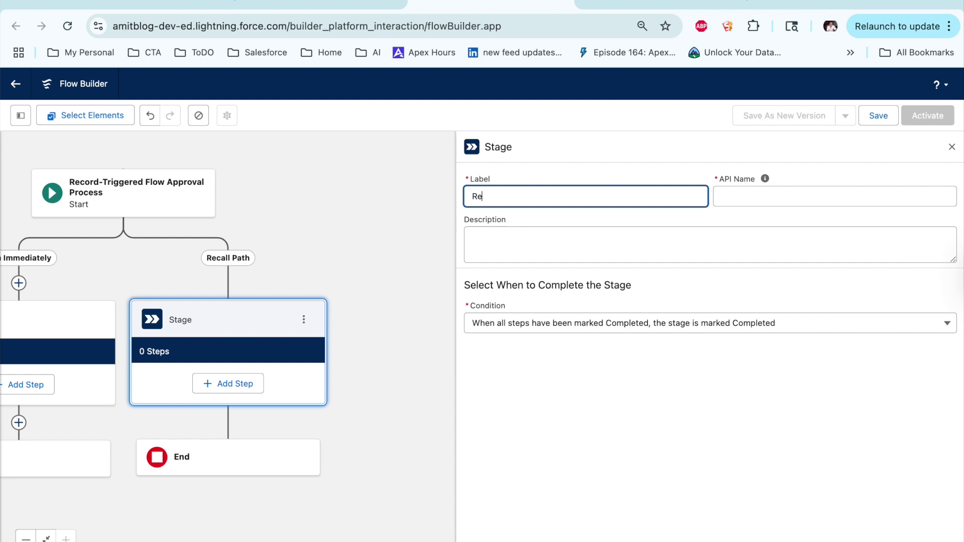
{"action": "type", "text": "cell Stage"}
{"action": "key", "text": "Tab"}
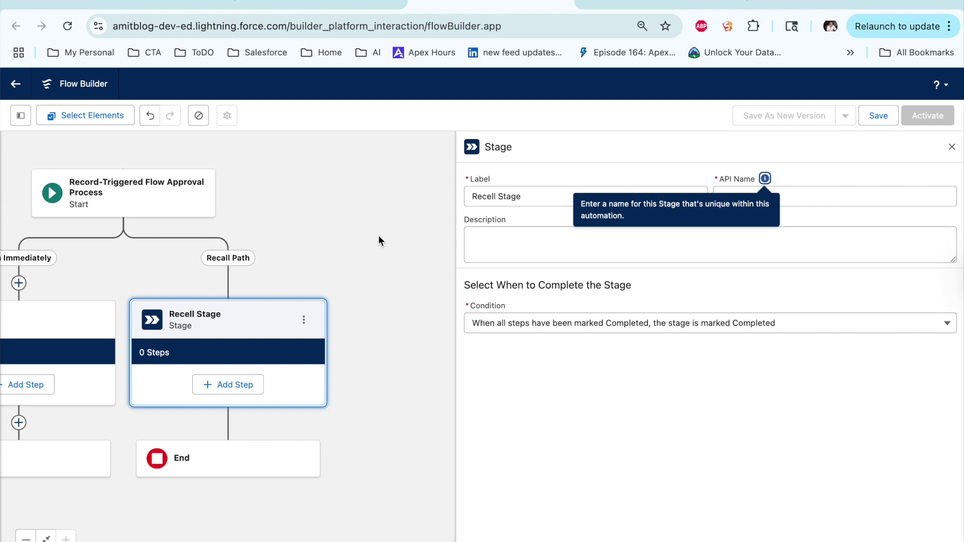
{"action": "left_click", "coordinate": [486, 238]}
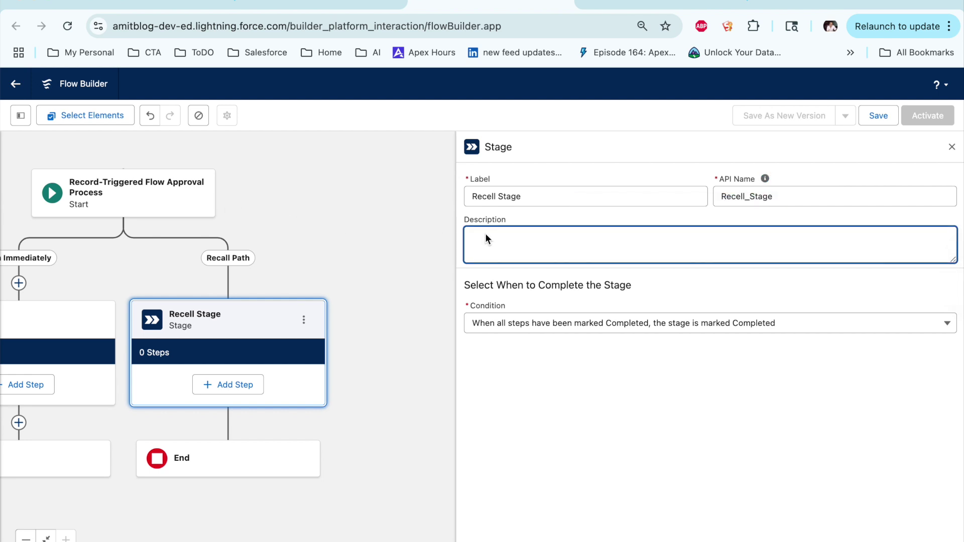
Correct the label of the Recall Path's stage to "Recall Stage" and close its properties
{"action": "left_click", "coordinate": [486, 198]}
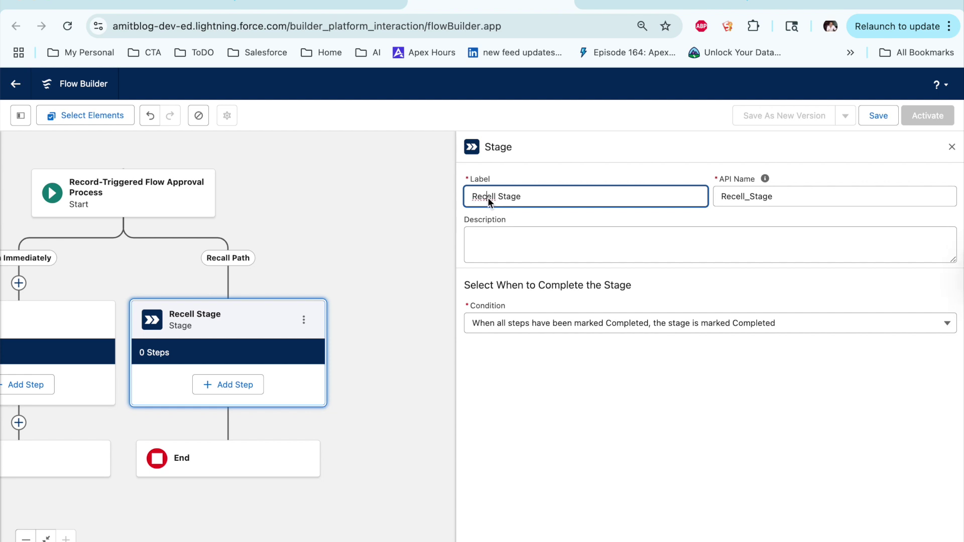
{"action": "triple_click", "coordinate": [517, 196]}
{"action": "left_click", "coordinate": [738, 251]}
{"action": "left_click_drag", "start_coordinate": [294, 290], "coordinate": [418, 286]}
{"action": "left_click", "coordinate": [951, 147]}
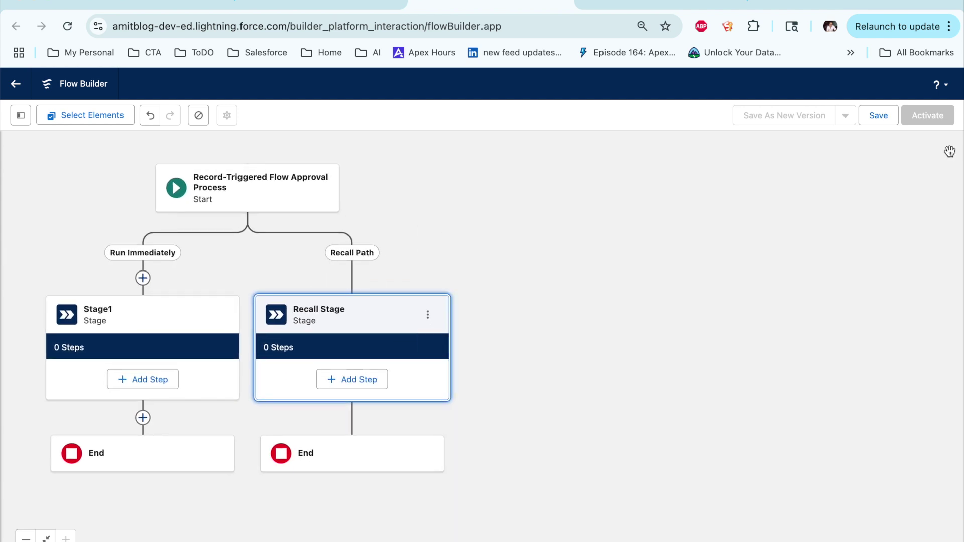
Add an approval step labelled "Approval step 1" to Stage1
{"action": "left_click_drag", "start_coordinate": [559, 218], "coordinate": [706, 206]}
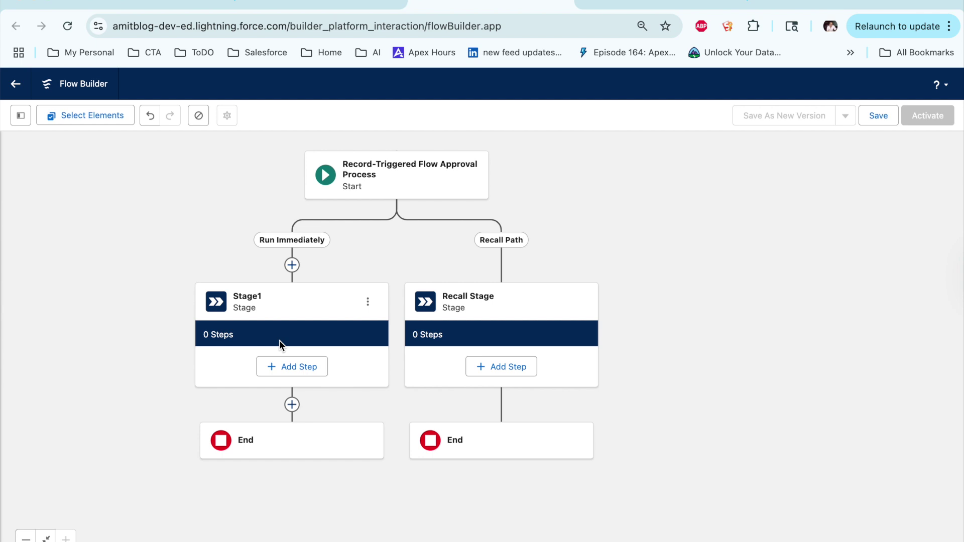
{"action": "left_click", "coordinate": [290, 366]}
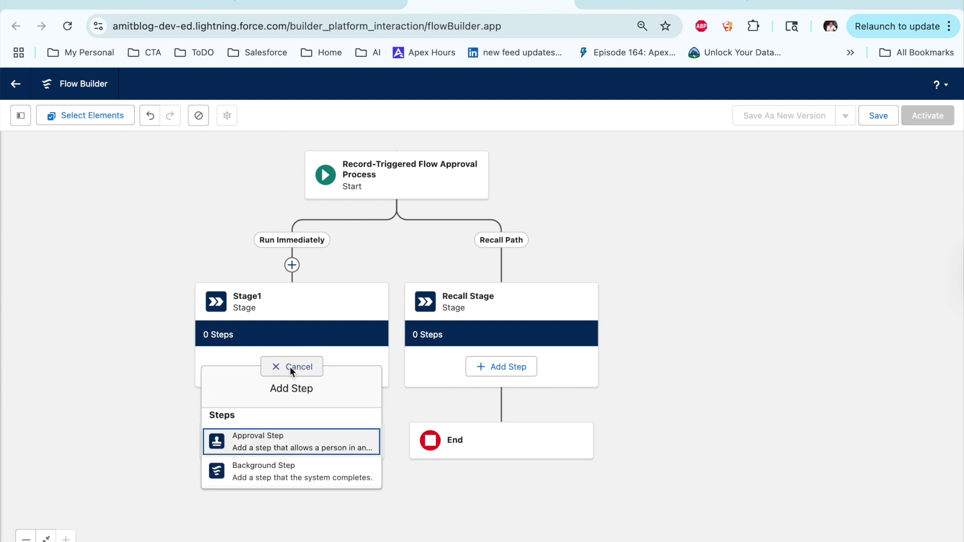
{"action": "left_click", "coordinate": [267, 435]}
{"action": "left_click", "coordinate": [510, 198]}
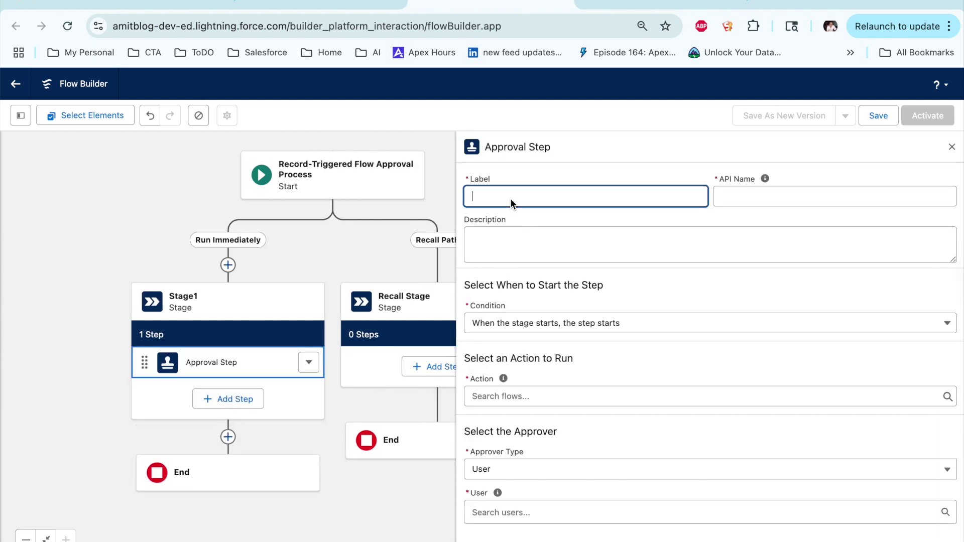
{"action": "type", "text": "Approval step 1"}
{"action": "key", "text": "Tab"}
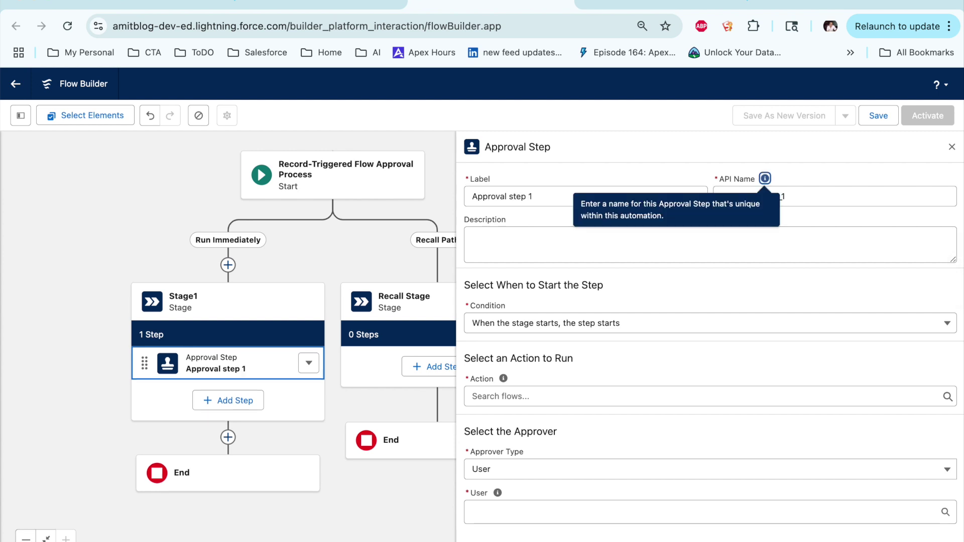
{"action": "left_click", "coordinate": [505, 244]}
{"action": "scroll", "coordinate": [535, 326], "scroll_direction": "down", "scroll_amount": 3}
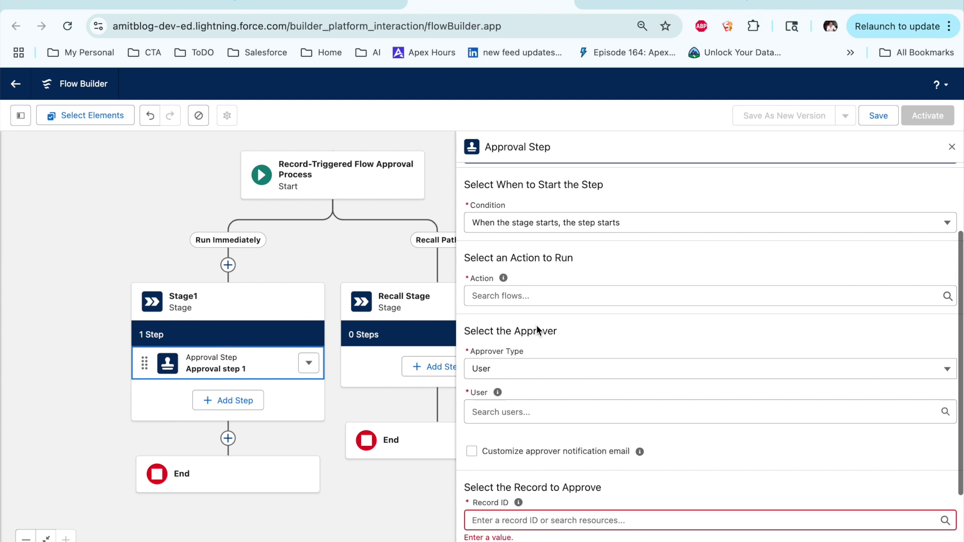
Set the approval step's action to the flow "Approvals Workflow: Evaluate Approval Requests"
{"action": "left_click", "coordinate": [529, 294]}
{"action": "type", "text": "Appro"}
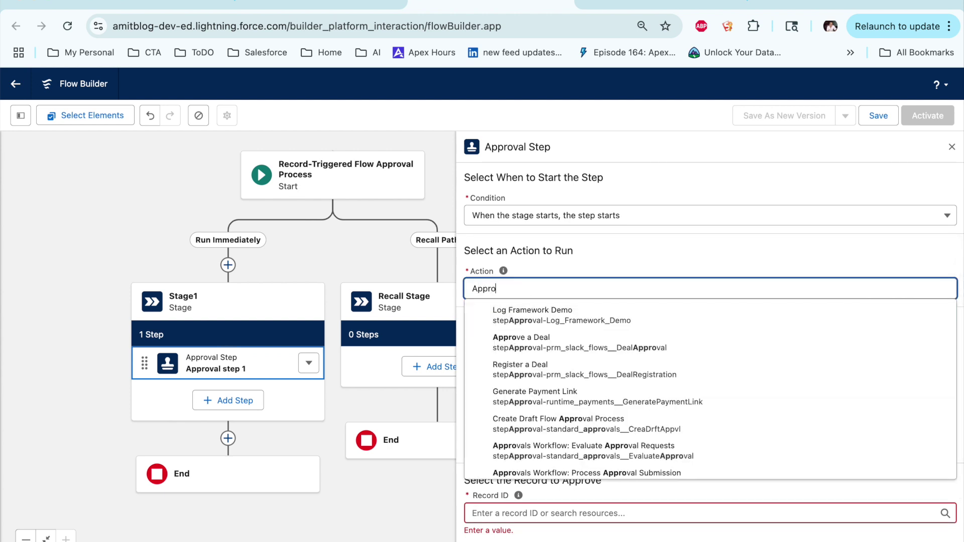
{"action": "type", "text": "val"}
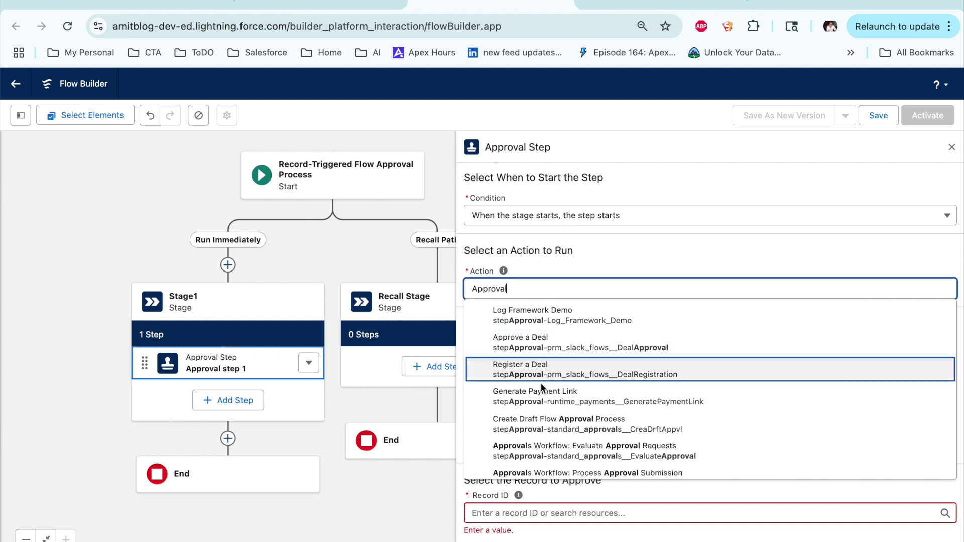
{"action": "scroll", "coordinate": [546, 394], "scroll_direction": "down", "scroll_amount": 2}
{"action": "scroll", "coordinate": [555, 399], "scroll_direction": "down", "scroll_amount": 1}
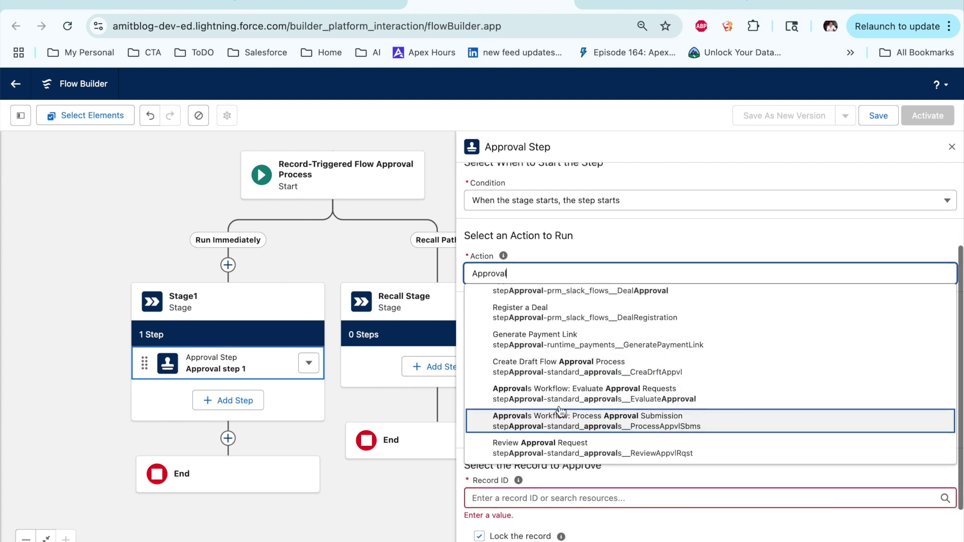
{"action": "left_click", "coordinate": [549, 391]}
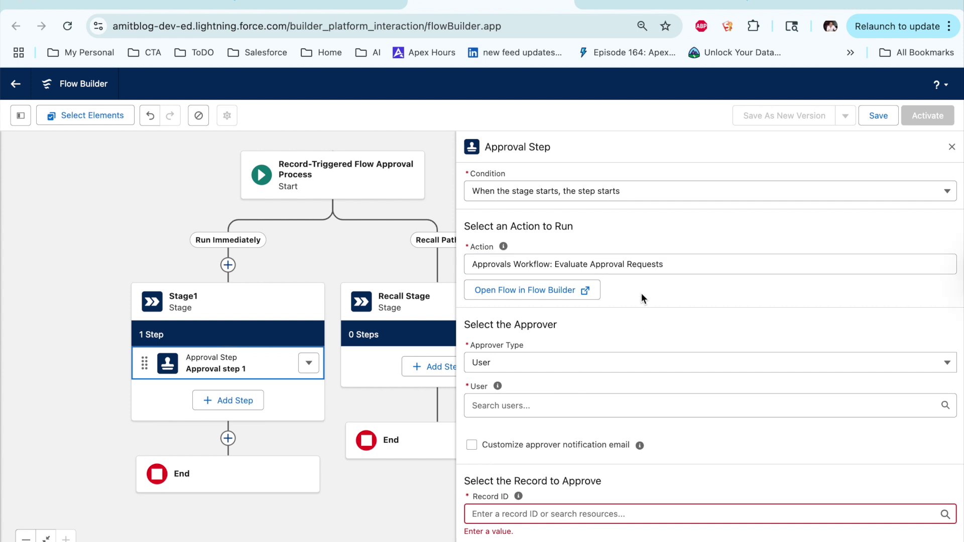
Open the selected action's flow, examine its Evaluate Approval Request screen, and return to the approval process
{"action": "left_click", "coordinate": [584, 292]}
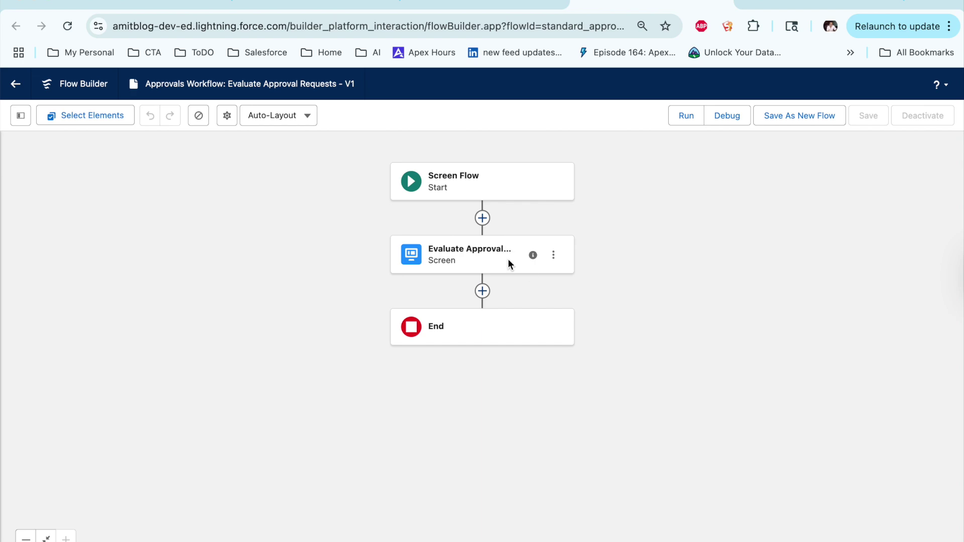
{"action": "double_click", "coordinate": [478, 254]}
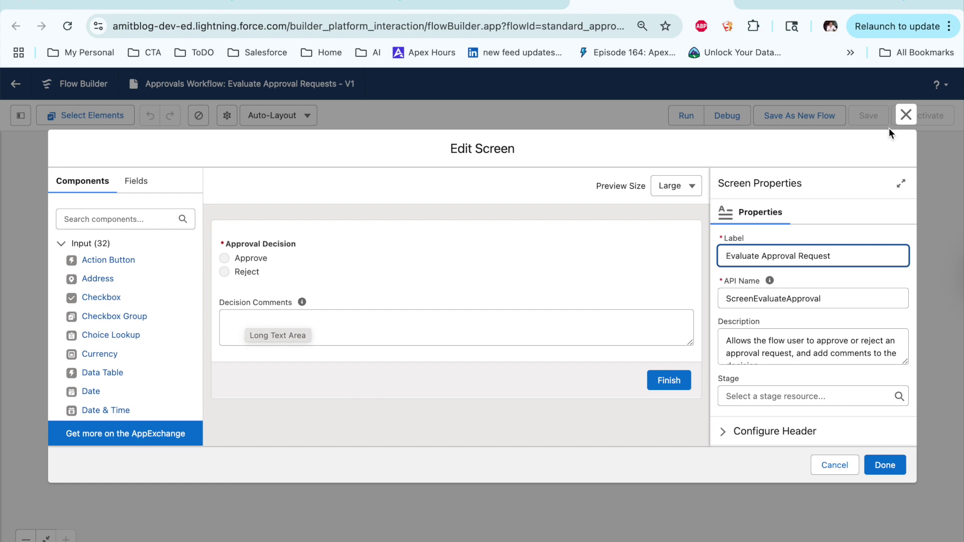
{"action": "left_click", "coordinate": [908, 117]}
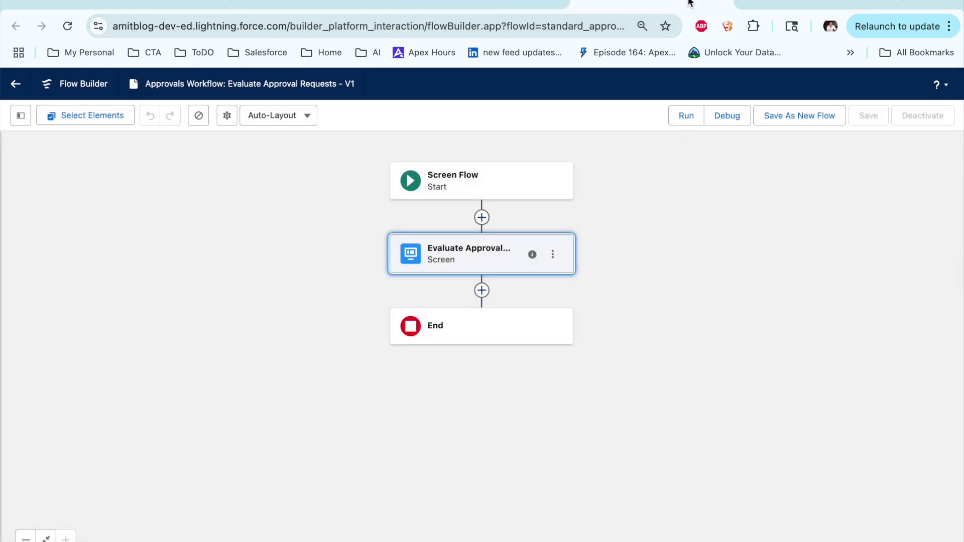
{"action": "left_click", "coordinate": [556, 6]}
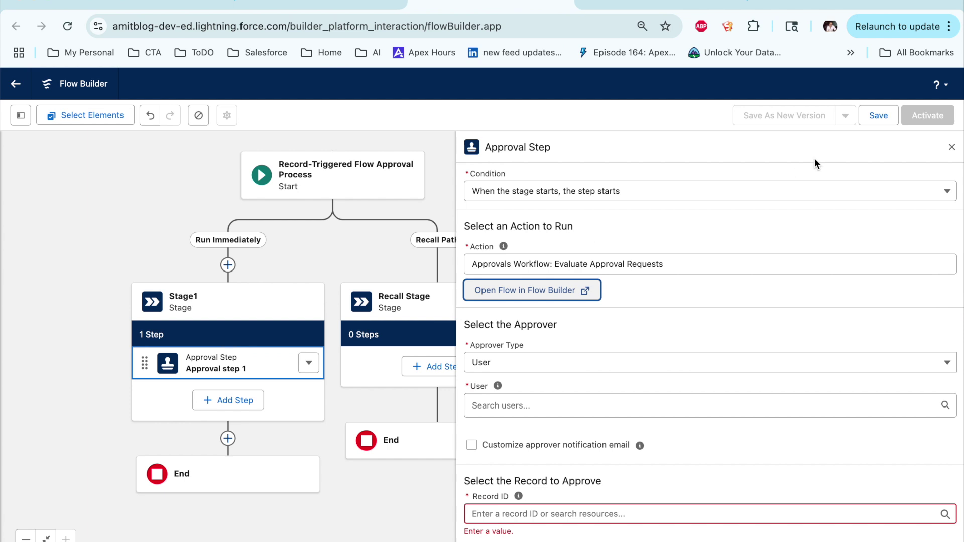
Assign the first suggested user as the approver of Approval step 1
{"action": "scroll", "coordinate": [610, 343], "scroll_direction": "down", "scroll_amount": 1}
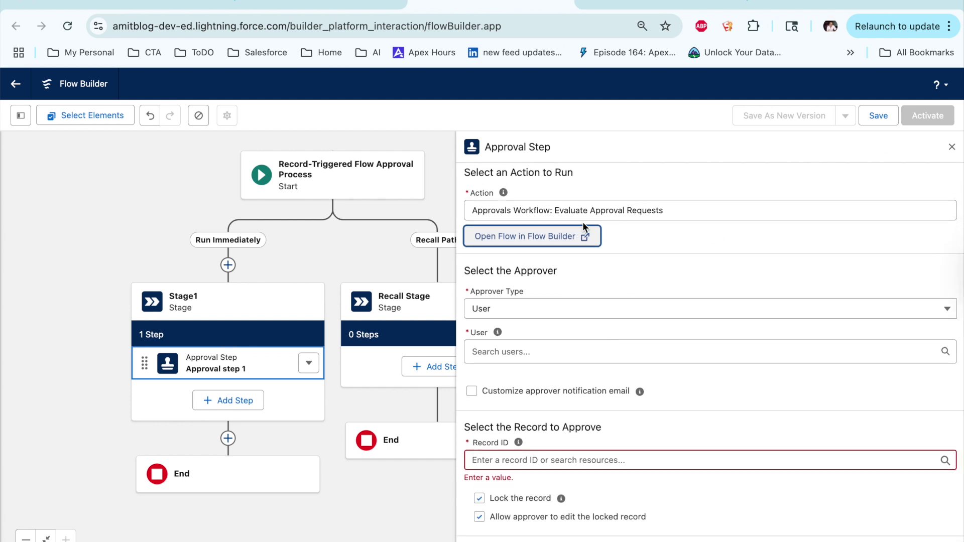
{"action": "left_click", "coordinate": [507, 353]}
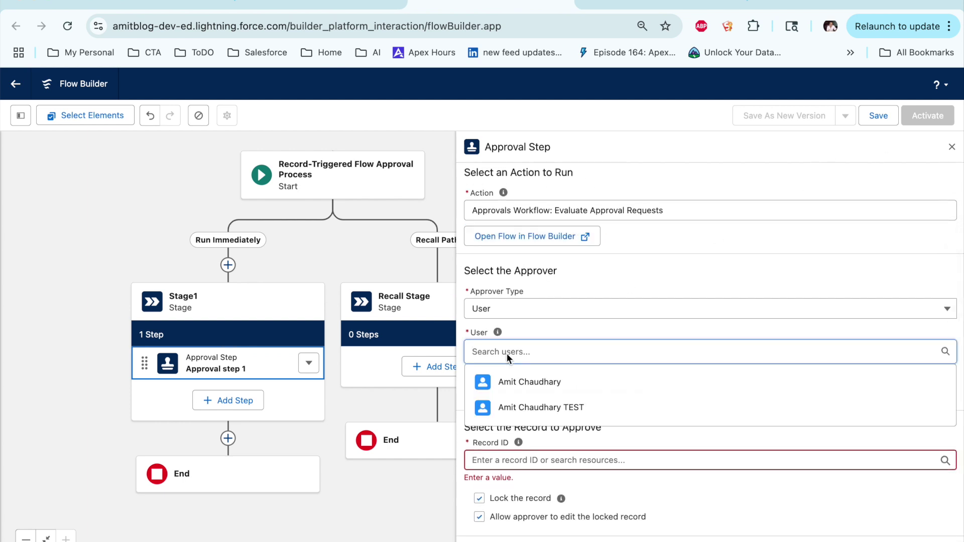
{"action": "left_click", "coordinate": [510, 375]}
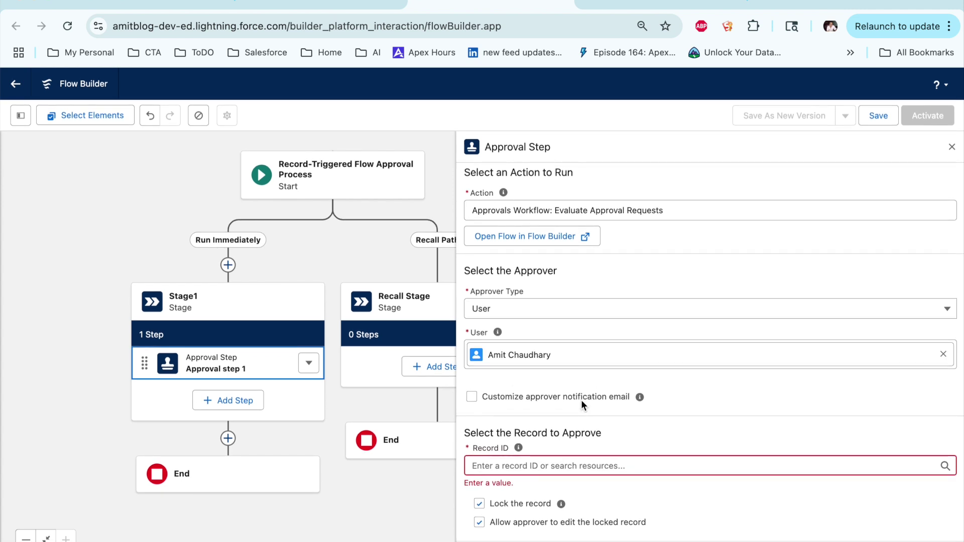
{"action": "scroll", "coordinate": [581, 399], "scroll_direction": "down", "scroll_amount": 1}
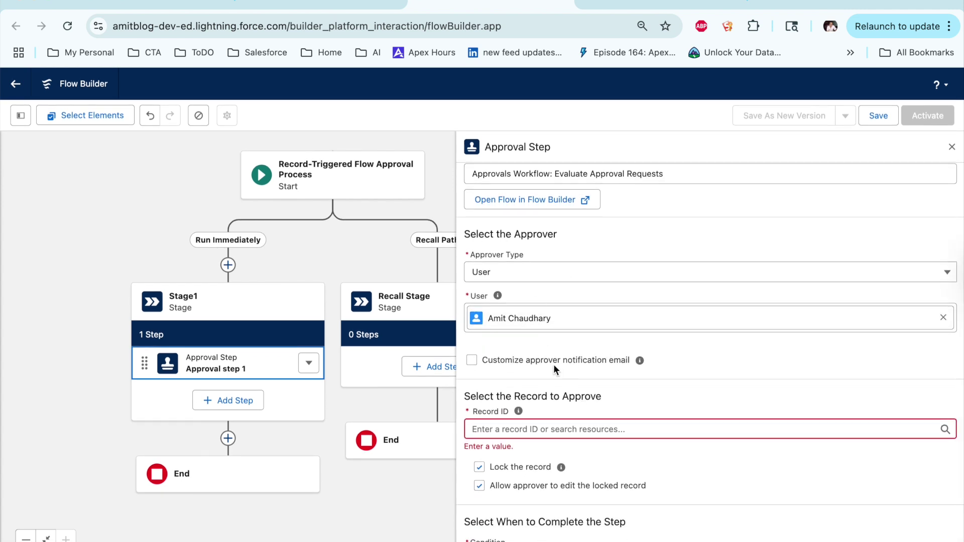
{"action": "left_click", "coordinate": [472, 362]}
{"action": "left_click", "coordinate": [472, 362]}
Set the Record ID of the record to approve to Triggering Opportunity > Opportunity ID
{"action": "scroll", "coordinate": [578, 404], "scroll_direction": "down", "scroll_amount": 1}
{"action": "left_click", "coordinate": [585, 416]}
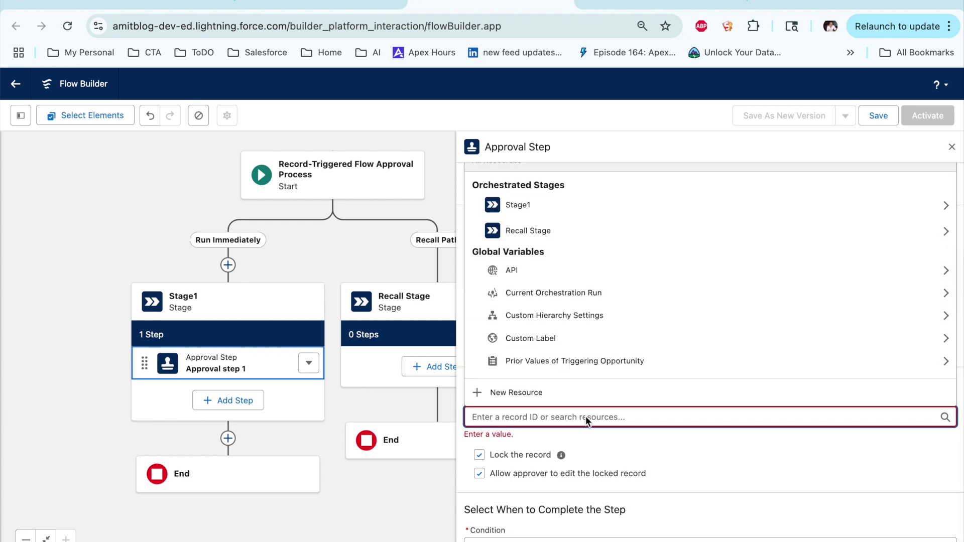
{"action": "type", "text": "Reco"}
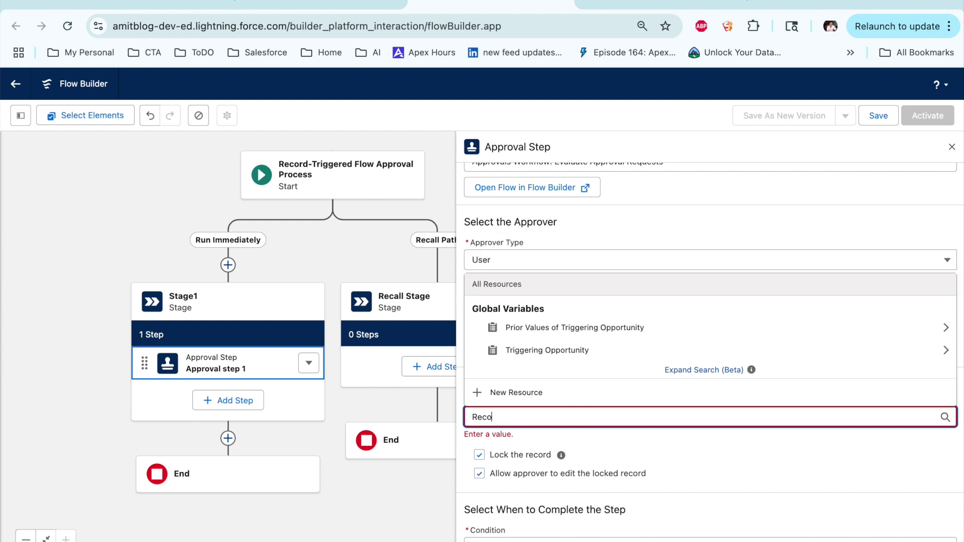
{"action": "left_click", "coordinate": [639, 354]}
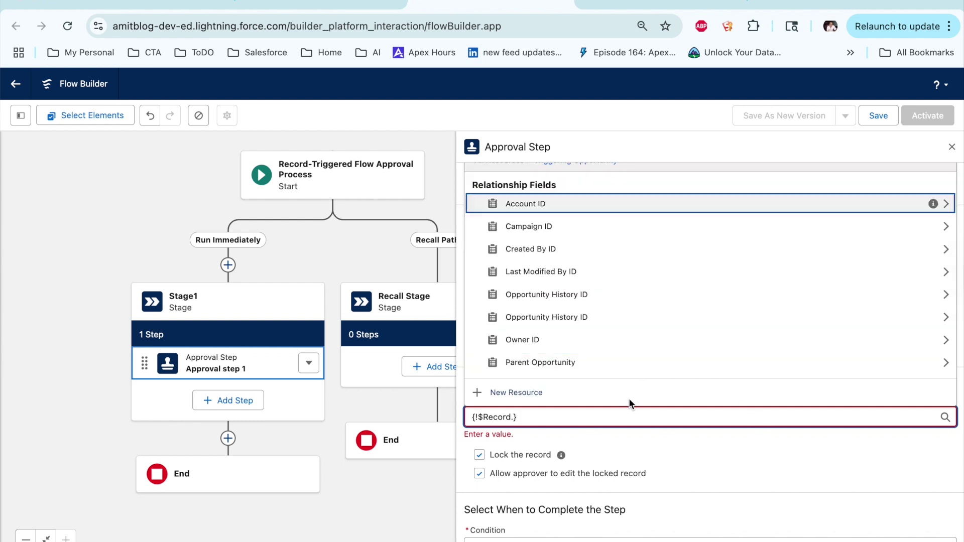
{"action": "type", "text": "Id"}
{"action": "scroll", "coordinate": [613, 366], "scroll_direction": "down", "scroll_amount": 3}
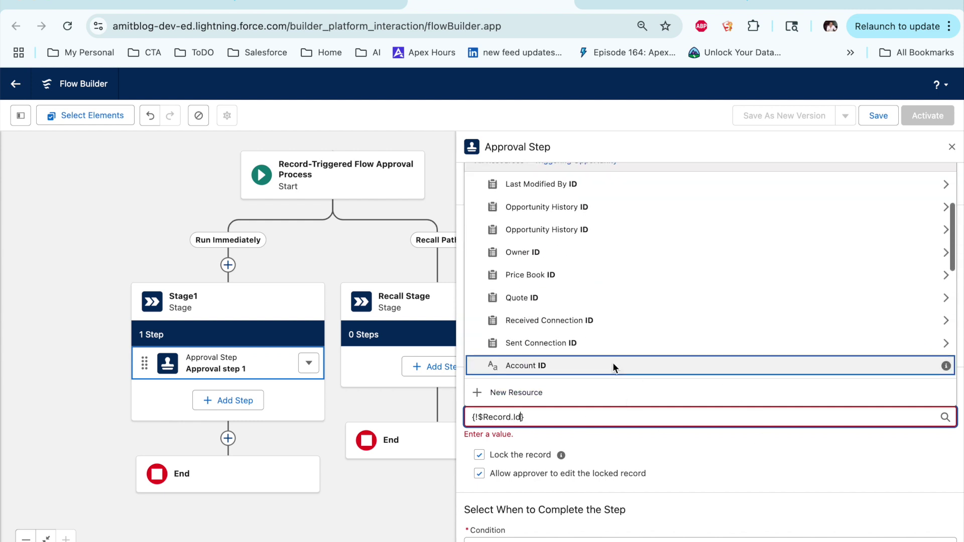
{"action": "scroll", "coordinate": [612, 362], "scroll_direction": "down", "scroll_amount": 5}
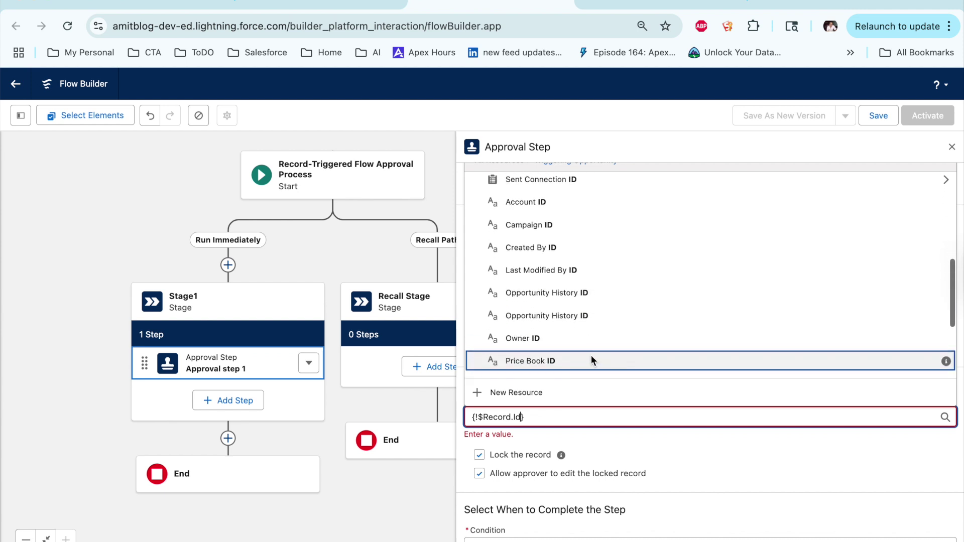
{"action": "scroll", "coordinate": [592, 354], "scroll_direction": "down", "scroll_amount": 3}
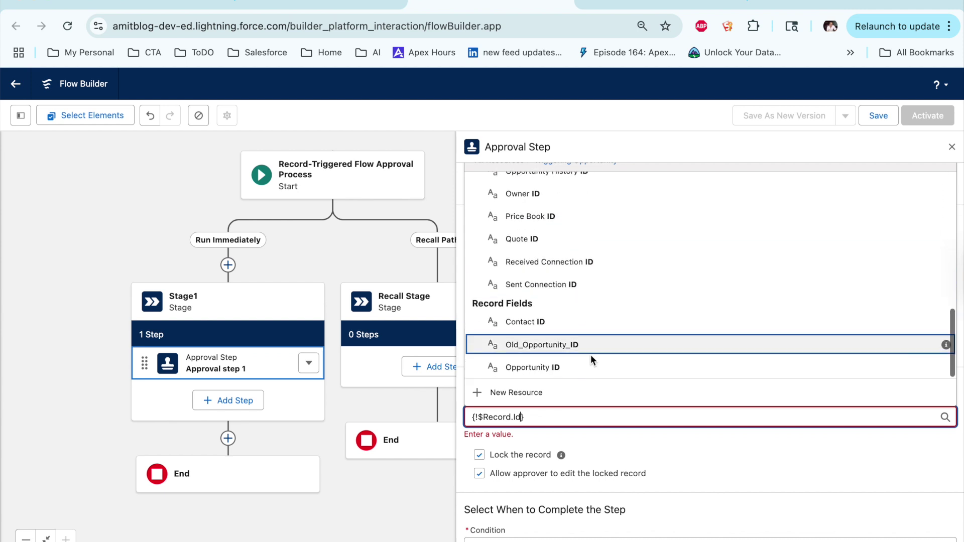
{"action": "left_click", "coordinate": [544, 368]}
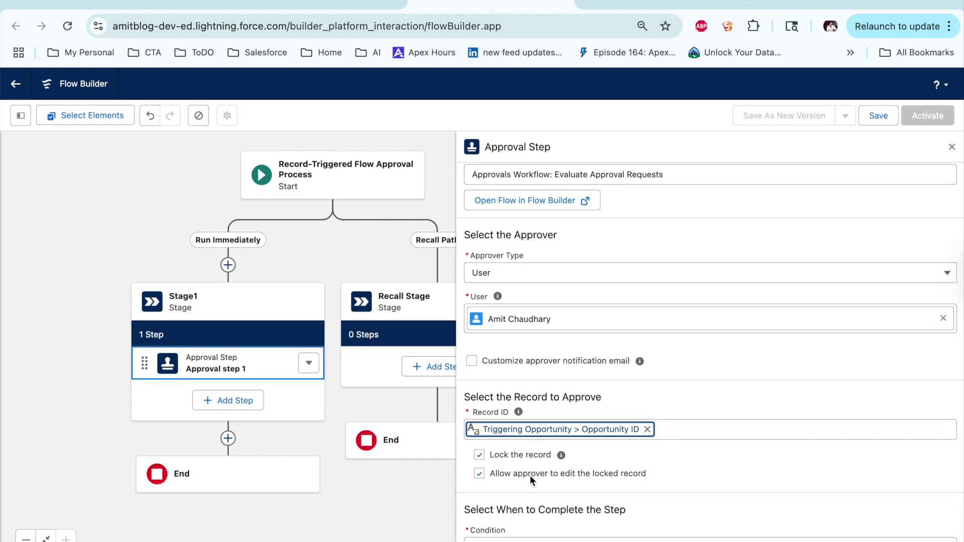
Have the record locked with the approver allowed to edit it, and close the approval step's configuration
{"action": "left_click", "coordinate": [478, 455]}
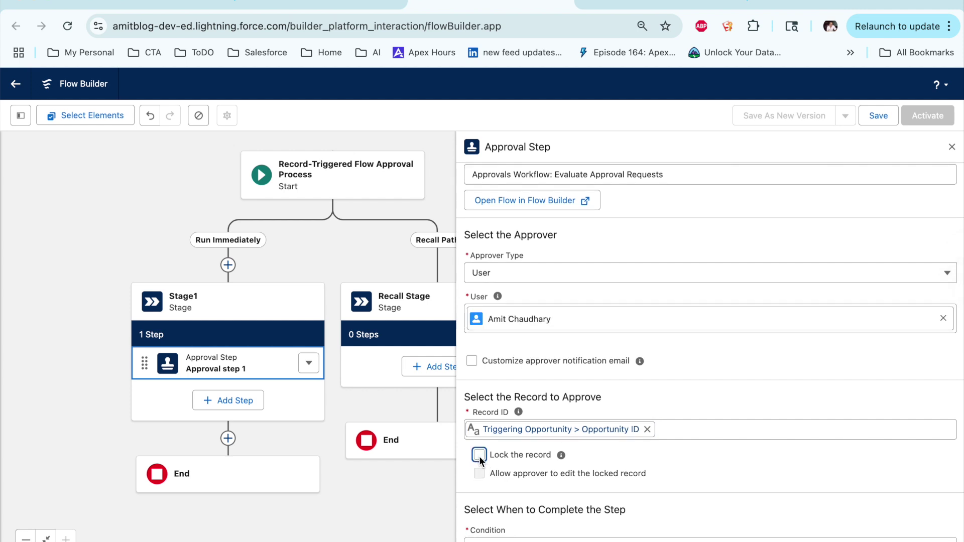
{"action": "left_click", "coordinate": [478, 473]}
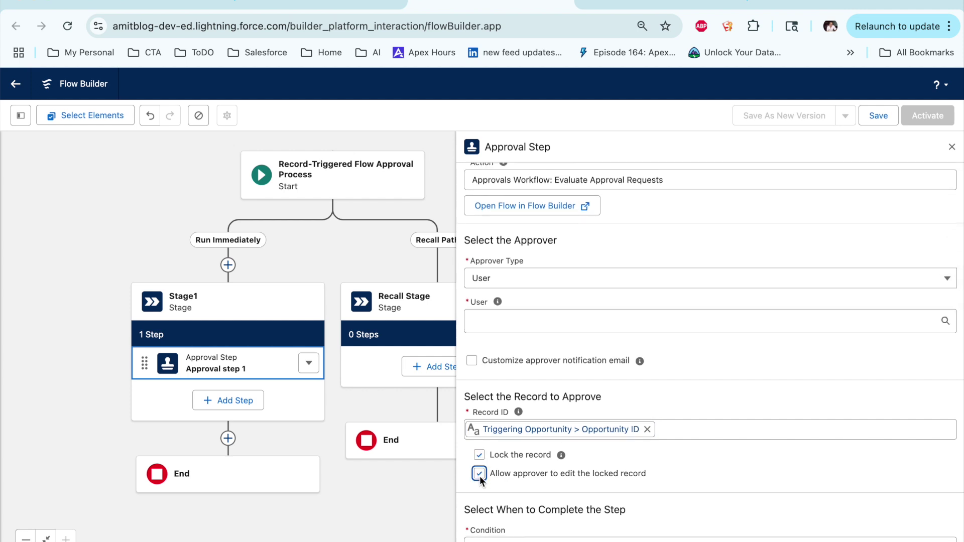
{"action": "left_click", "coordinate": [363, 495]}
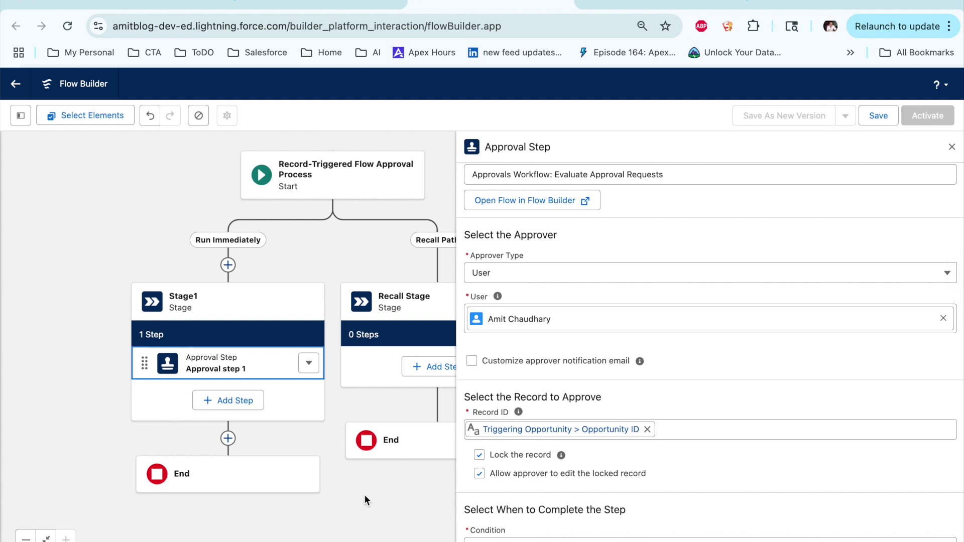
{"action": "left_click", "coordinate": [951, 148]}
{"action": "left_click_drag", "start_coordinate": [636, 265], "coordinate": [817, 209]}
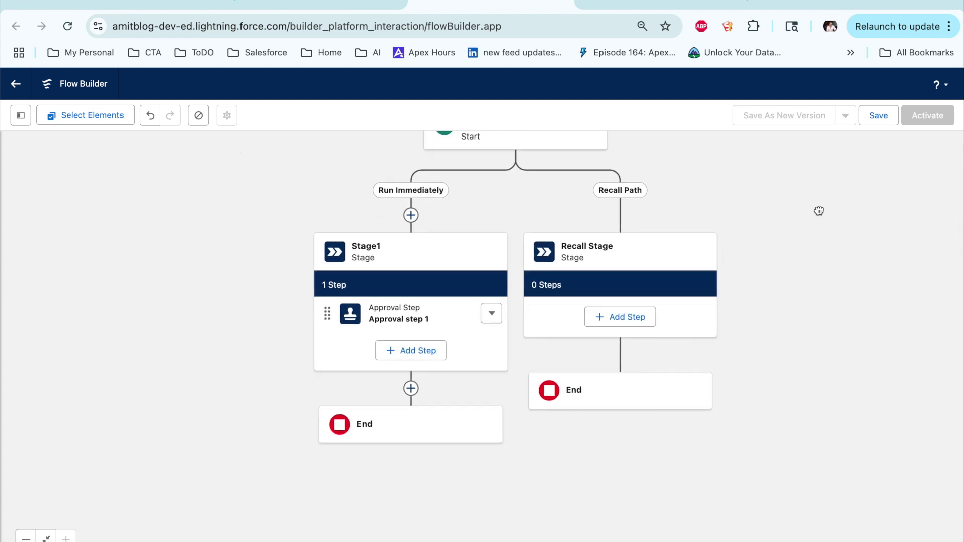
{"action": "left_click_drag", "start_coordinate": [847, 360], "coordinate": [843, 372]}
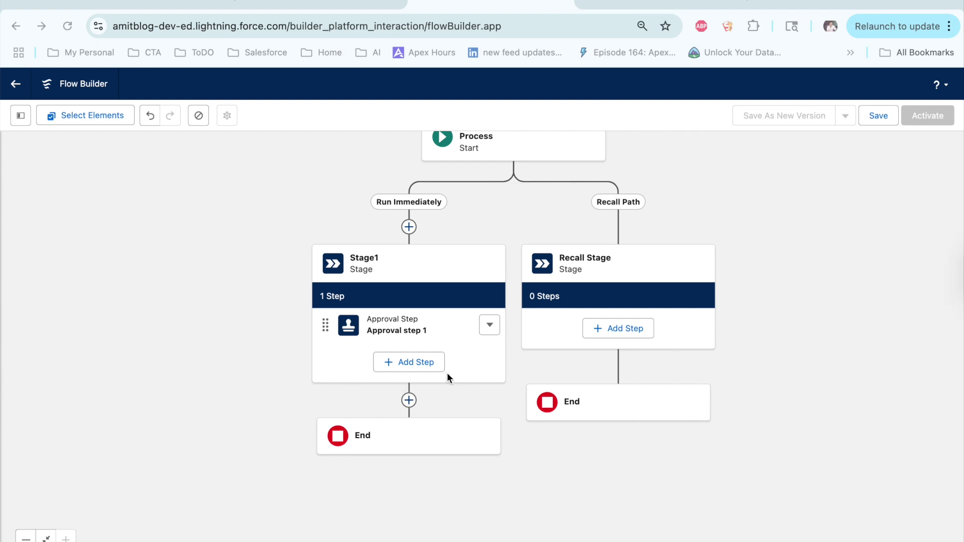
Add a Decision element labelled "Is Approved or Rejected" after Stage1
{"action": "left_click", "coordinate": [416, 362]}
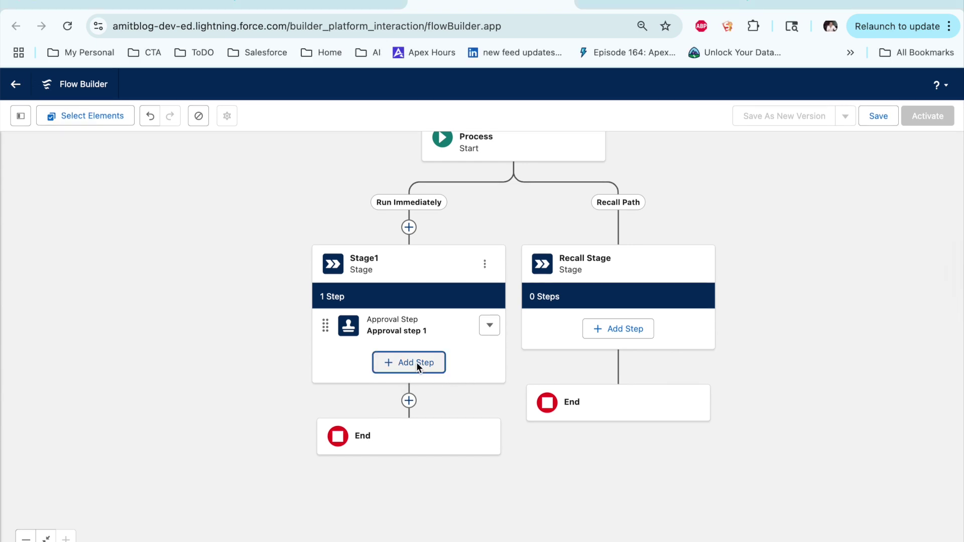
{"action": "left_click", "coordinate": [557, 504]}
{"action": "left_click", "coordinate": [409, 400]}
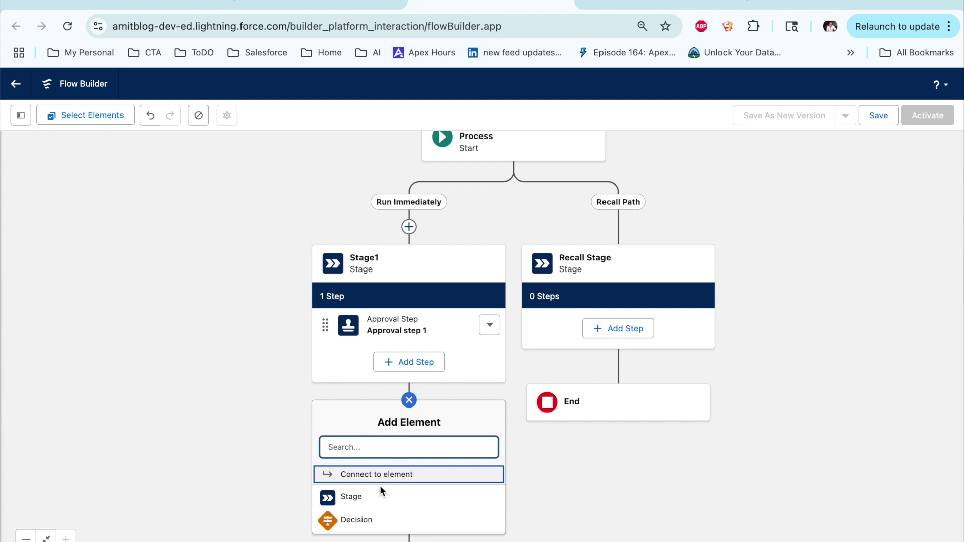
{"action": "left_click", "coordinate": [372, 517]}
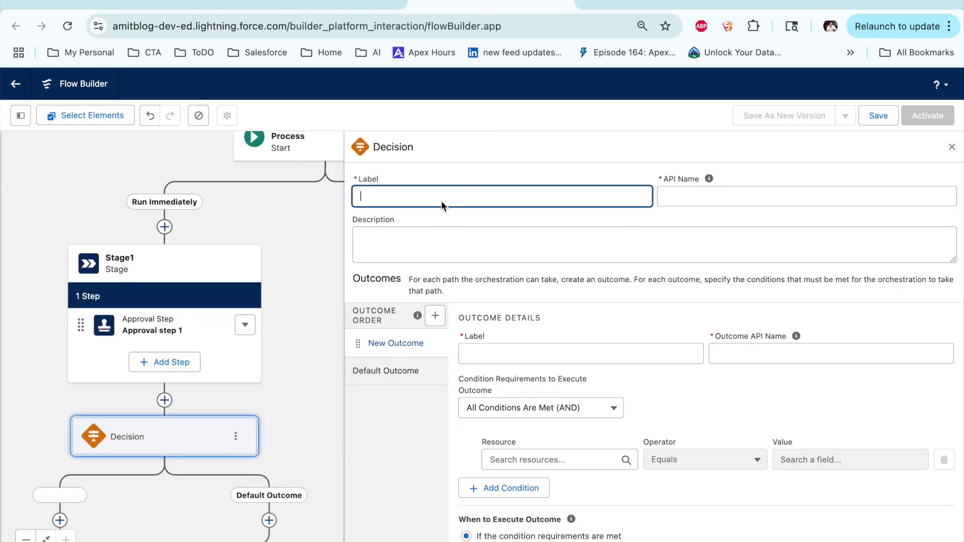
{"action": "type", "text": "Is Approved or Rejected"}
{"action": "left_click", "coordinate": [708, 179]}
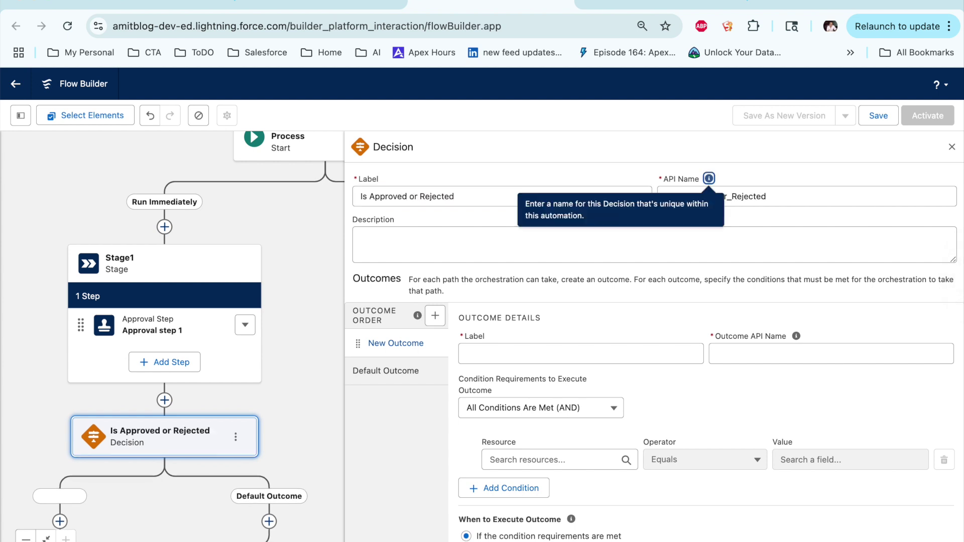
Label the decision's first outcome "IsApproved" and use the same API name
{"action": "left_click", "coordinate": [547, 351]}
{"action": "type", "text": "IsApproved"}
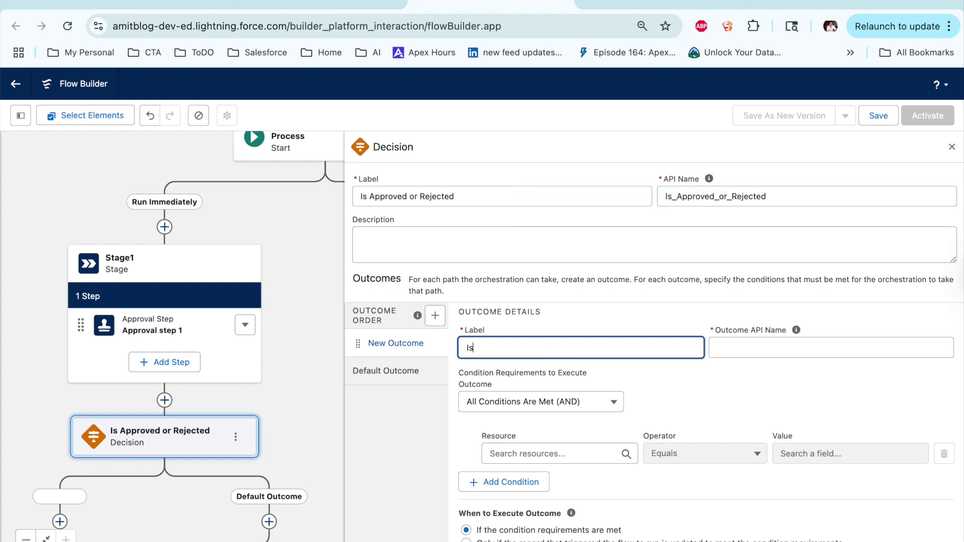
{"action": "left_click", "coordinate": [796, 330]}
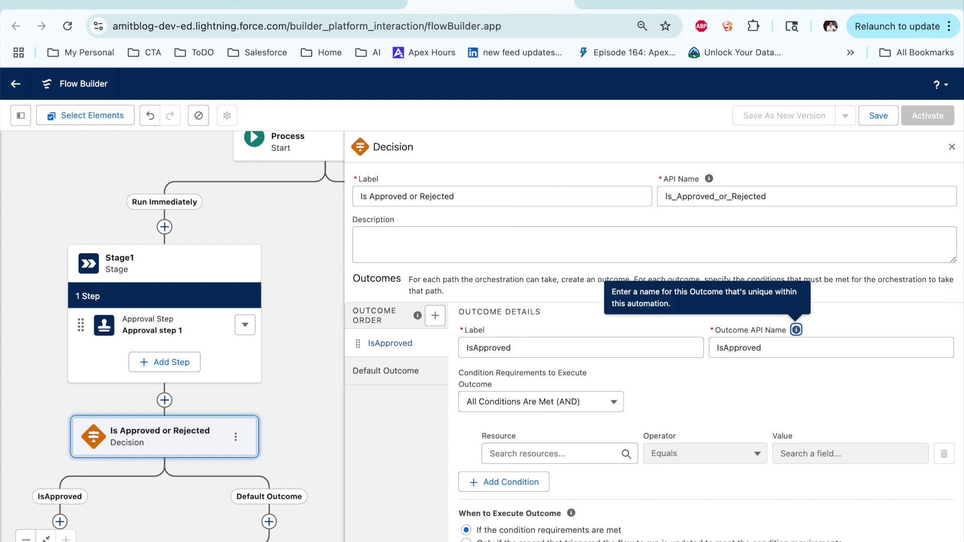
Base the IsApproved outcome's condition on the approvalDecision output of Stage1's Approval step 1
{"action": "left_click", "coordinate": [601, 448]}
{"action": "scroll", "coordinate": [601, 448], "scroll_direction": "down", "scroll_amount": 2}
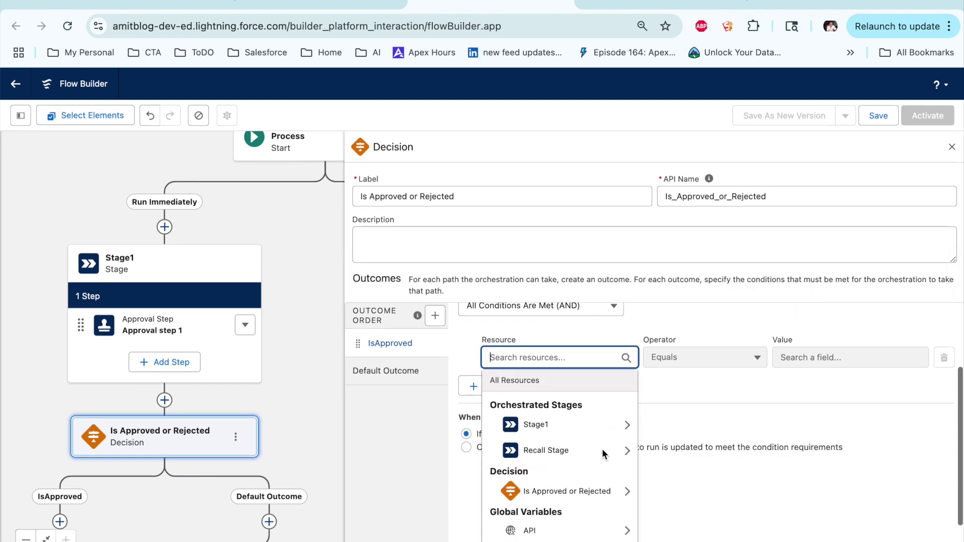
{"action": "scroll", "coordinate": [601, 448], "scroll_direction": "up", "scroll_amount": 1}
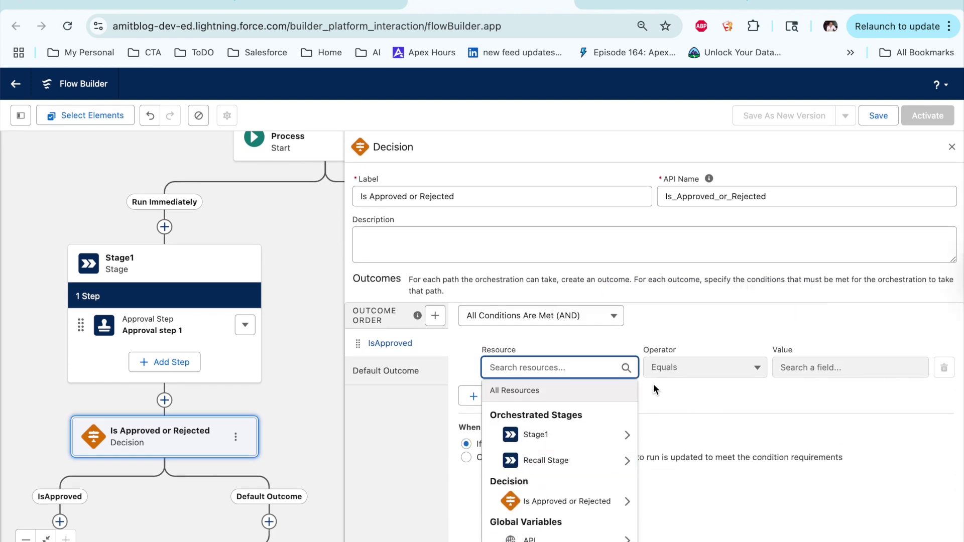
{"action": "scroll", "coordinate": [653, 383], "scroll_direction": "down", "scroll_amount": 3}
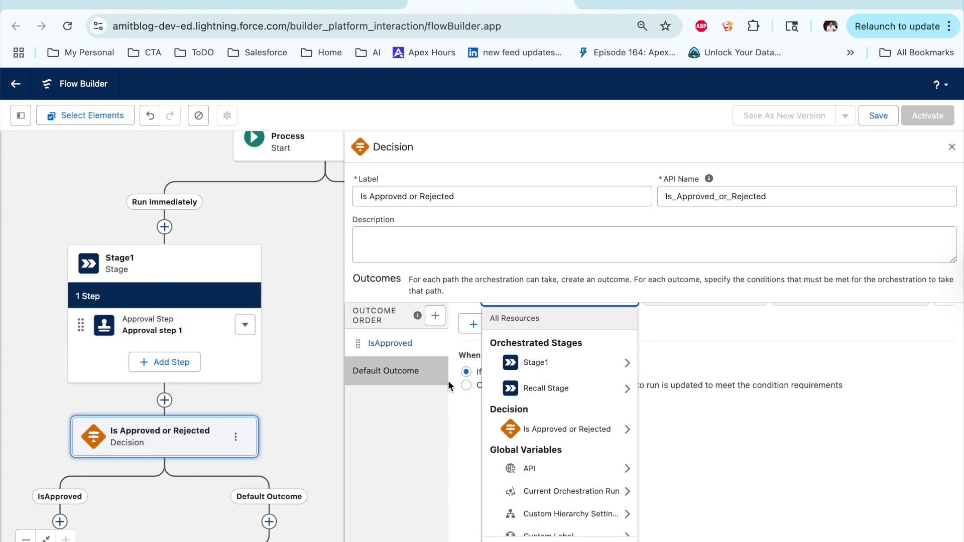
{"action": "scroll", "coordinate": [550, 378], "scroll_direction": "up", "scroll_amount": 3}
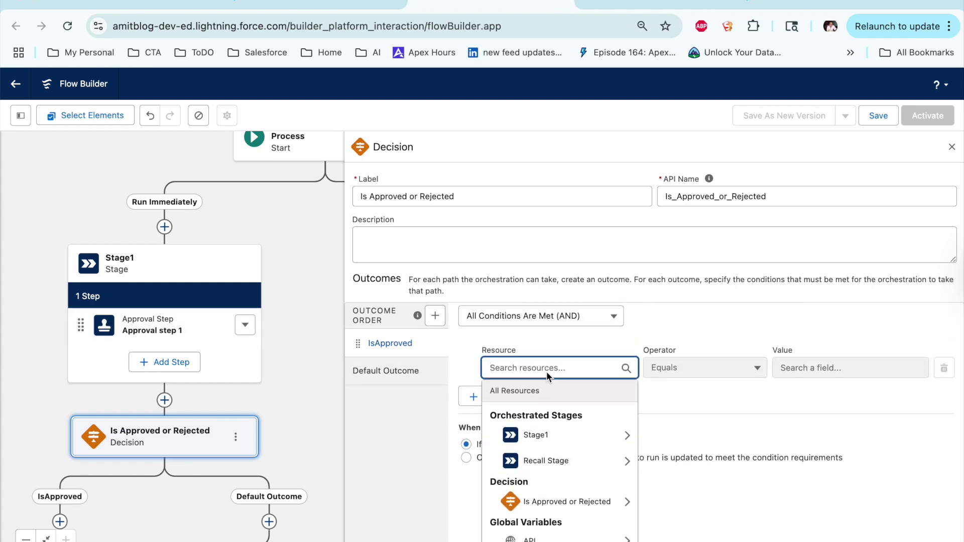
{"action": "type", "text": "Stag"}
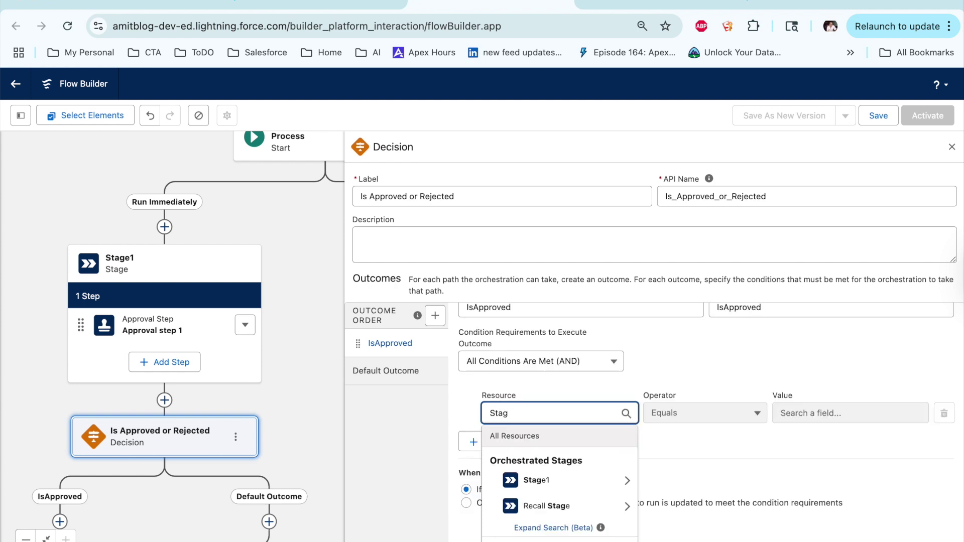
{"action": "left_click", "coordinate": [565, 472]}
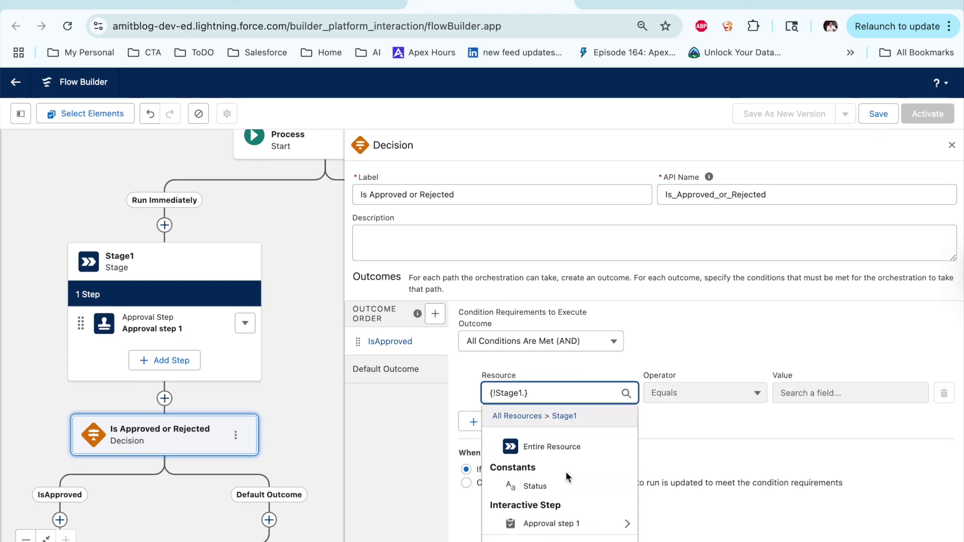
{"action": "left_click", "coordinate": [570, 525]}
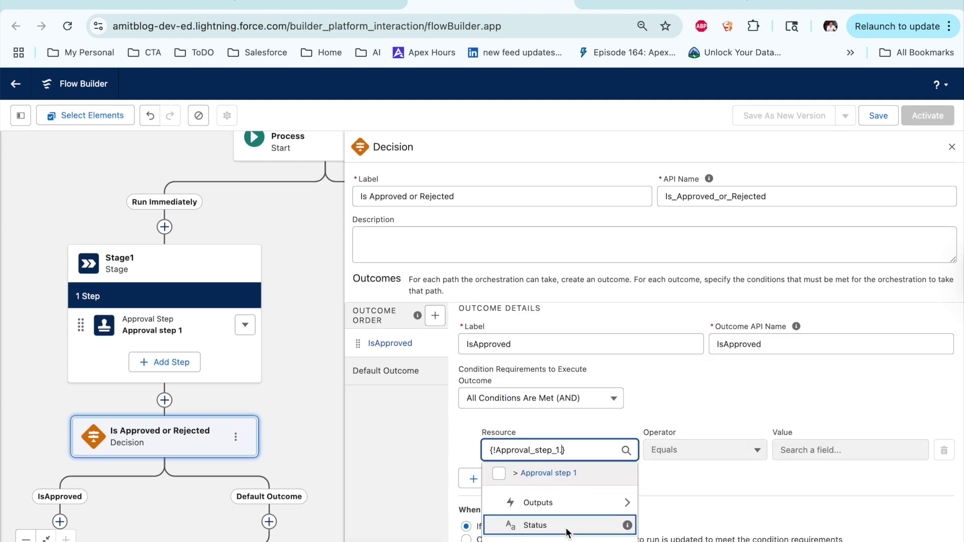
{"action": "left_click", "coordinate": [569, 498]}
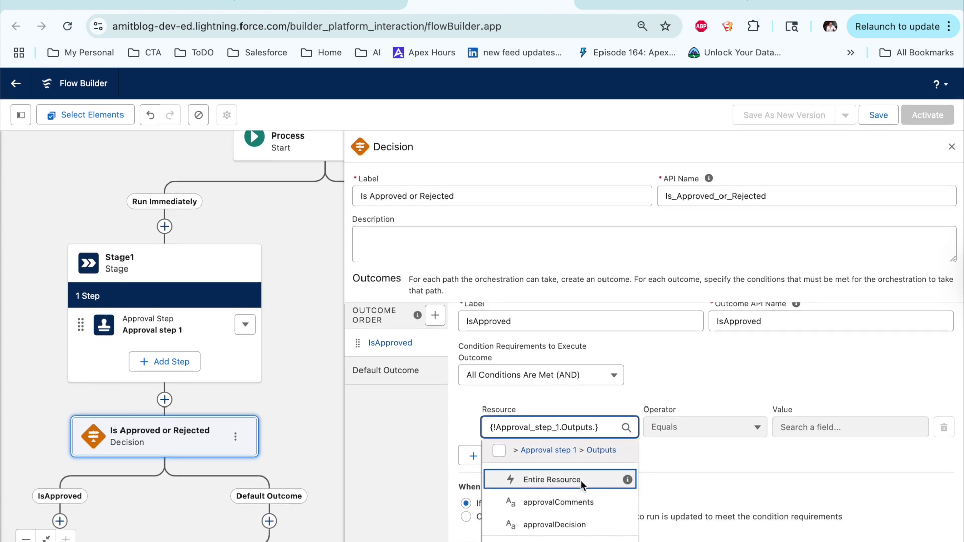
{"action": "left_click", "coordinate": [572, 526]}
Set the approvalDecision condition's comparison value to Approve
{"action": "left_click", "coordinate": [800, 455]}
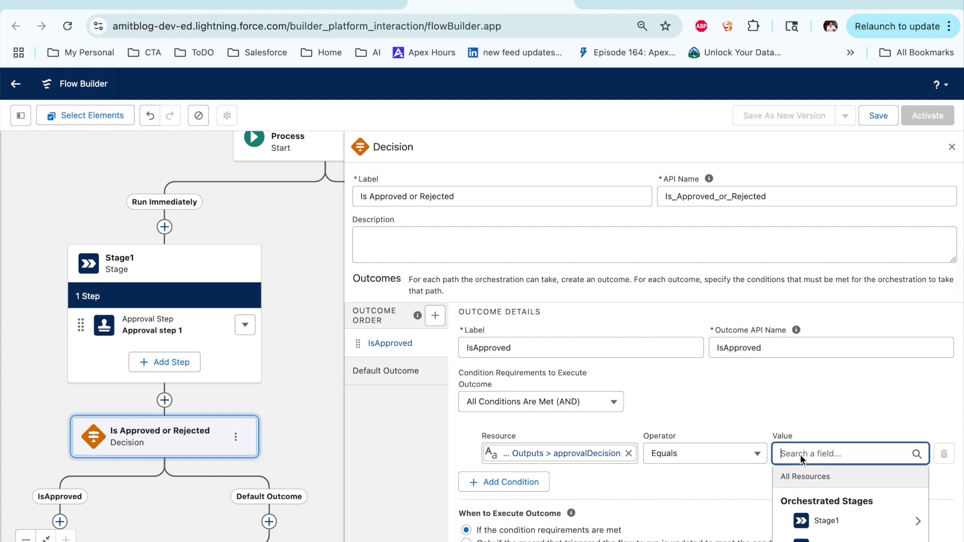
{"action": "type", "text": "Approve"}
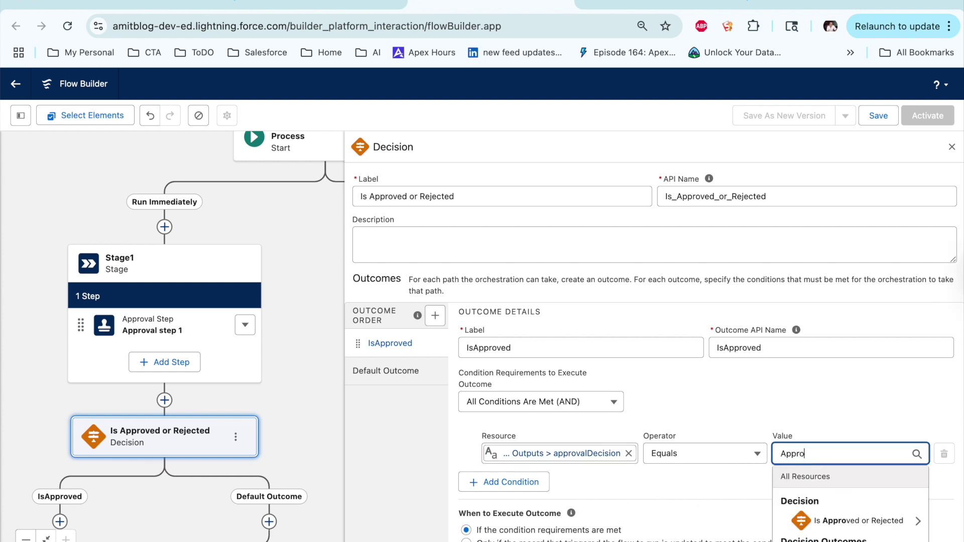
{"action": "left_click", "coordinate": [809, 393]}
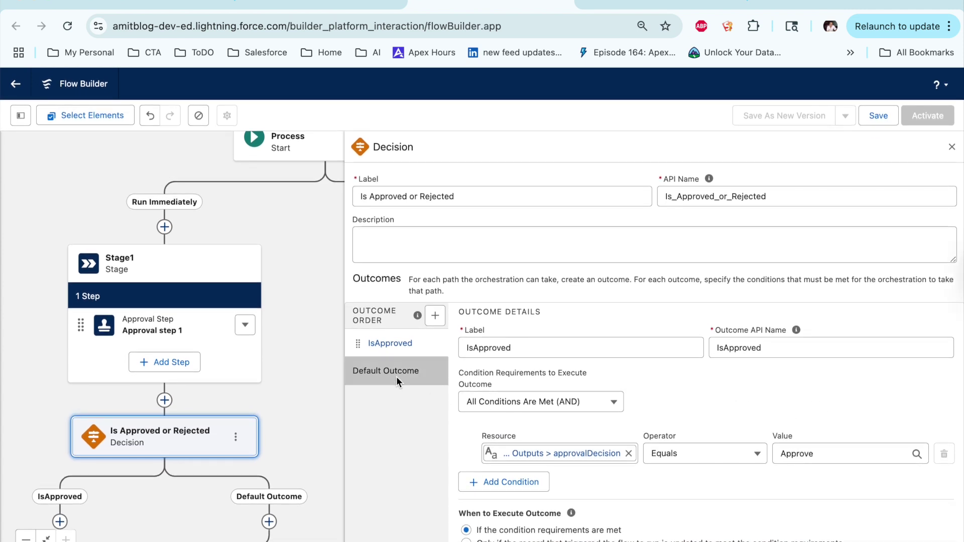
Rename the decision's default outcome "Default Reject" and close the decision's configuration
{"action": "left_click", "coordinate": [396, 371]}
{"action": "left_click", "coordinate": [518, 357]}
{"action": "double_click", "coordinate": [518, 356]}
{"action": "type", "text": "Reject"}
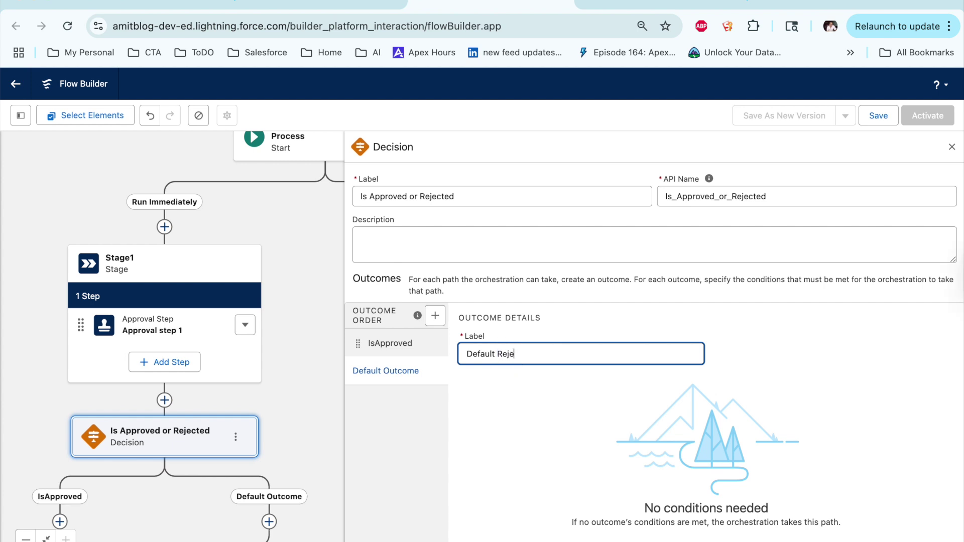
{"action": "left_click", "coordinate": [514, 387]}
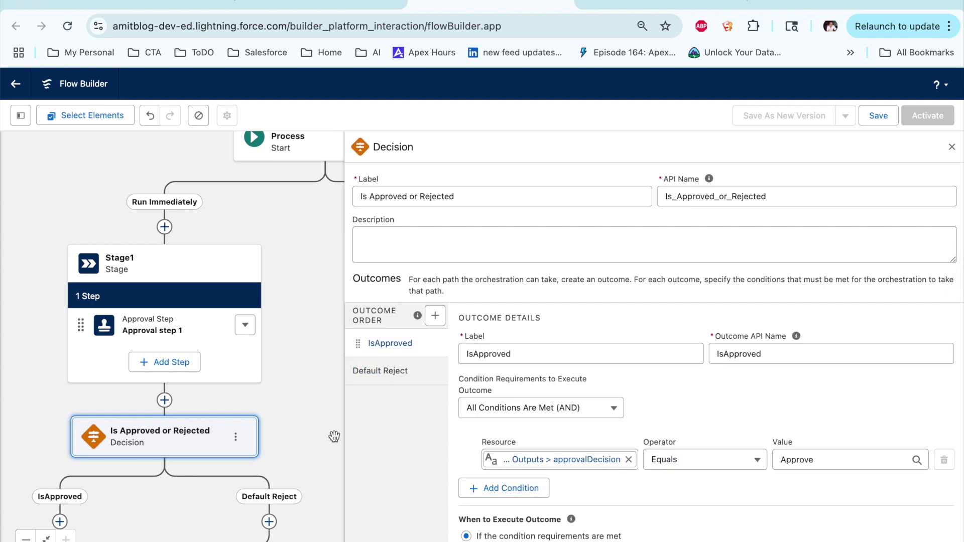
{"action": "left_click", "coordinate": [951, 146]}
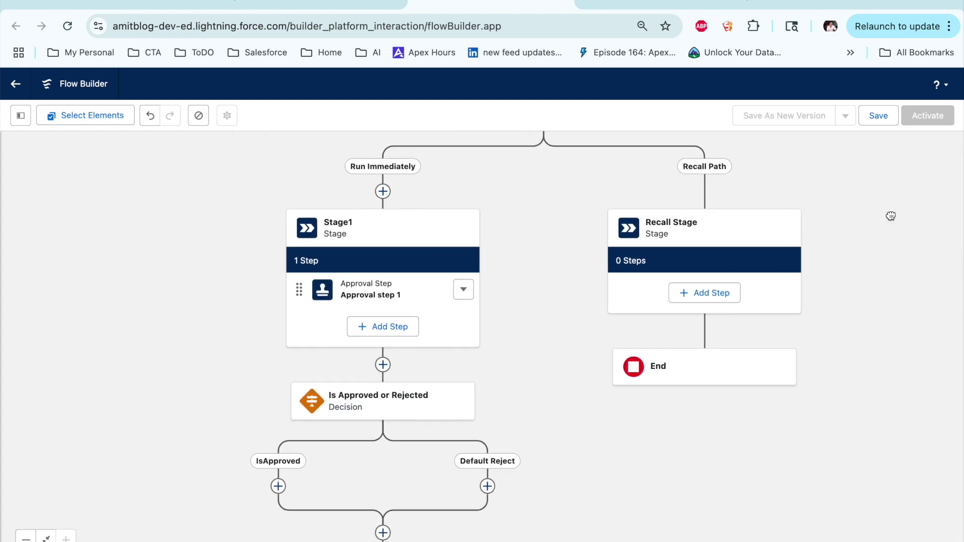
Add a stage on the IsApproved path with the label and API name "ApprovalStage", and close its configuration
{"action": "scroll", "coordinate": [897, 168], "scroll_direction": "down", "scroll_amount": 2}
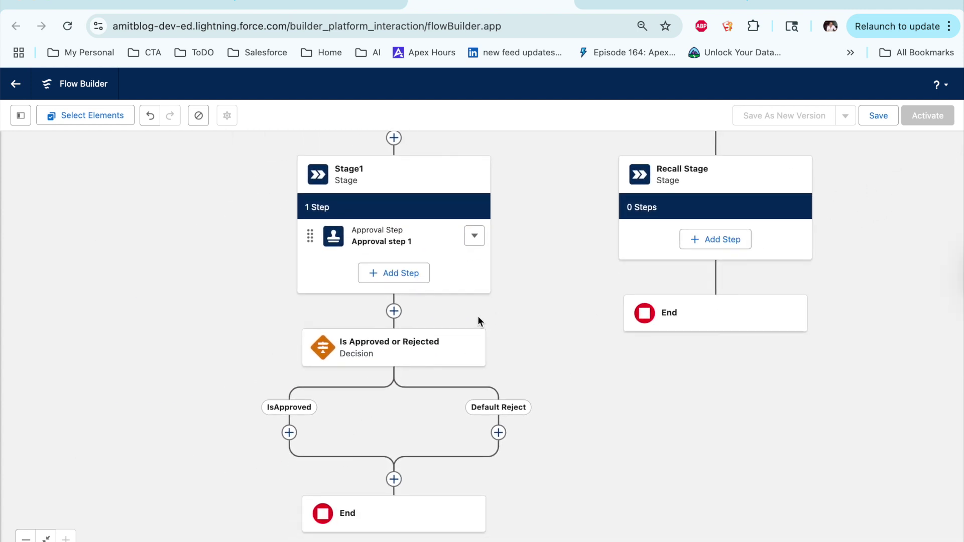
{"action": "left_click_drag", "start_coordinate": [353, 430], "coordinate": [360, 380]}
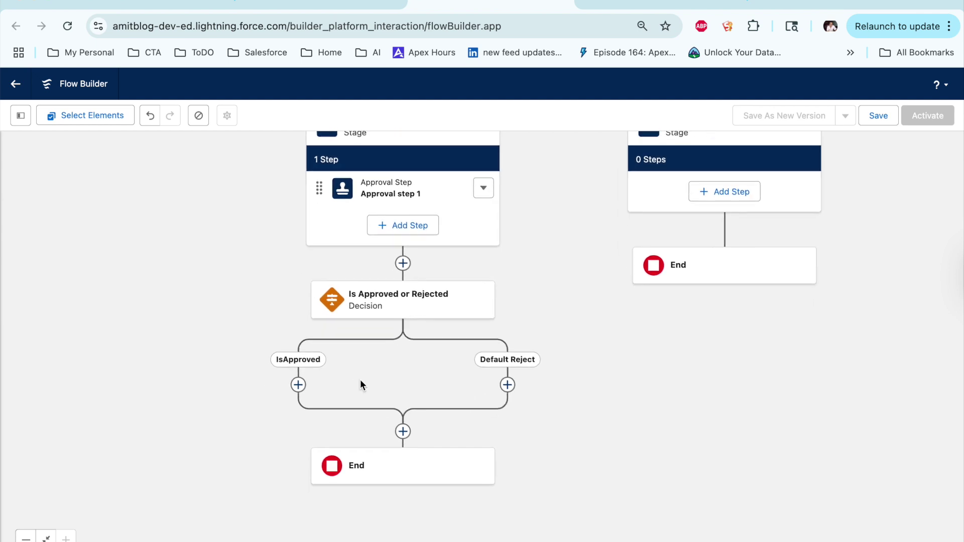
{"action": "left_click", "coordinate": [298, 385]}
{"action": "left_click", "coordinate": [241, 482]}
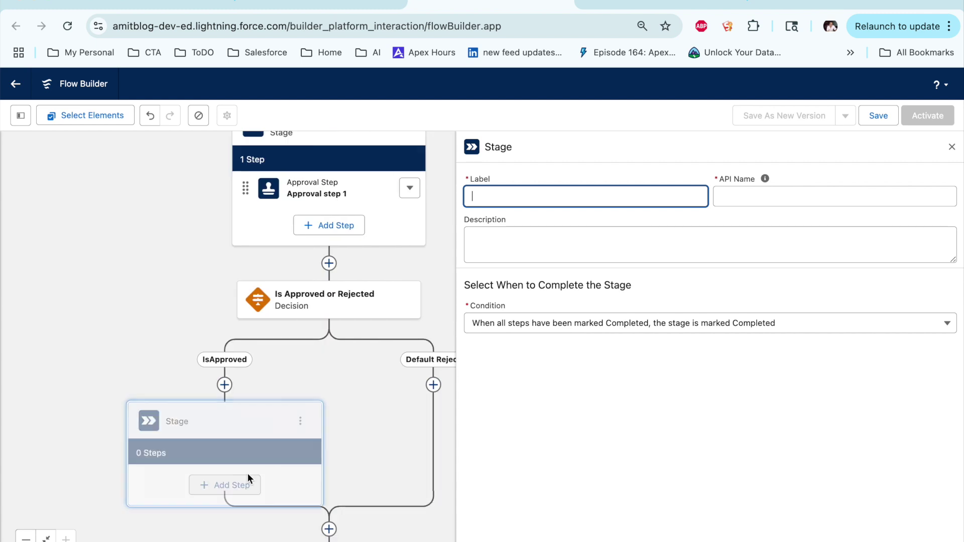
{"action": "type", "text": "Approval"}
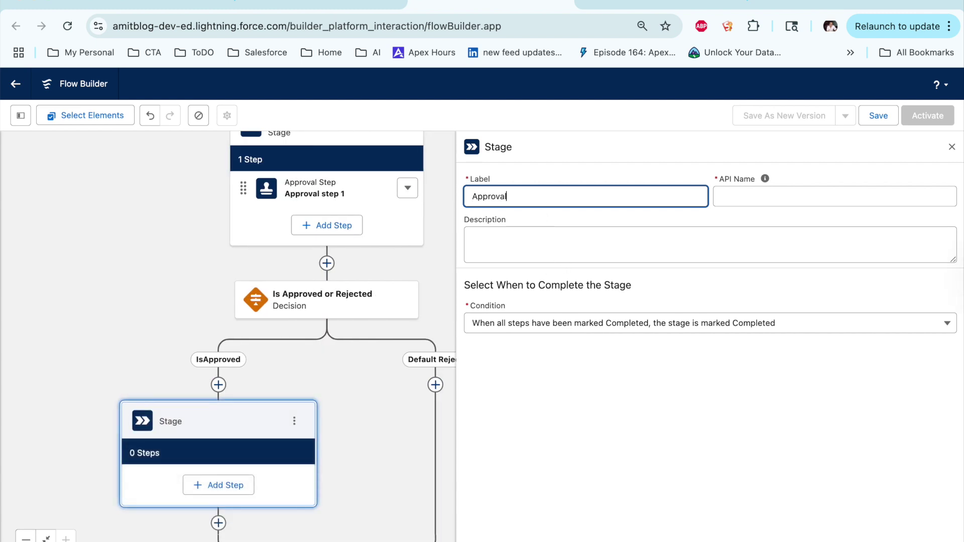
{"action": "type", "text": "Stage"}
{"action": "key", "text": "Tab"}
{"action": "left_click", "coordinate": [731, 252]}
{"action": "left_click", "coordinate": [592, 401]}
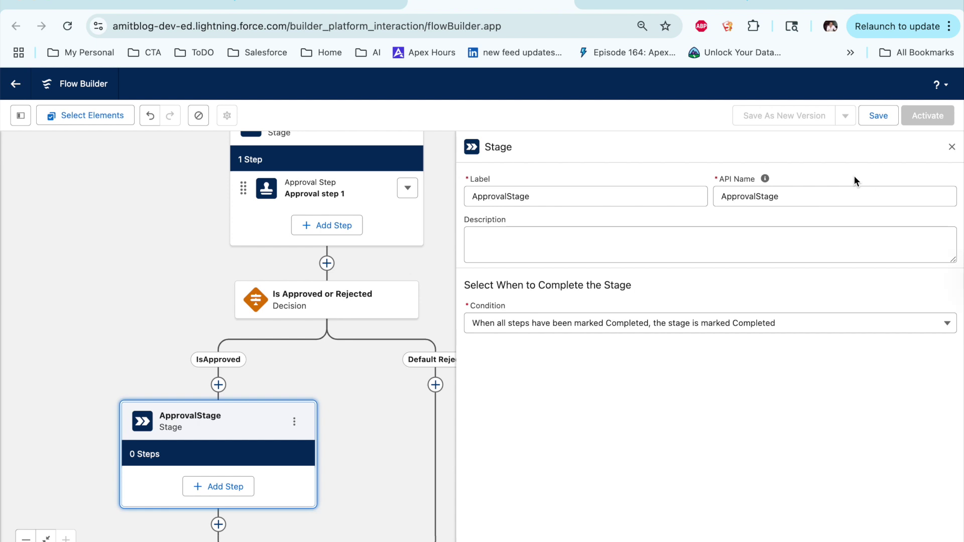
{"action": "left_click", "coordinate": [952, 147]}
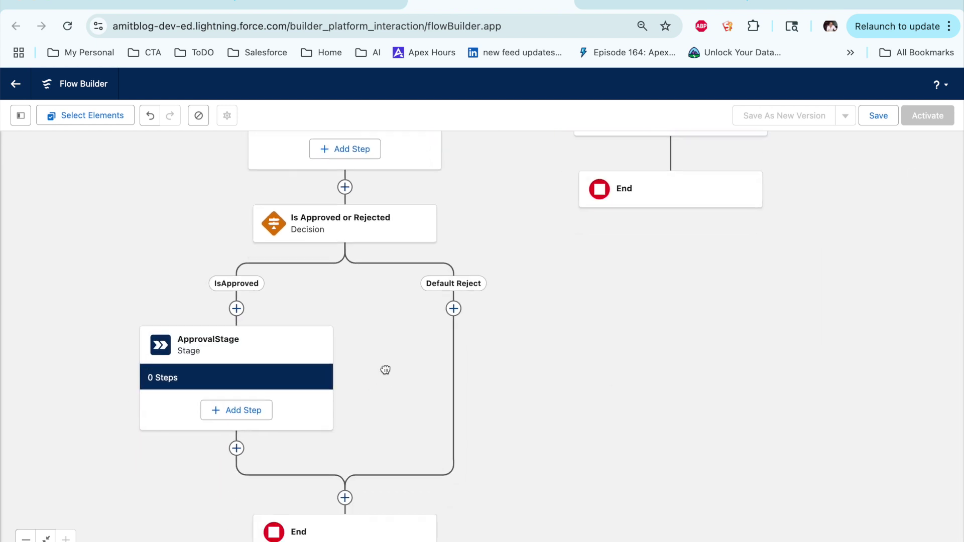
Add a background step to ApprovalStage with the label and API name "UpdateApprovalStatus"
{"action": "left_click", "coordinate": [256, 381]}
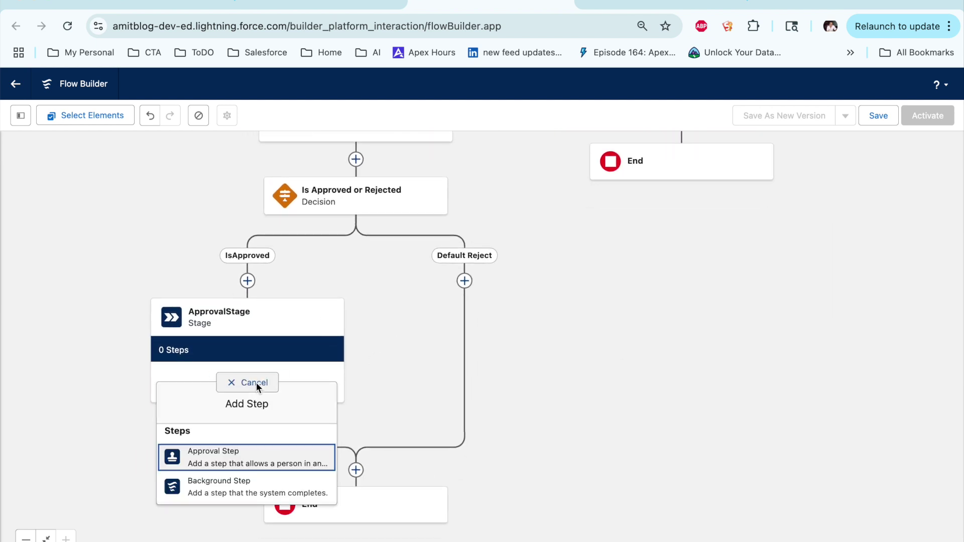
{"action": "left_click", "coordinate": [225, 492]}
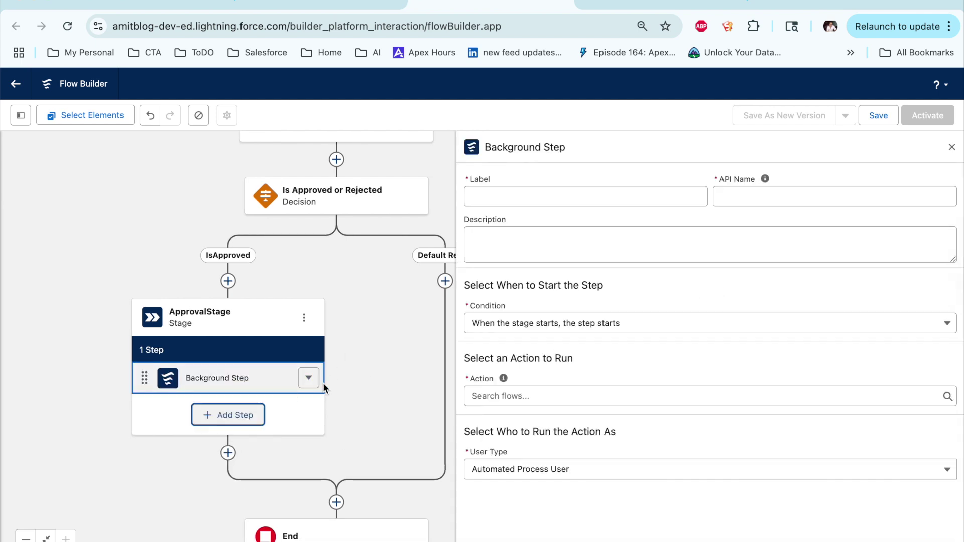
{"action": "left_click", "coordinate": [308, 378]}
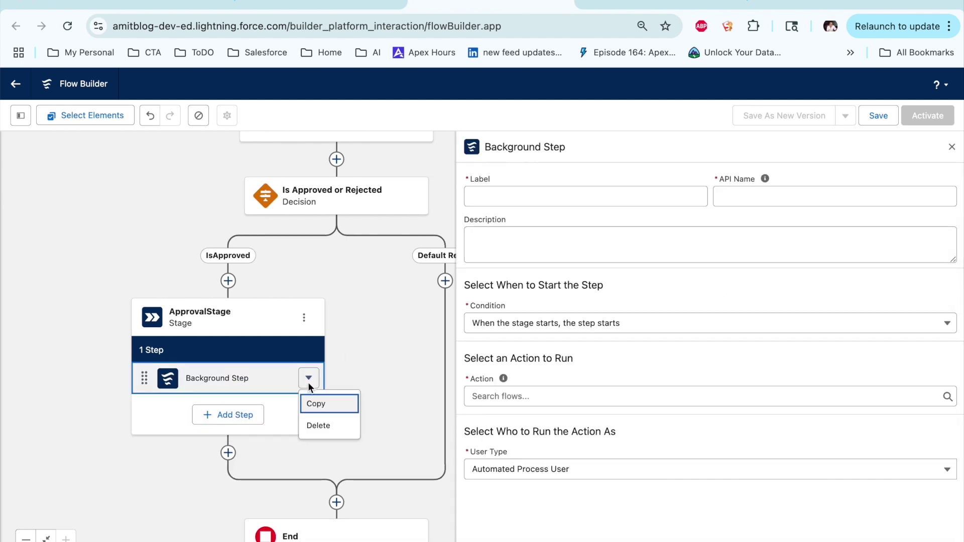
{"action": "left_click", "coordinate": [368, 366]}
{"action": "left_click", "coordinate": [487, 203]}
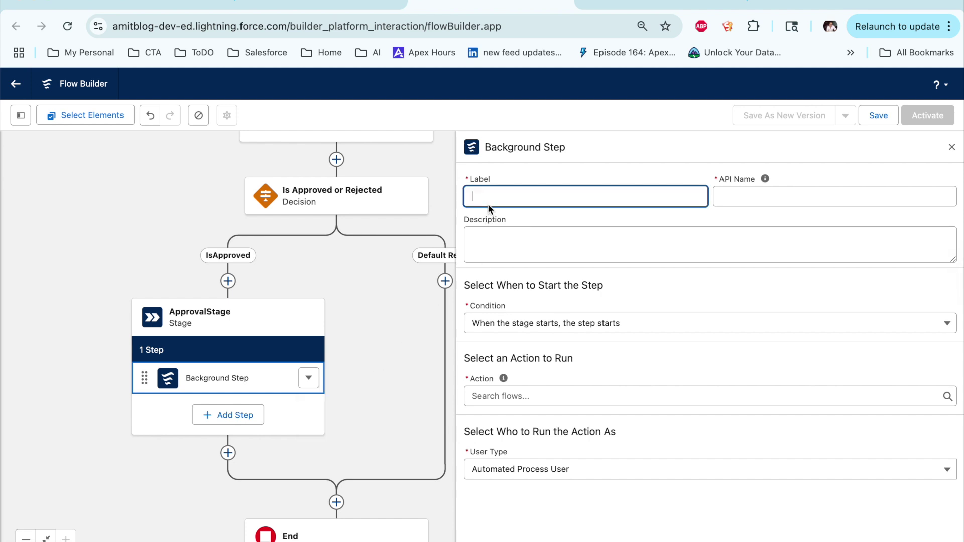
{"action": "type", "text": "UpdateApprovlalStatyus"}
{"action": "key", "text": "Tab"}
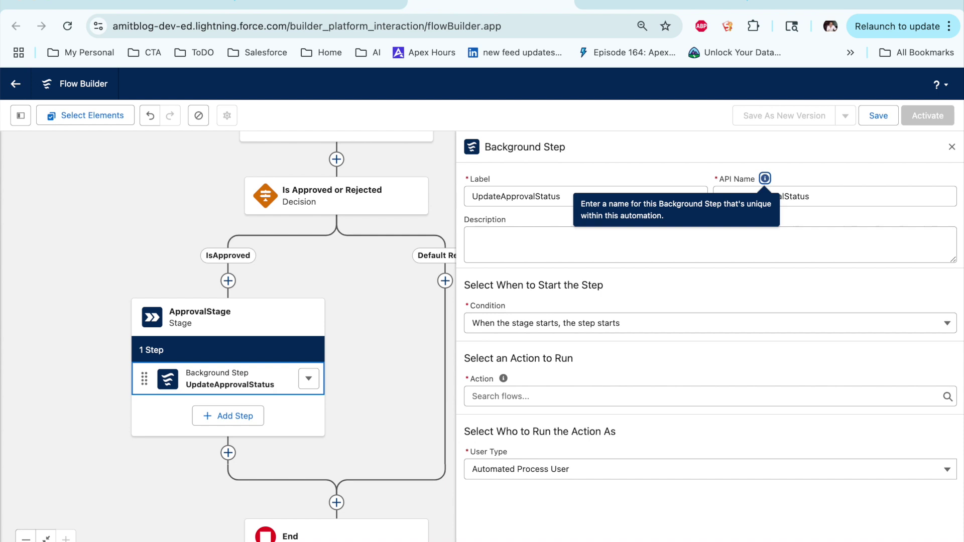
{"action": "left_click", "coordinate": [496, 314]}
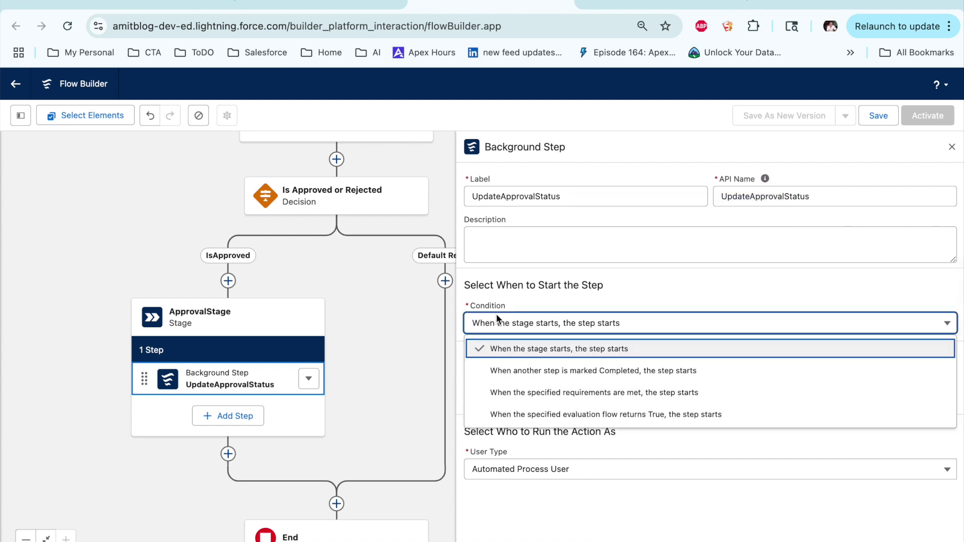
{"action": "left_click", "coordinate": [584, 314]}
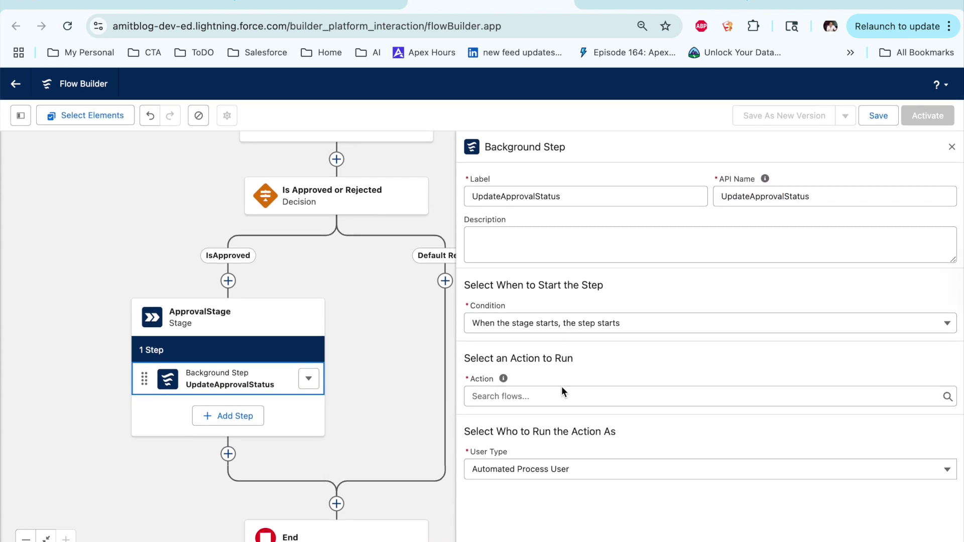
Choose the SetApprovalStatusAsApproved flow as the action the UpdateApprovalStatus step runs
{"action": "left_click", "coordinate": [561, 387]}
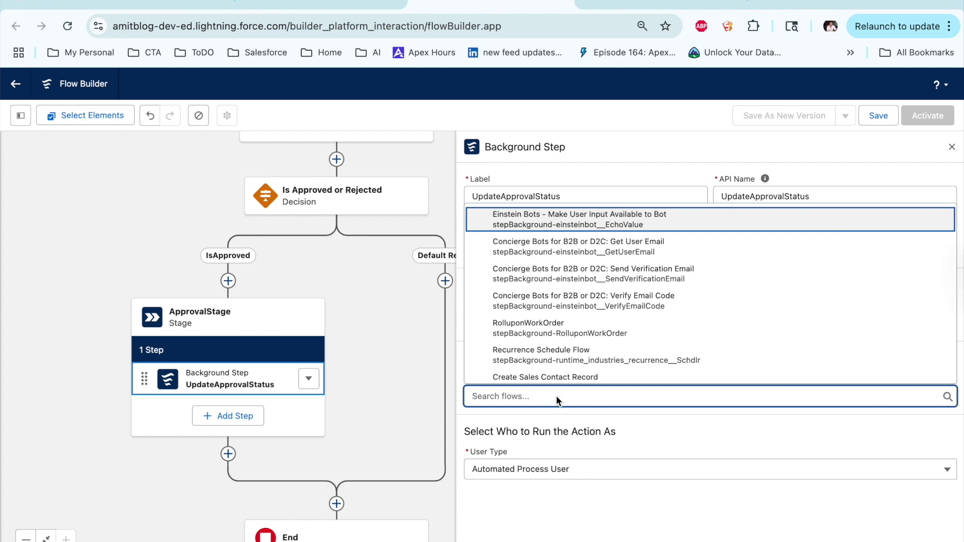
{"action": "type", "text": "Appro"}
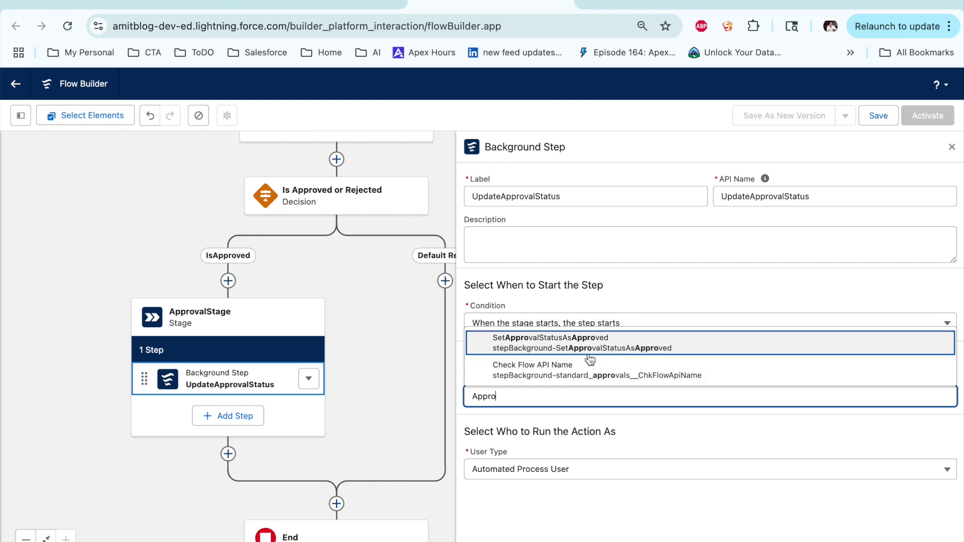
{"action": "left_click", "coordinate": [587, 351]}
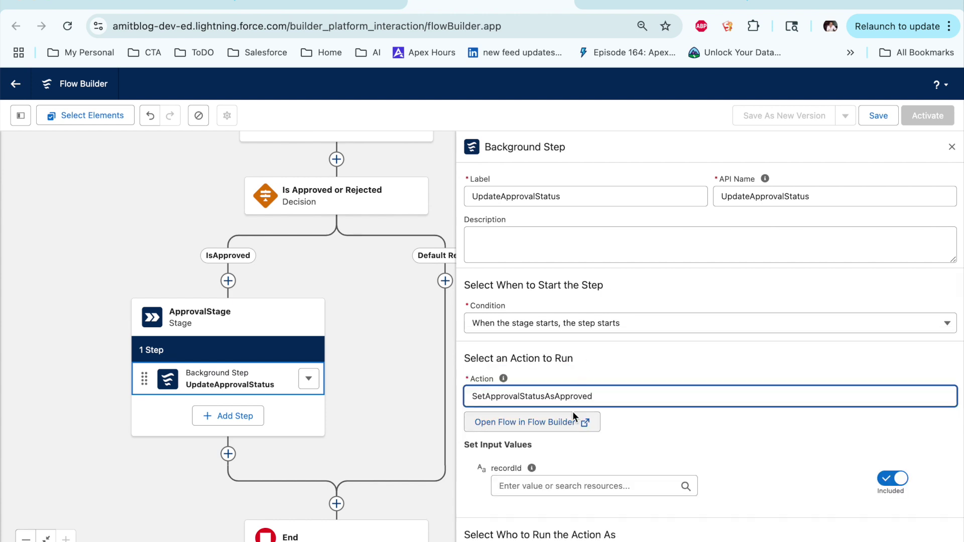
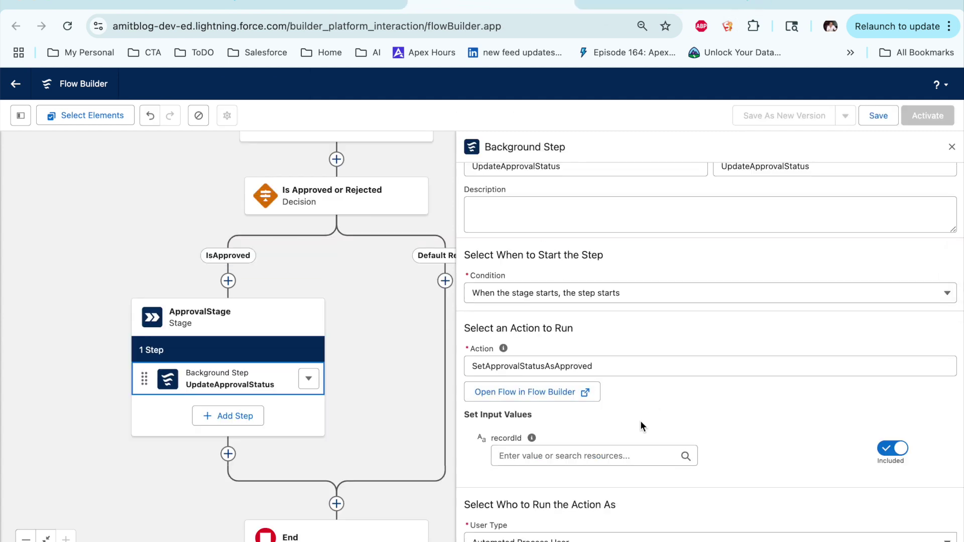
Set the recordId input of the UpdateApprovalStatus step's action to the Triggering Opportunity's Opportunity ID
{"action": "left_click", "coordinate": [607, 447]}
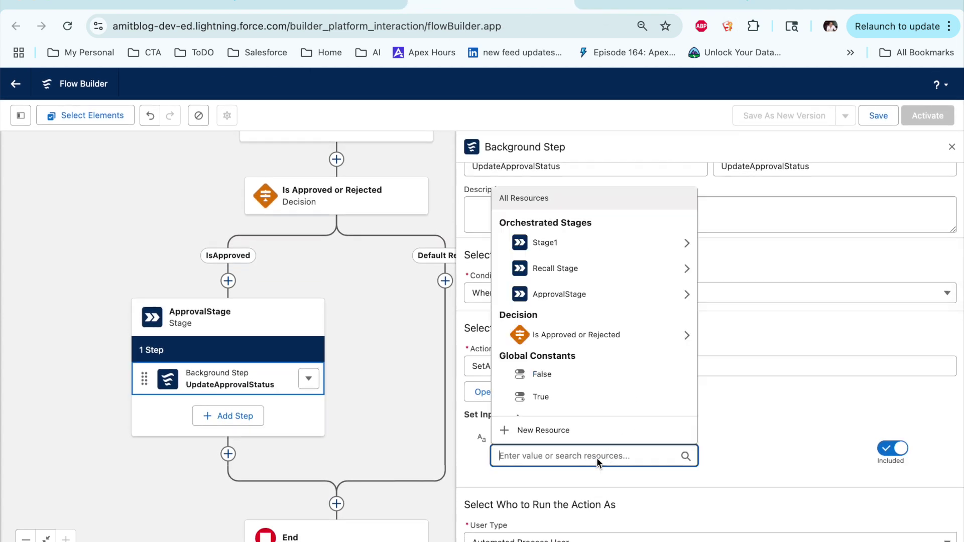
{"action": "type", "text": "Tr"}
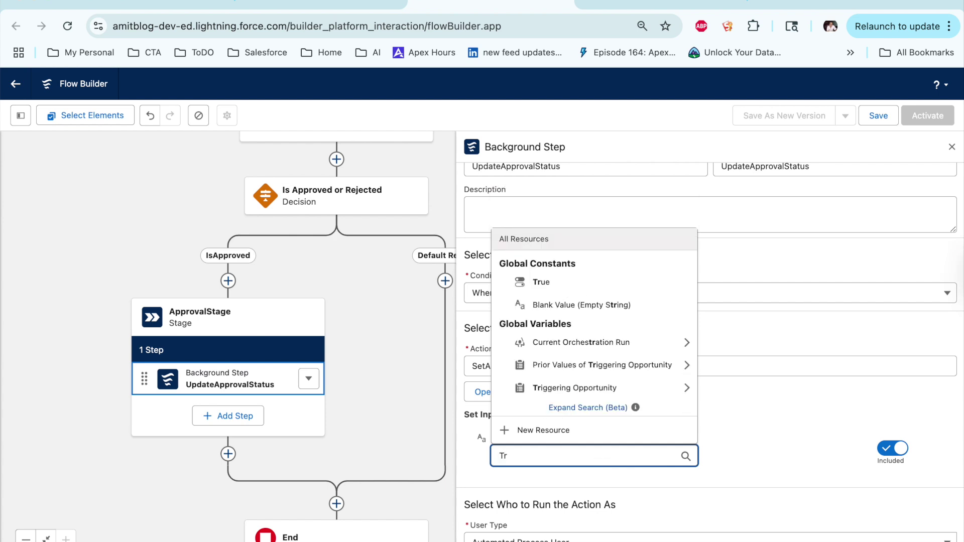
{"action": "left_click", "coordinate": [589, 394]}
{"action": "type", "text": "Id"}
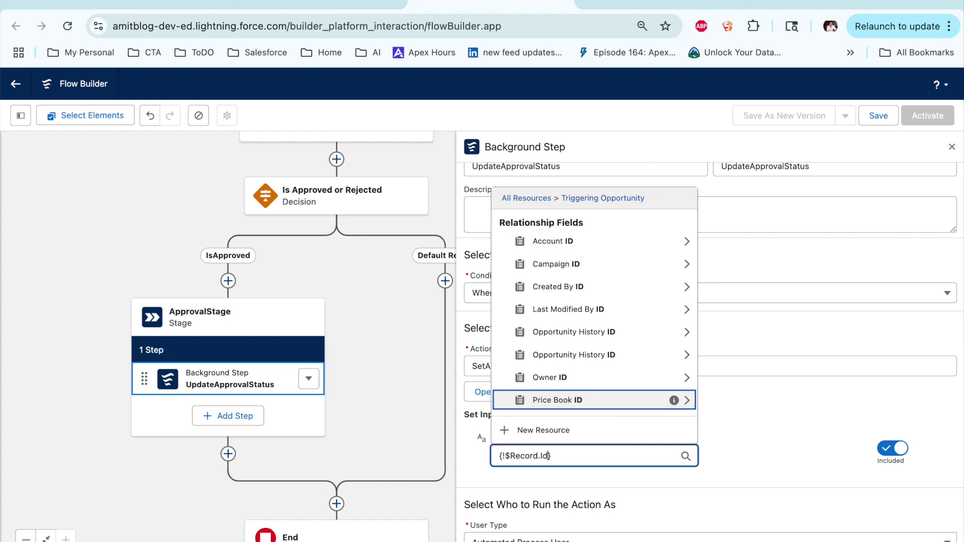
{"action": "scroll", "coordinate": [580, 397], "scroll_direction": "down", "scroll_amount": 10}
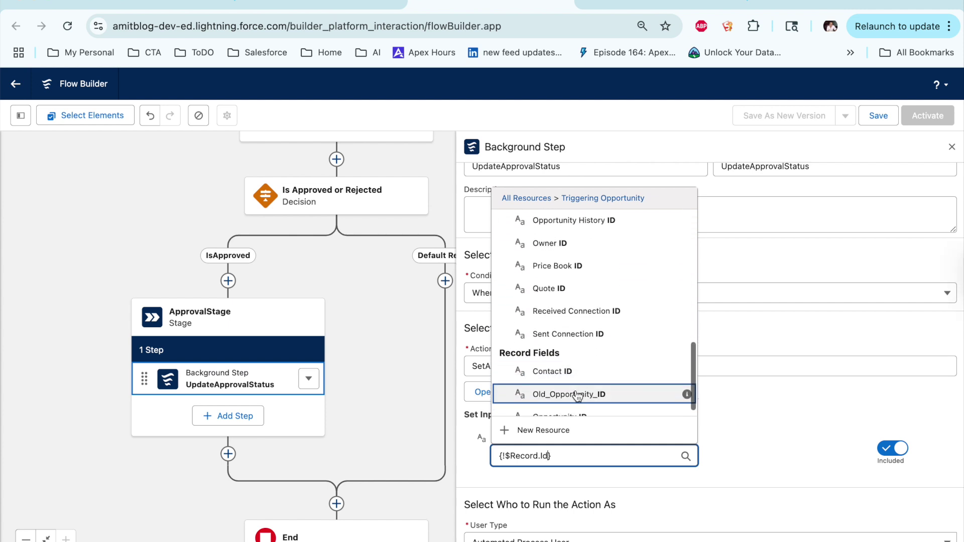
{"action": "scroll", "coordinate": [592, 396], "scroll_direction": "down", "scroll_amount": 1}
{"action": "left_click", "coordinate": [589, 404]}
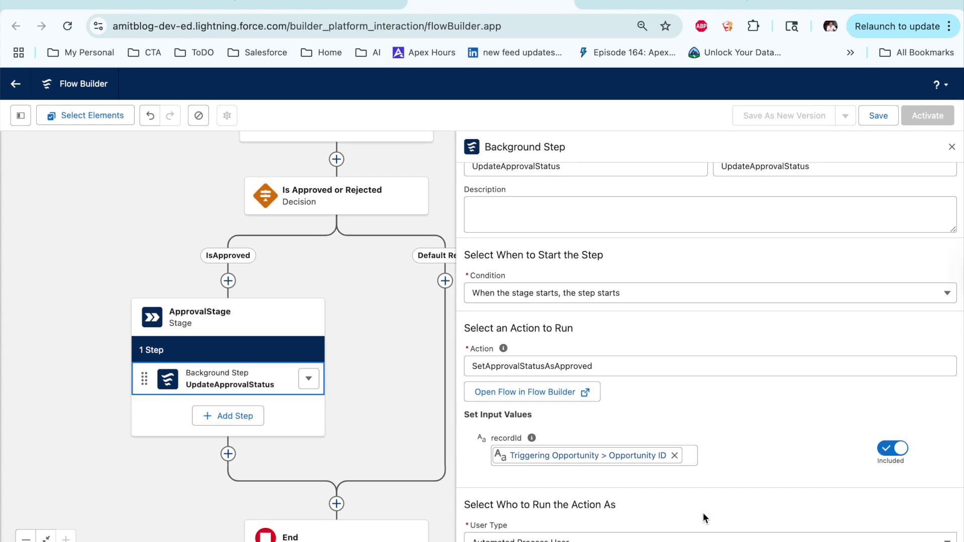
Set the UpdateApprovalStatus action to run as A Selected User and choose the administrator's own user record
{"action": "left_click", "coordinate": [673, 538]}
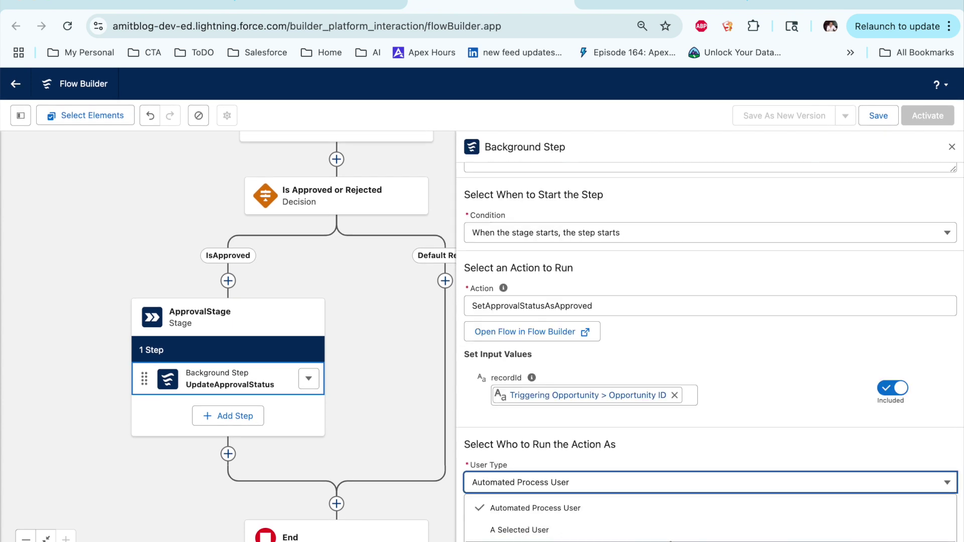
{"action": "left_click", "coordinate": [672, 535]}
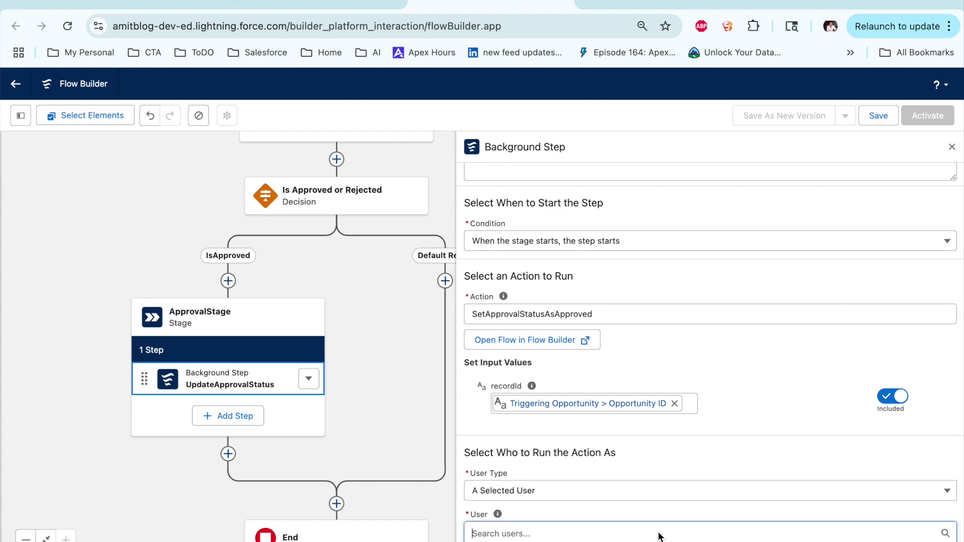
{"action": "left_click", "coordinate": [681, 491]}
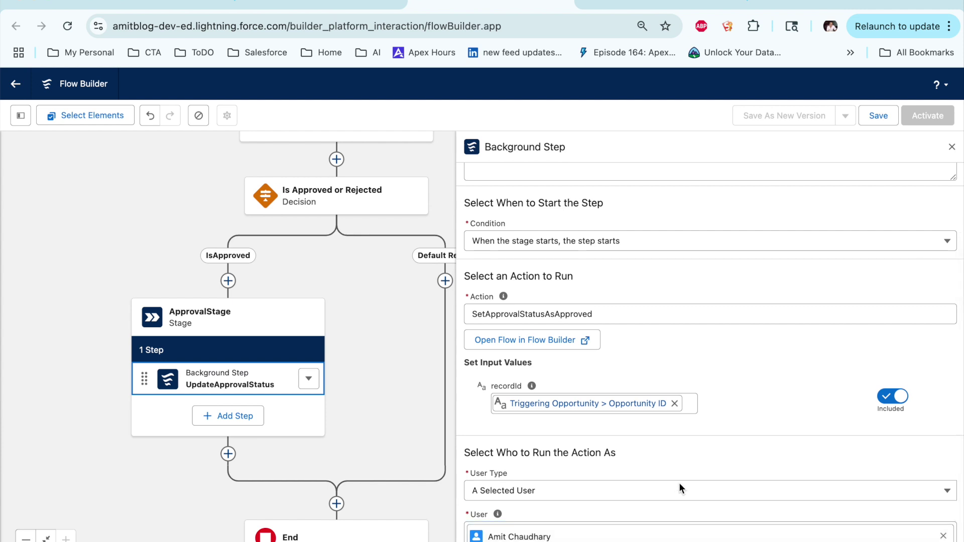
{"action": "scroll", "coordinate": [681, 490], "scroll_direction": "up", "scroll_amount": 2}
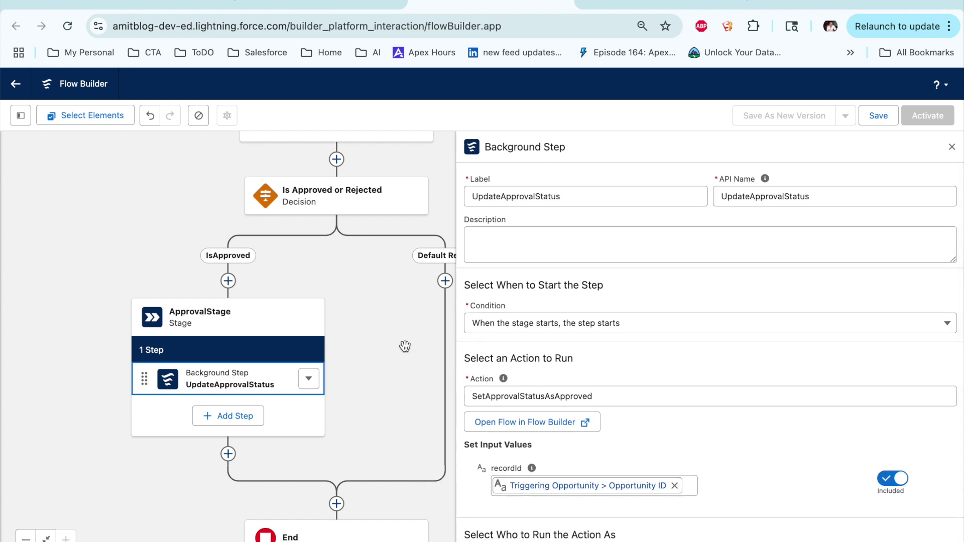
Add a stage on the Default Reject path with the label and API name "RejectedStage"
{"action": "left_click_drag", "start_coordinate": [432, 276], "coordinate": [351, 261]}
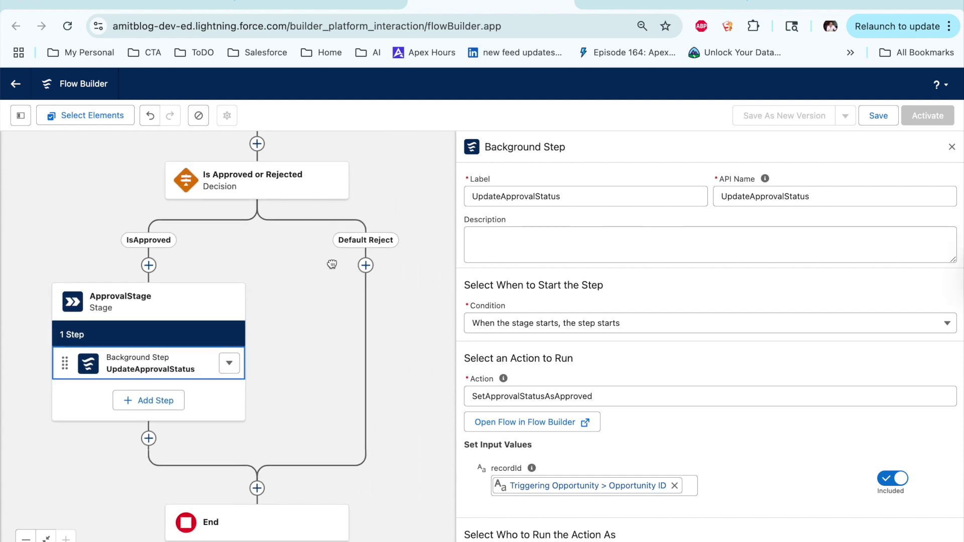
{"action": "left_click", "coordinate": [362, 266]}
{"action": "left_click", "coordinate": [321, 359]}
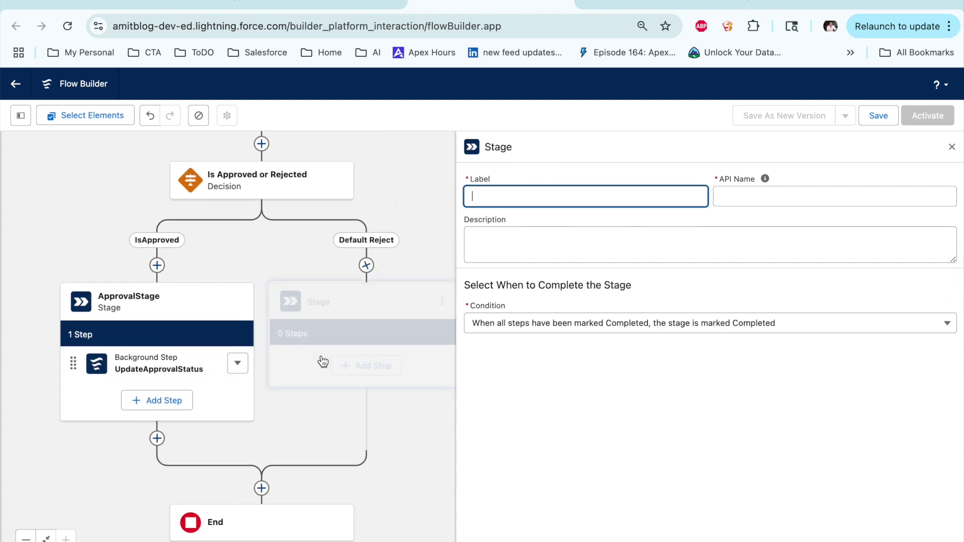
{"action": "type", "text": "RejectedStage"}
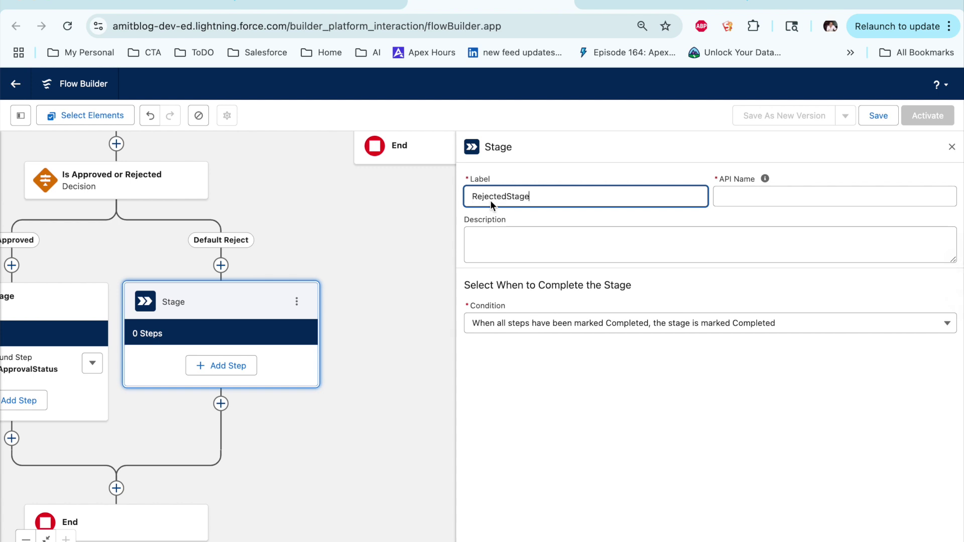
{"action": "left_click", "coordinate": [613, 222]}
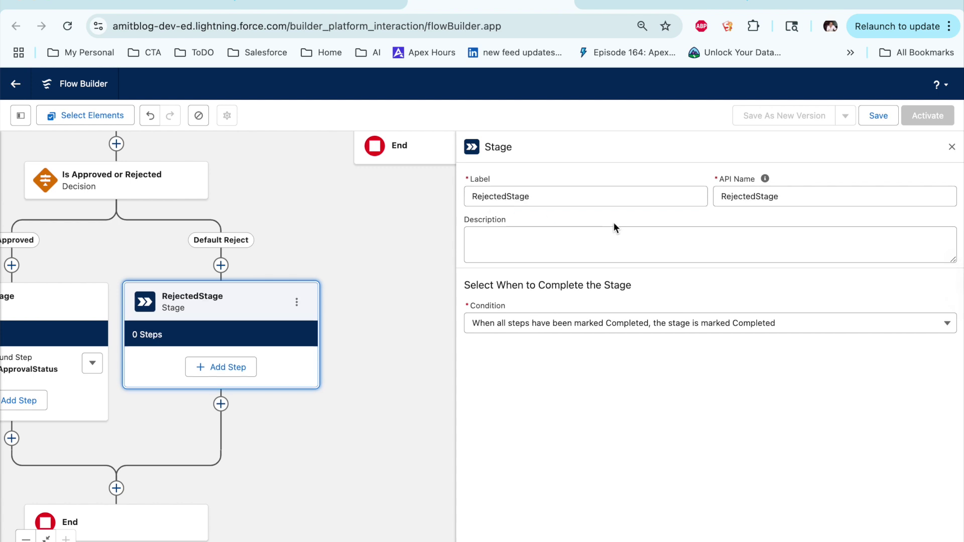
Add a background step to RejectedStage with the label and API name "UpdatedApprovalStatusAsRejected"
{"action": "left_click", "coordinate": [245, 368]}
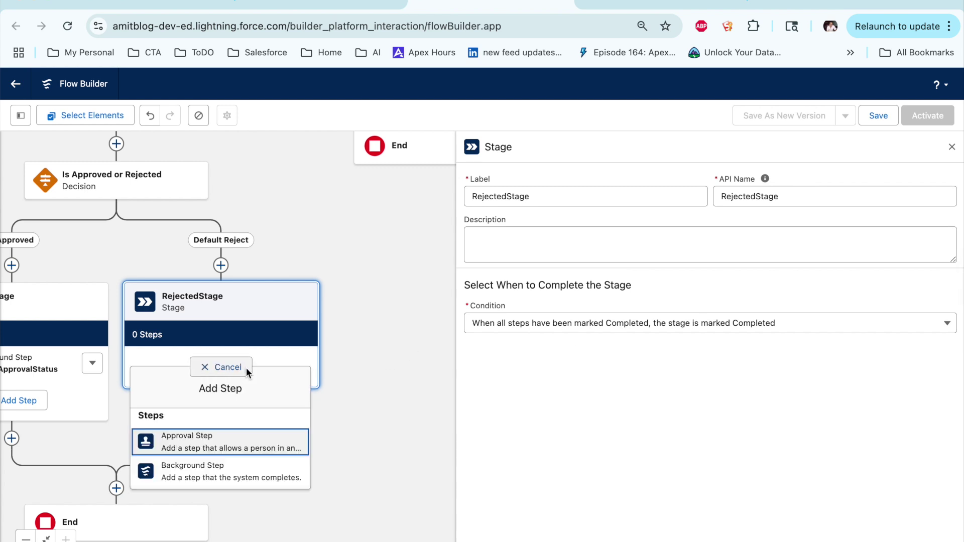
{"action": "left_click", "coordinate": [201, 467]}
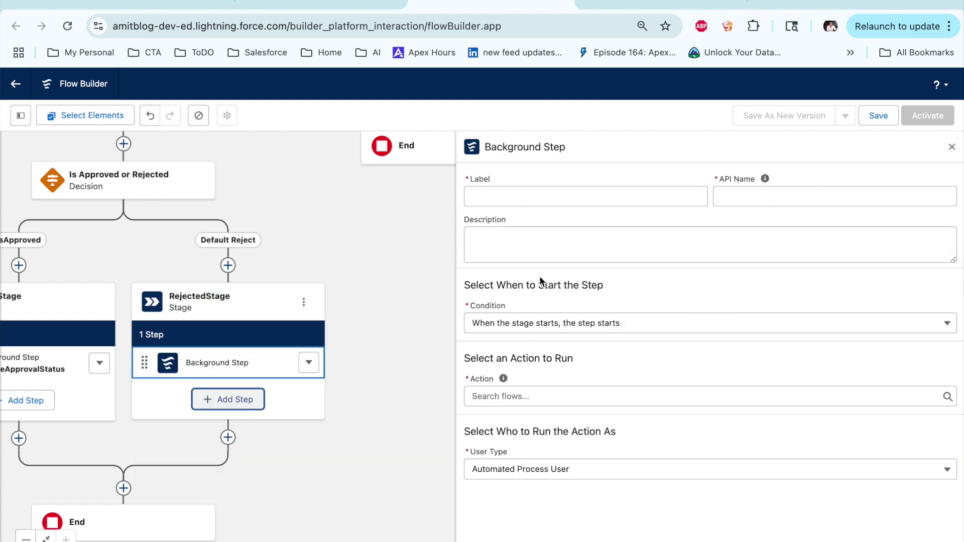
{"action": "left_click", "coordinate": [528, 200]}
{"action": "type", "text": "Updated"}
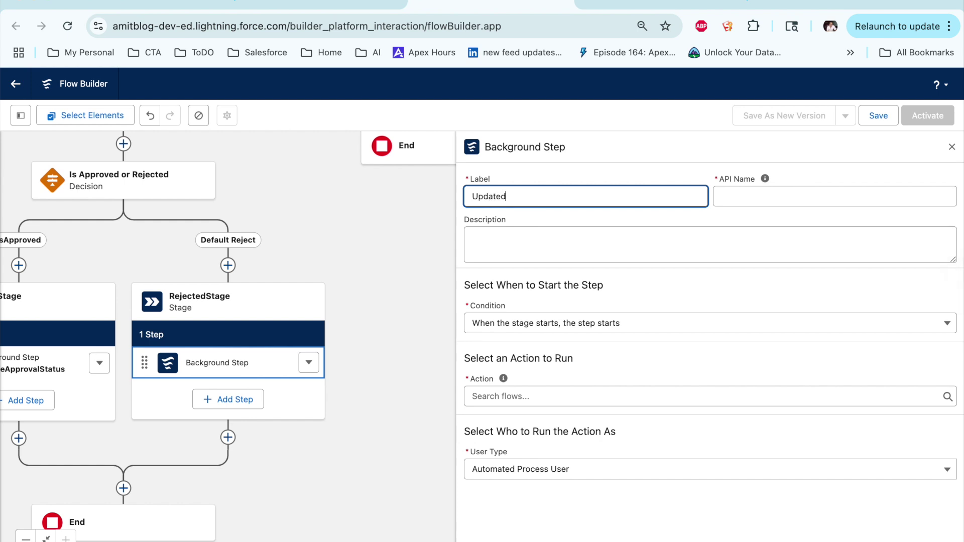
{"action": "type", "text": "AprovalStatusAsRejected"}
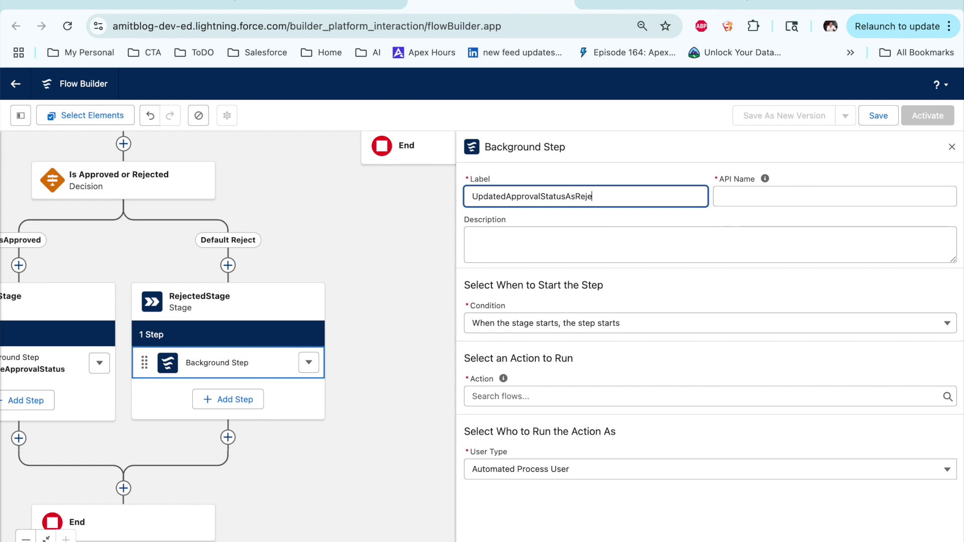
{"action": "key", "text": "Tab"}
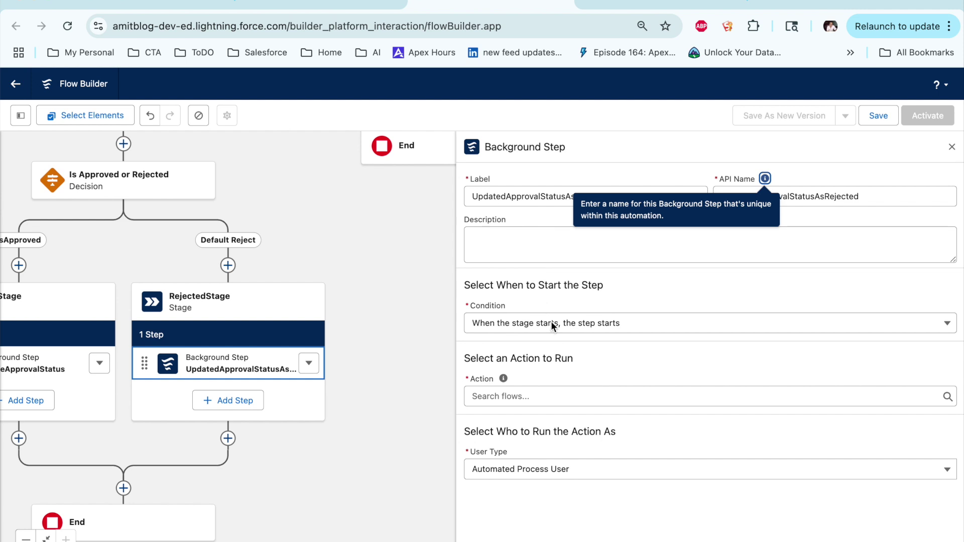
Choose the SetStatusAsRejected flow as the action the UpdatedApprovalStatusAsRejected step runs
{"action": "left_click", "coordinate": [541, 396]}
{"action": "type", "text": "Reject"}
{"action": "left_click", "coordinate": [554, 368]}
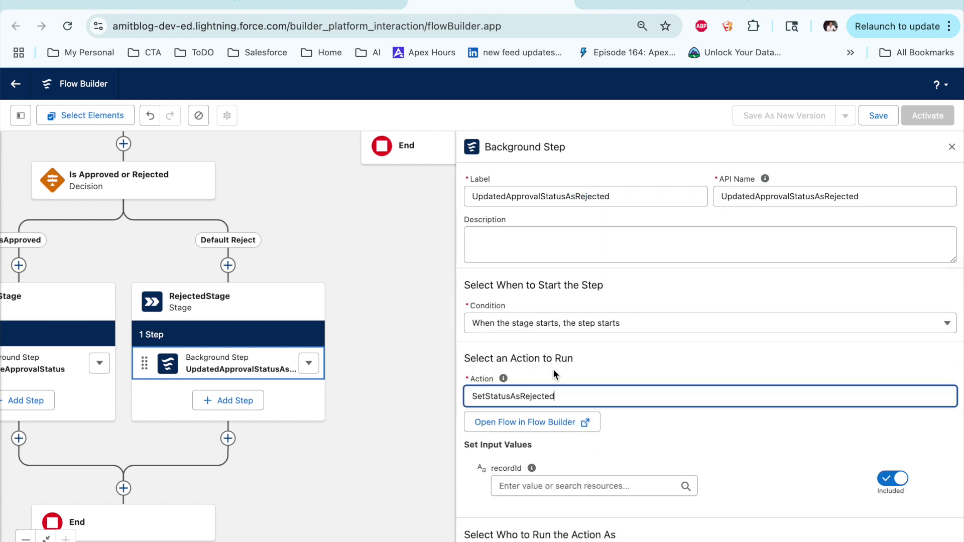
Open the SetStatusAsRejected flow and inspect the filter and field values of its "rejected" Update Records element
{"action": "scroll", "coordinate": [573, 372], "scroll_direction": "down", "scroll_amount": 1}
{"action": "left_click", "coordinate": [573, 397]}
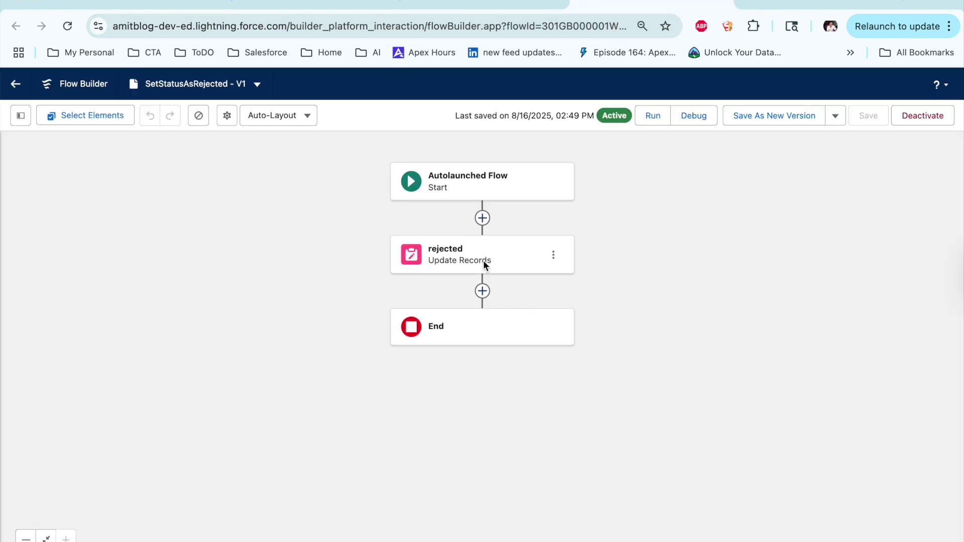
{"action": "left_click", "coordinate": [483, 260]}
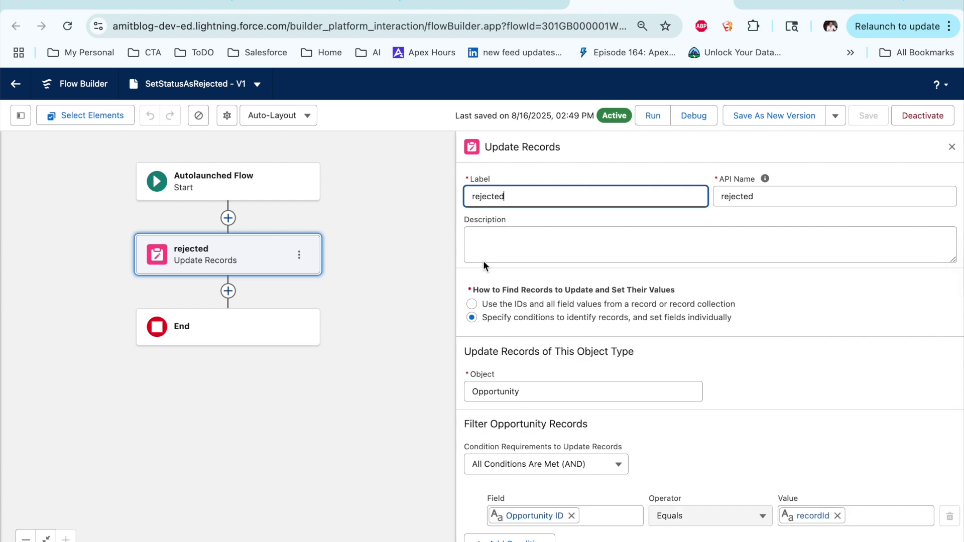
{"action": "scroll", "coordinate": [753, 484], "scroll_direction": "down", "scroll_amount": 3}
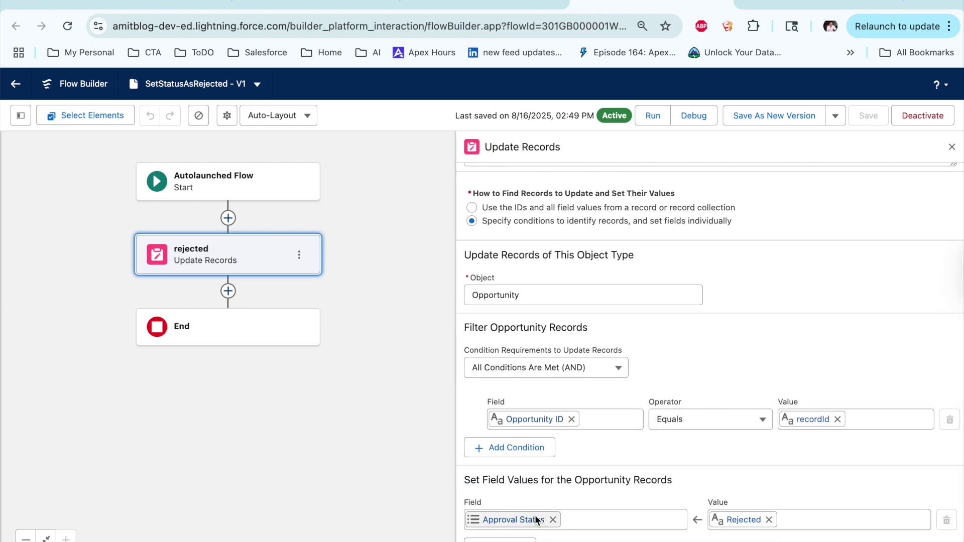
{"action": "left_click", "coordinate": [719, 5]}
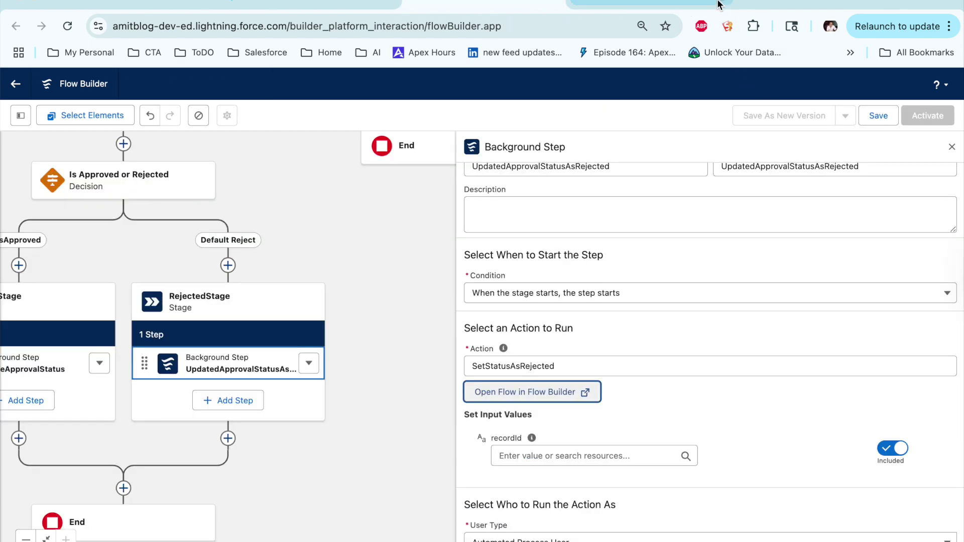
Close the background step's configuration, keep the unsaved ApprovalProcessDemo flow open, and return to the new approval process
{"action": "left_click", "coordinate": [951, 148]}
{"action": "left_click", "coordinate": [741, 6]}
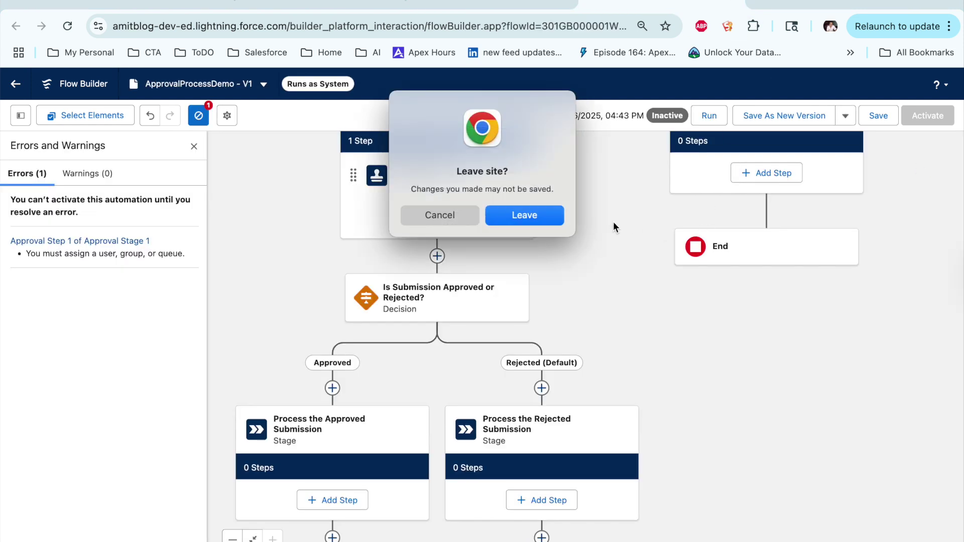
{"action": "left_click", "coordinate": [440, 215]}
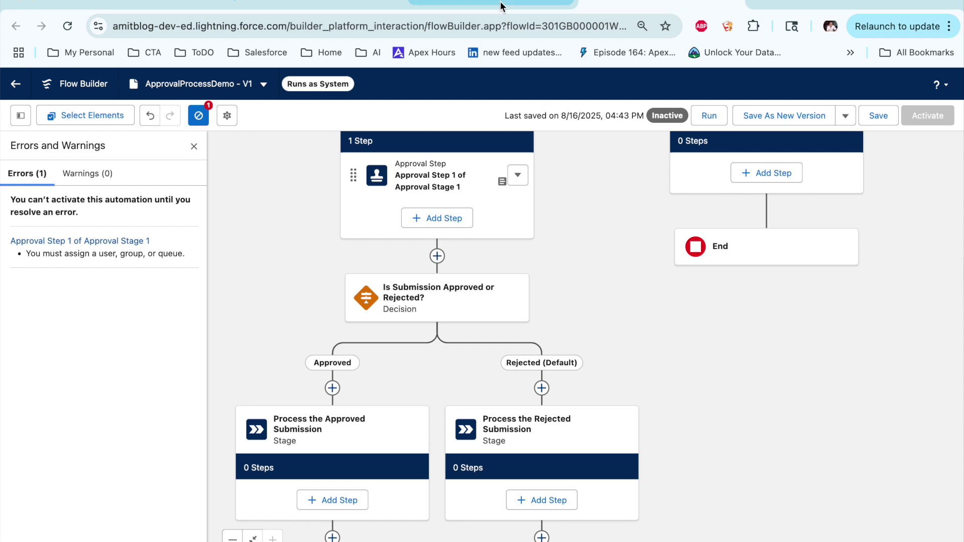
{"action": "left_click", "coordinate": [502, 6]}
Review the start element's object, trigger and entry conditions, and close its configuration
{"action": "left_click_drag", "start_coordinate": [536, 321], "coordinate": [663, 307]}
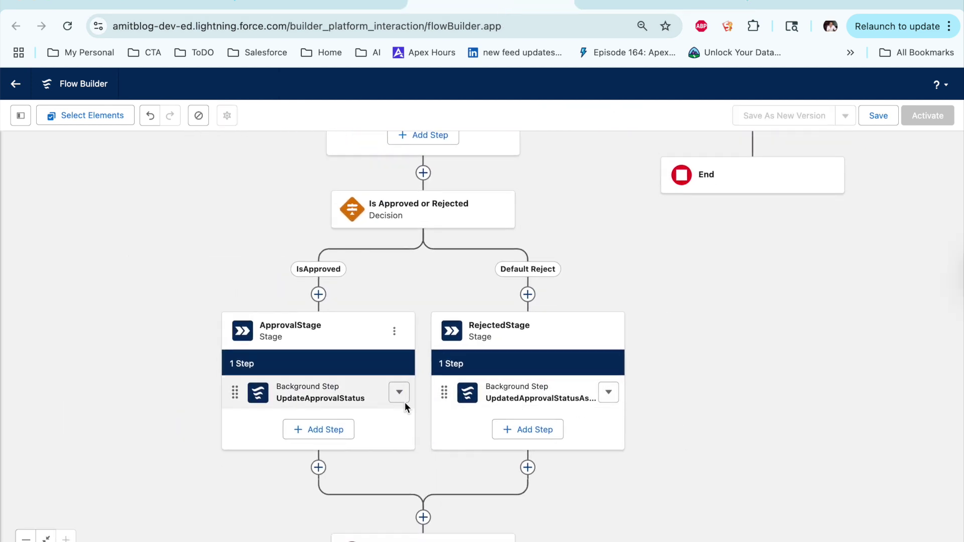
{"action": "scroll", "coordinate": [695, 350], "scroll_direction": "up", "scroll_amount": 3}
{"action": "left_click_drag", "start_coordinate": [581, 279], "coordinate": [475, 519]}
{"action": "left_click", "coordinate": [451, 213]}
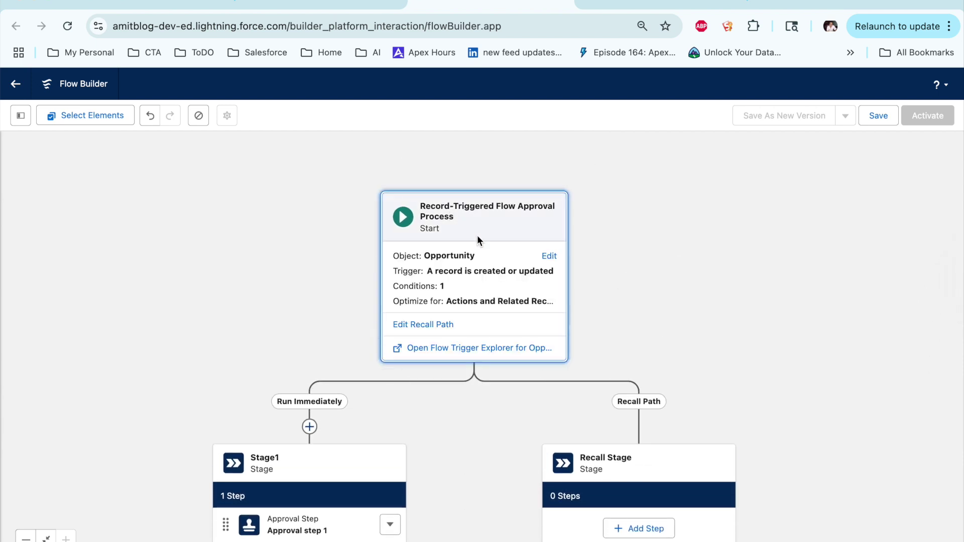
{"action": "left_click", "coordinate": [476, 272]}
{"action": "scroll", "coordinate": [610, 295], "scroll_direction": "down", "scroll_amount": 1}
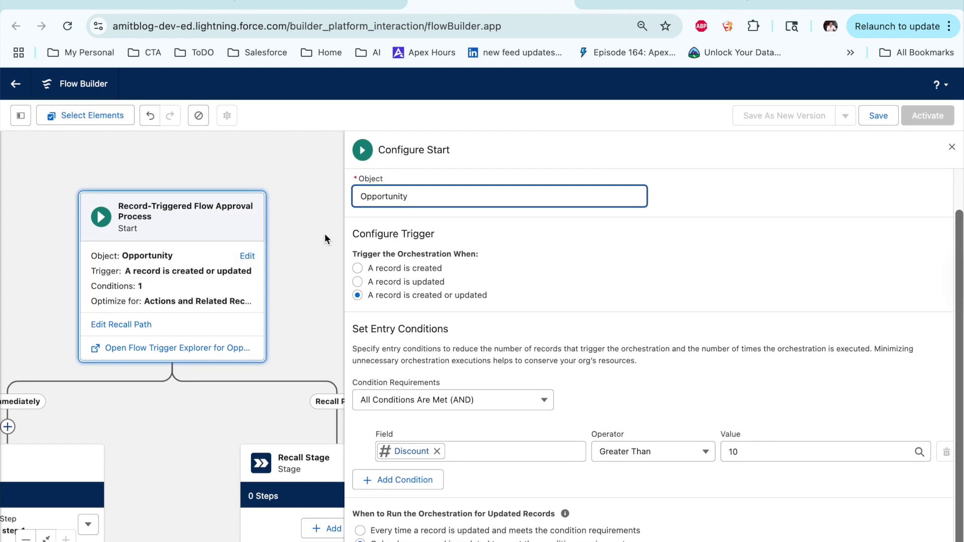
{"action": "left_click", "coordinate": [951, 147]}
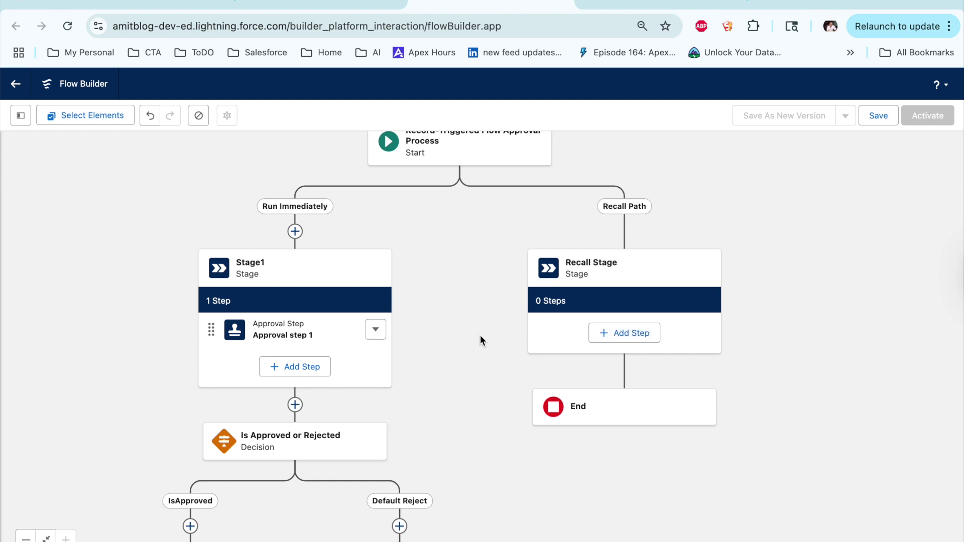
Review the approver, record and locking settings of Approval step 1 in Stage1, and close its configuration
{"action": "scroll", "coordinate": [480, 335], "scroll_direction": "left", "scroll_amount": 3}
{"action": "scroll", "coordinate": [480, 336], "scroll_direction": "down", "scroll_amount": 2}
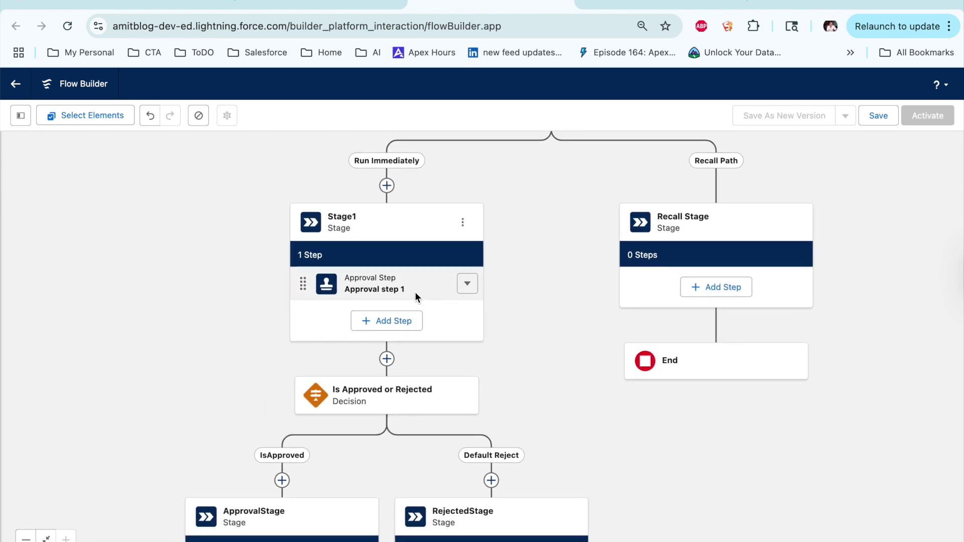
{"action": "left_click", "coordinate": [415, 291]}
{"action": "scroll", "coordinate": [668, 389], "scroll_direction": "down", "scroll_amount": 5}
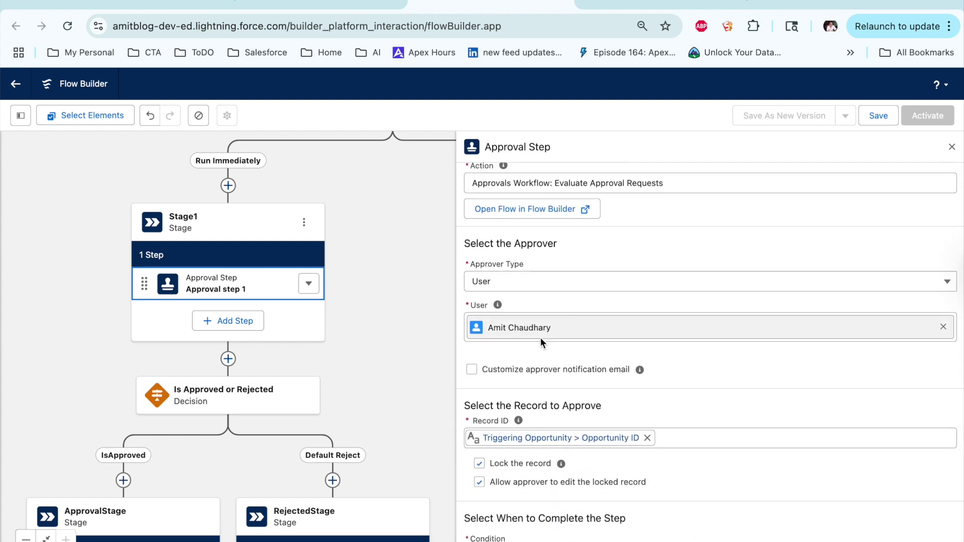
{"action": "scroll", "coordinate": [578, 361], "scroll_direction": "down", "scroll_amount": 1}
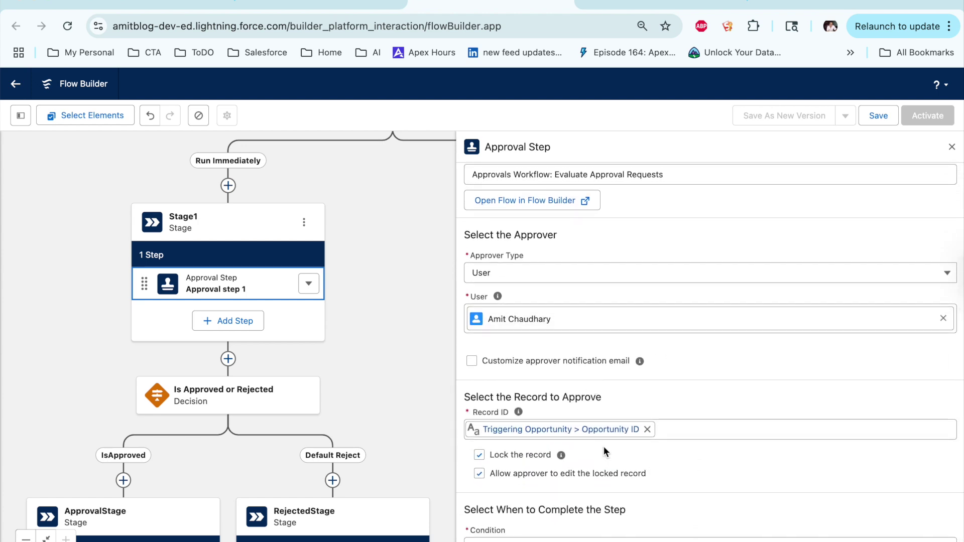
{"action": "left_click", "coordinate": [951, 147]}
Review the outcomes of the Is Approved or Rejected decision, close its configuration, and look over both outcome paths
{"action": "scroll", "coordinate": [432, 308], "scroll_direction": "down", "scroll_amount": 3}
{"action": "left_click", "coordinate": [347, 270]}
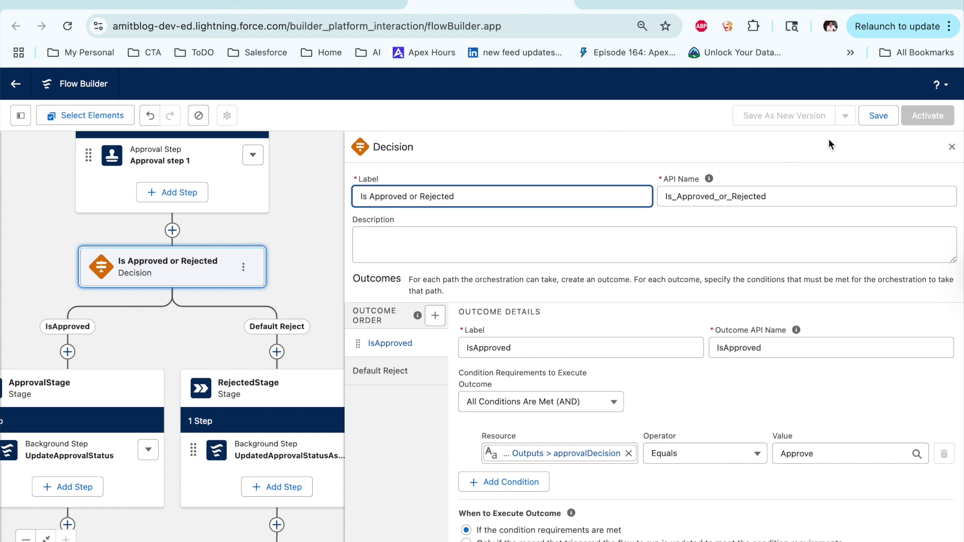
{"action": "left_click", "coordinate": [943, 148]}
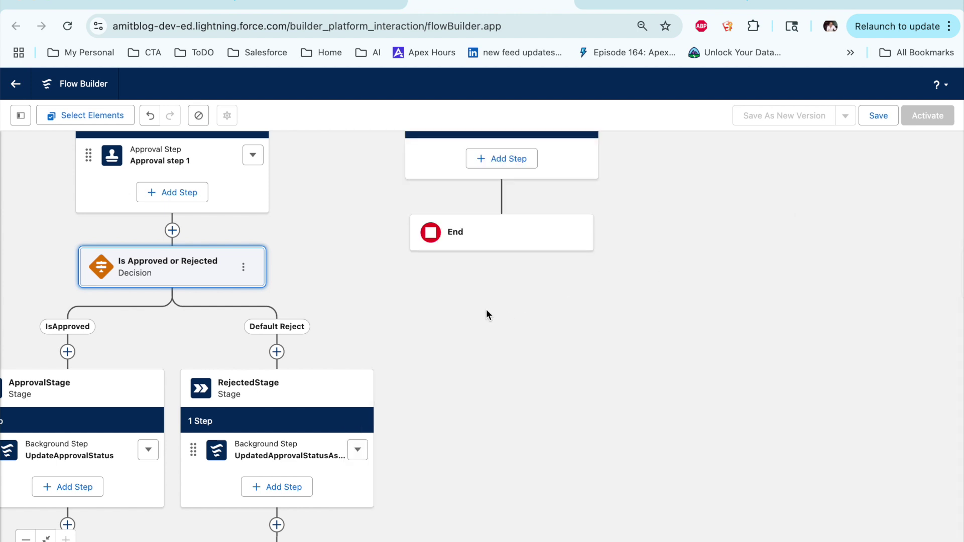
{"action": "mouse_move", "coordinate": [473, 446]}
{"action": "left_mouse_down"}
{"action": "mouse_move", "coordinate": [474, 421]}
{"action": "mouse_move", "coordinate": [471, 437]}
{"action": "left_mouse_up"}
{"action": "left_click_drag", "start_coordinate": [647, 430], "coordinate": [631, 476]}
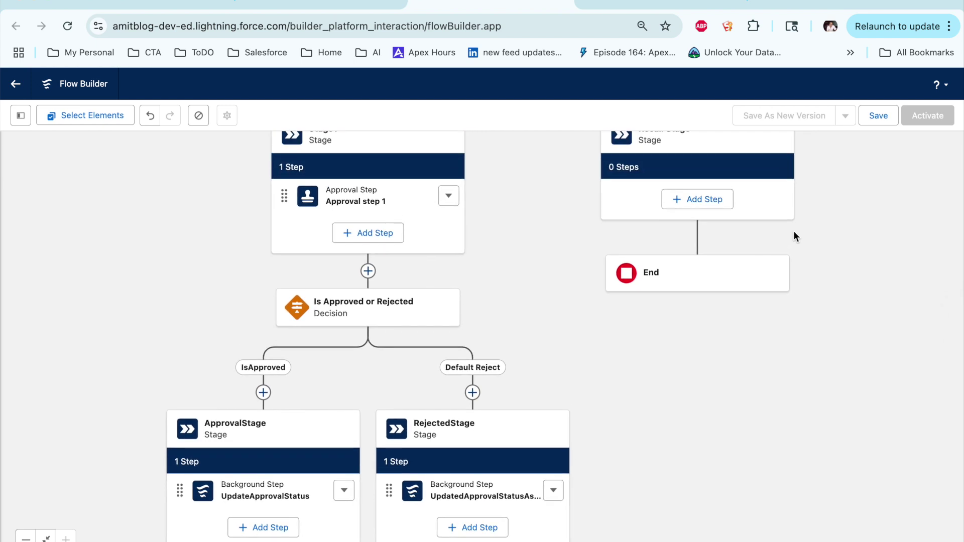
Save the flow approval process with the label FlowApprovalProcess and an auto-filled API name, and activate it
{"action": "left_click", "coordinate": [877, 116]}
{"action": "left_click", "coordinate": [432, 279]}
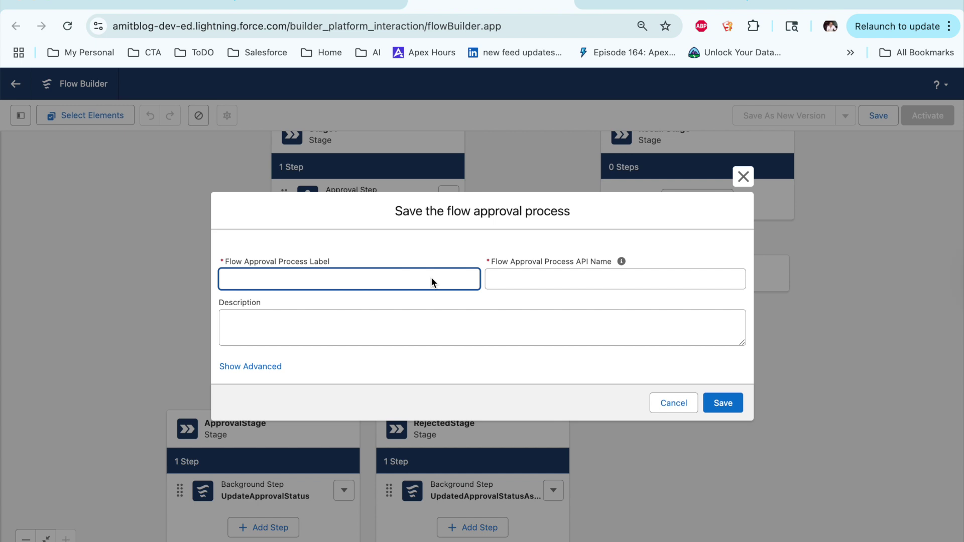
{"action": "type", "text": "FlowApprovalProcess"}
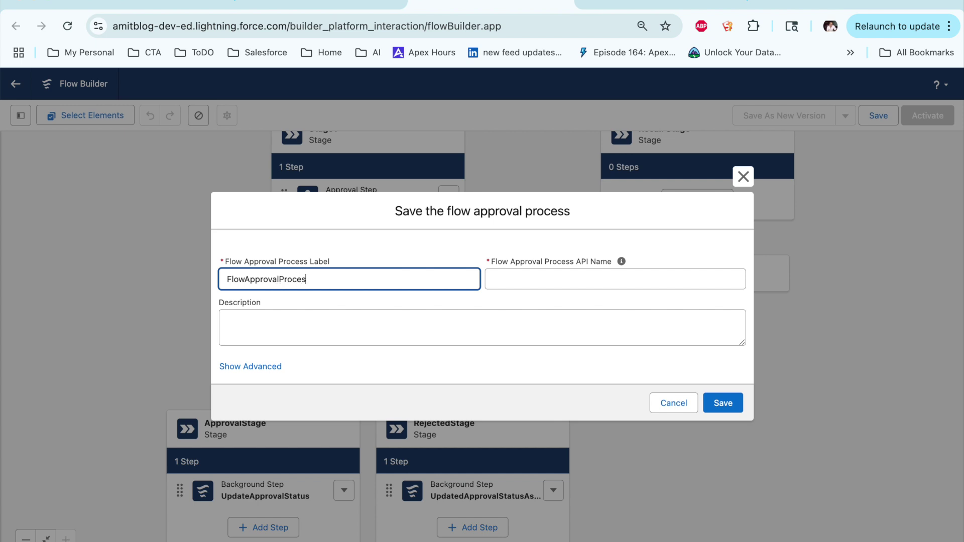
{"action": "key", "text": "Tab"}
{"action": "left_click", "coordinate": [364, 334]}
{"action": "left_click", "coordinate": [735, 401]}
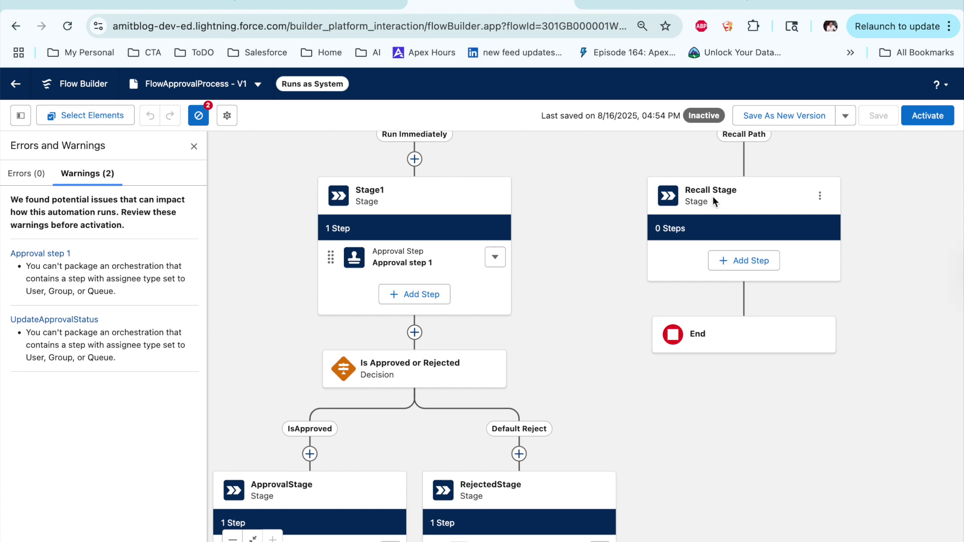
{"action": "left_click", "coordinate": [911, 119]}
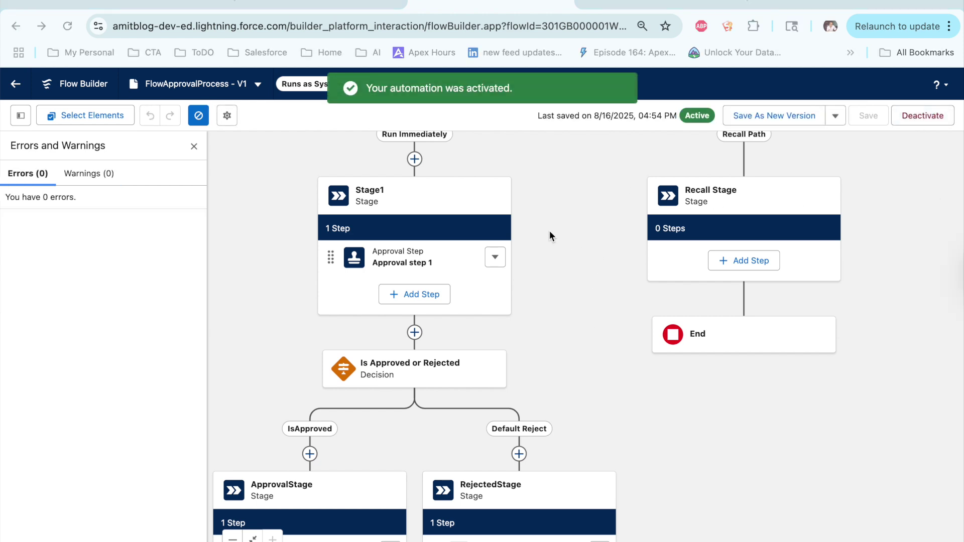
Leave the flow builder for the Salesforce Setup page and launch the Sales app from there
{"action": "left_click", "coordinate": [304, 8]}
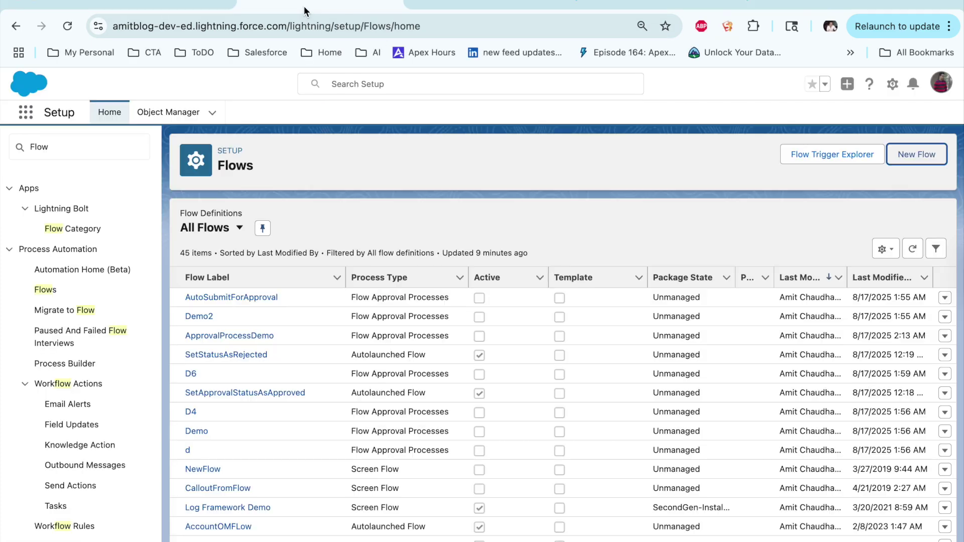
{"action": "left_click", "coordinate": [93, 149]}
{"action": "type", "text": "O"}
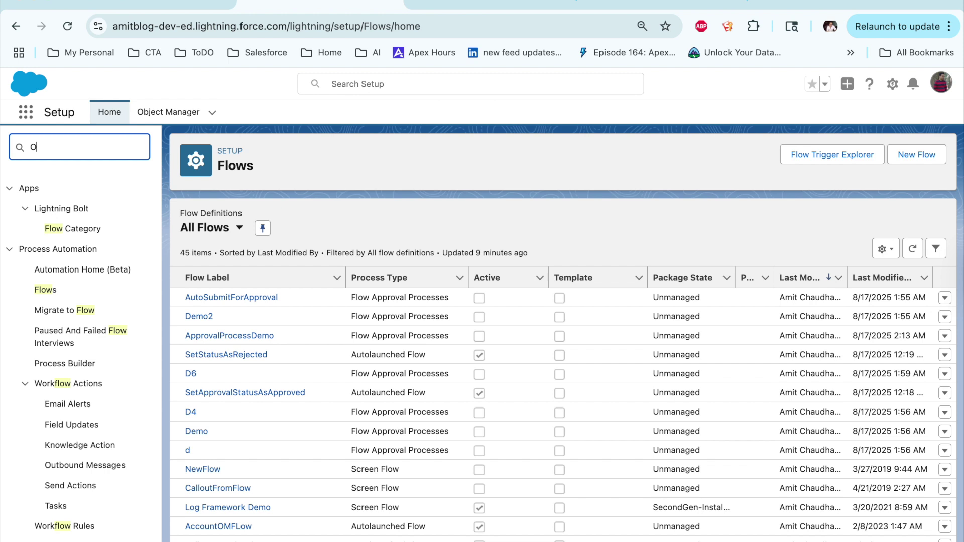
{"action": "left_click", "coordinate": [26, 112]}
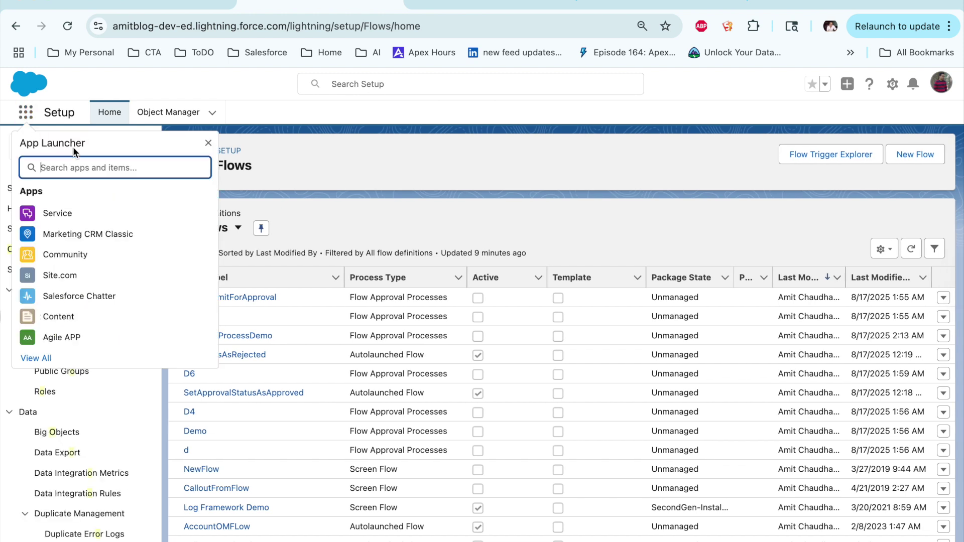
{"action": "type", "text": "Sales"}
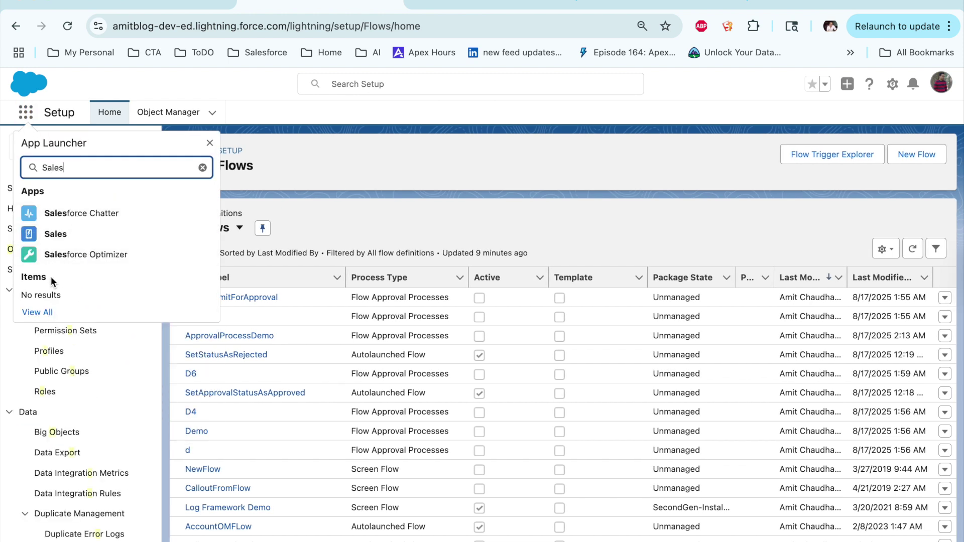
{"action": "left_click", "coordinate": [55, 234]}
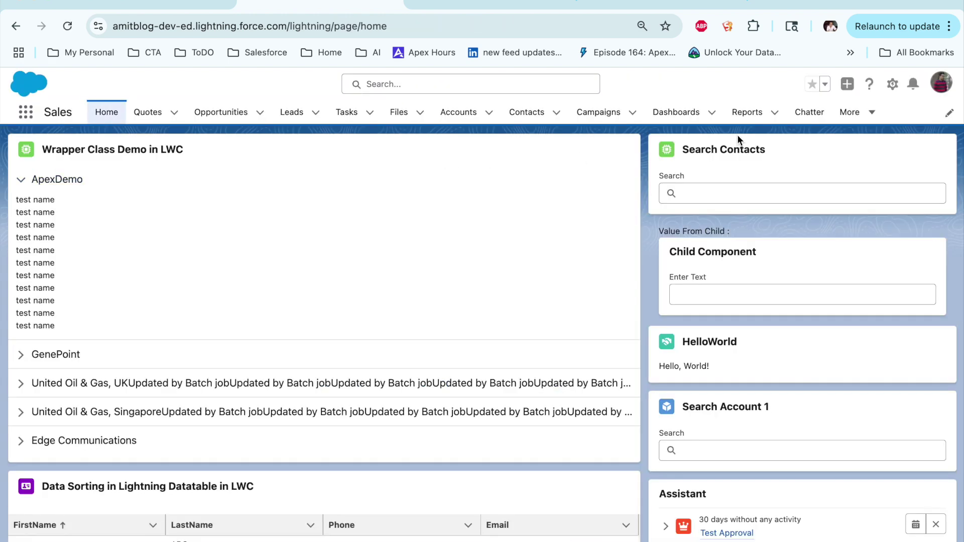
Open the Final opportunity from the recently viewed opportunities and open its record page for layout editing
{"action": "left_click", "coordinate": [239, 113]}
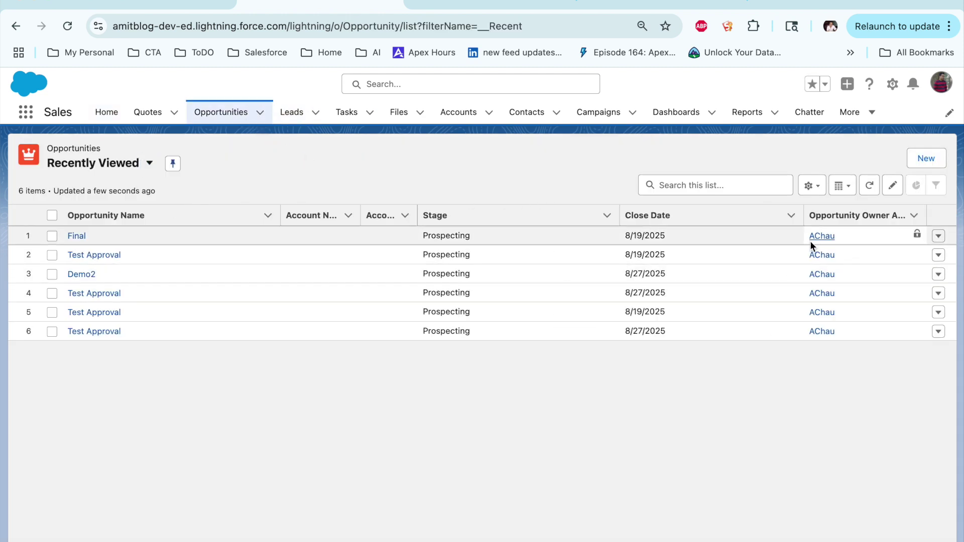
{"action": "left_click", "coordinate": [77, 235]}
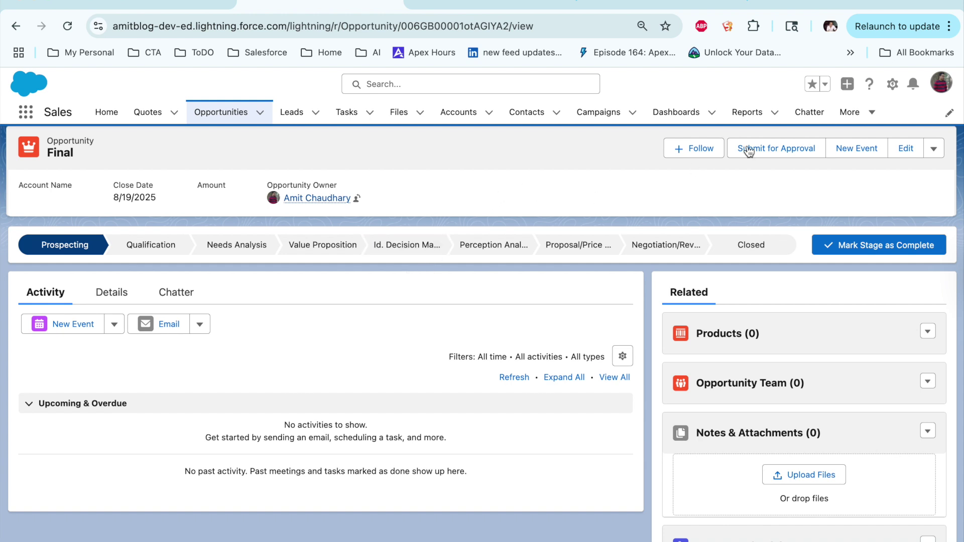
{"action": "left_click", "coordinate": [892, 83]}
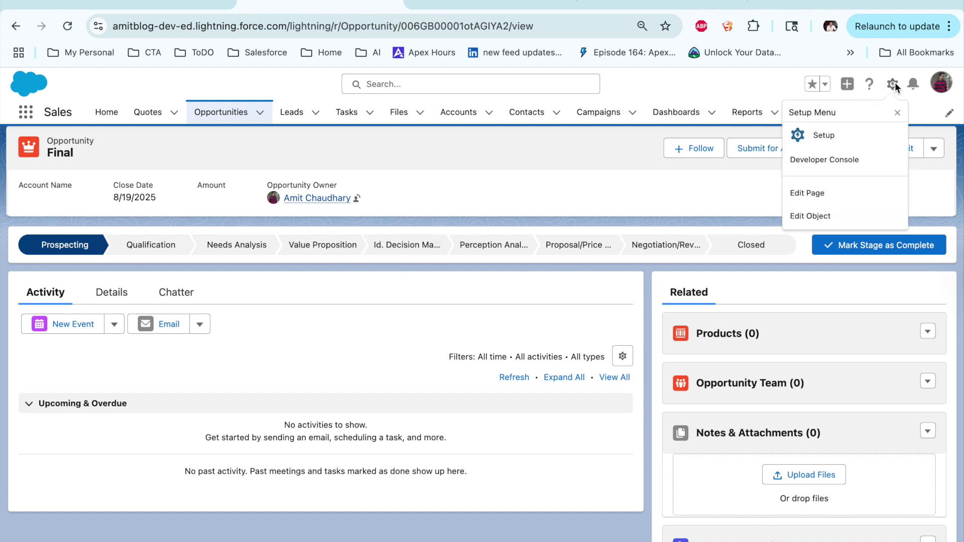
{"action": "left_click", "coordinate": [822, 189]}
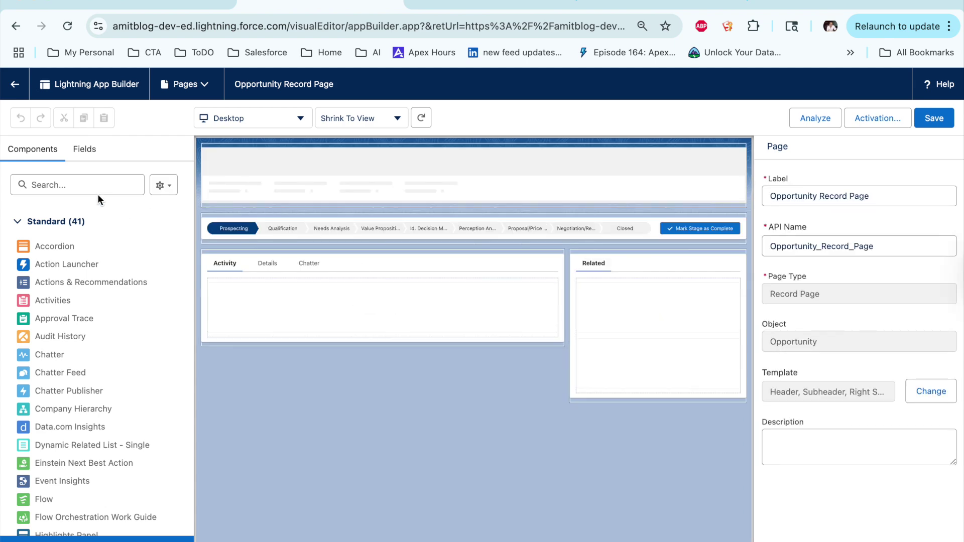
Add the Approval Trace component above the Related section of the Opportunity Record Page, save the page and return to the record
{"action": "left_click", "coordinate": [97, 194]}
{"action": "type", "text": "Approv"}
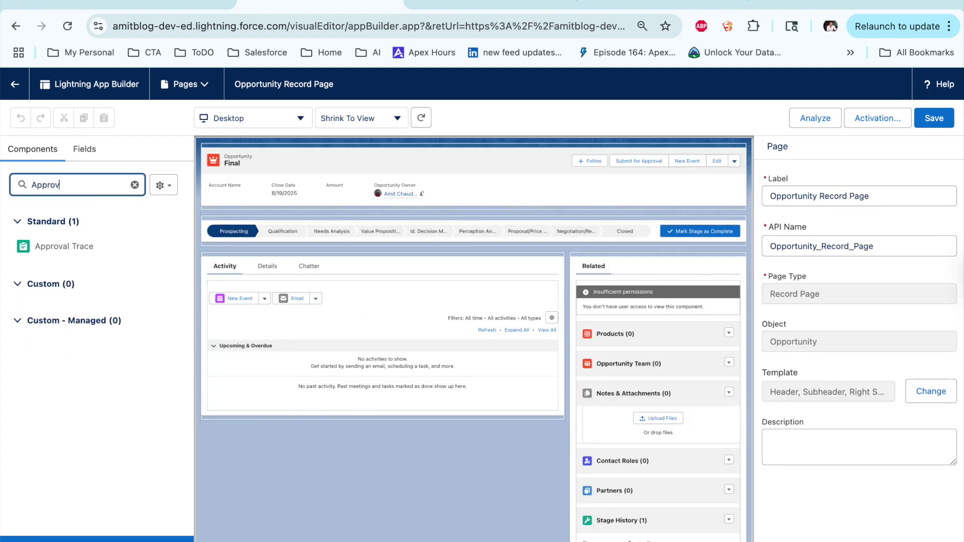
{"action": "mouse_move", "coordinate": [49, 247]}
{"action": "left_mouse_down"}
{"action": "mouse_move", "coordinate": [480, 291]}
{"action": "mouse_move", "coordinate": [583, 286]}
{"action": "left_mouse_up"}
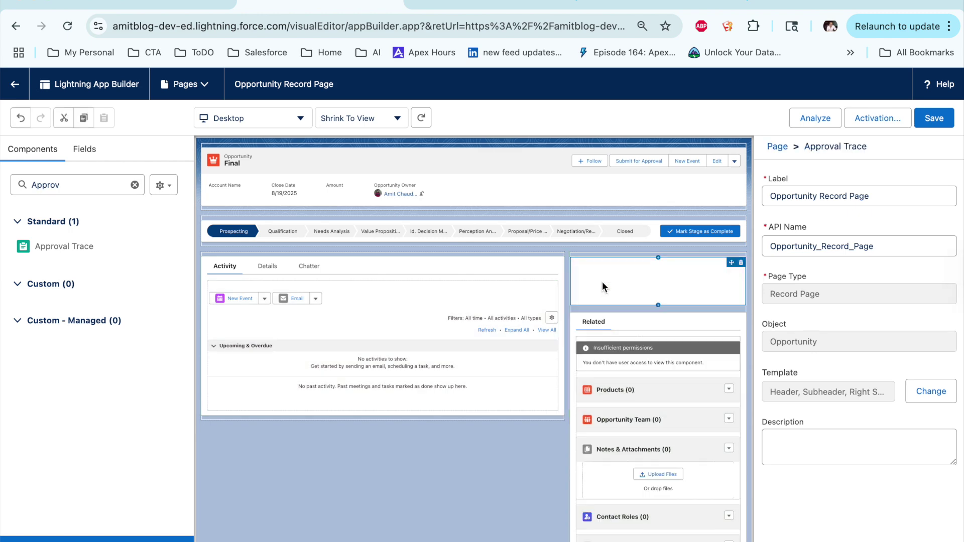
{"action": "left_click", "coordinate": [922, 117]}
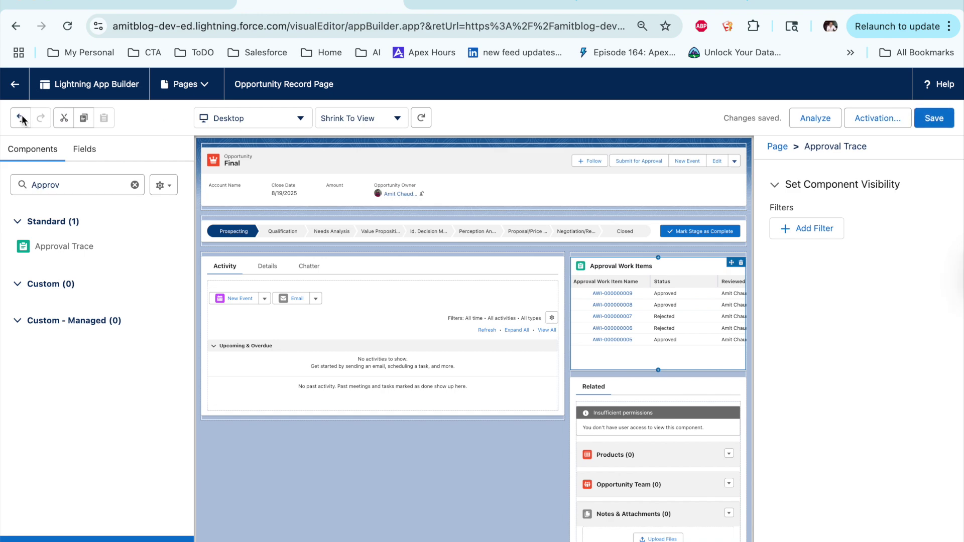
{"action": "left_click", "coordinate": [8, 90]}
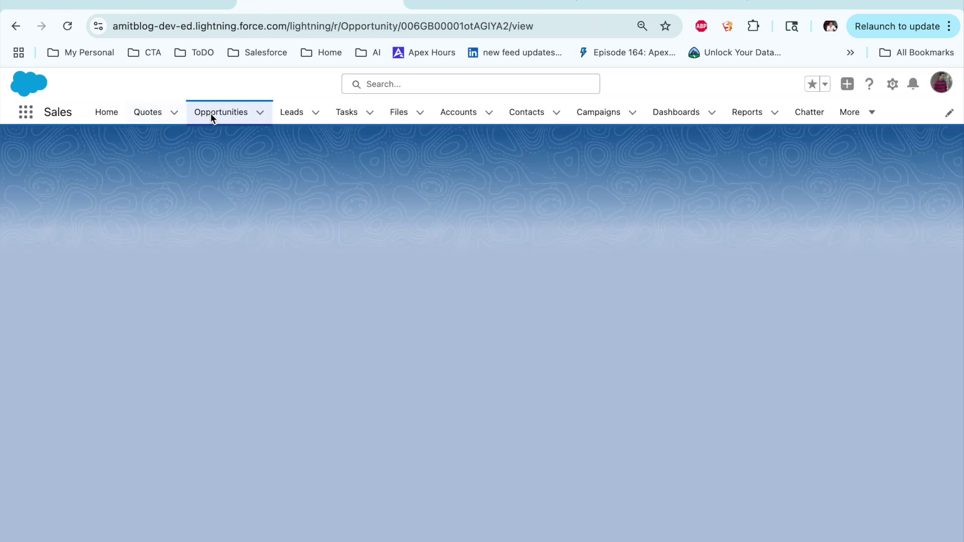
Start a new opportunity from the Opportunities list and name it Test New Flow Approval Process
{"action": "left_click", "coordinate": [211, 114]}
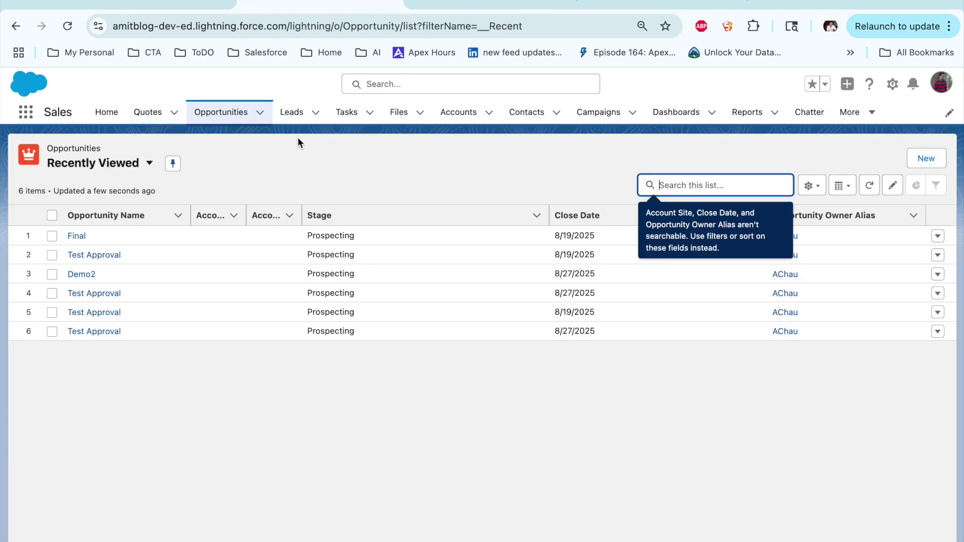
{"action": "left_click", "coordinate": [917, 153]}
{"action": "left_click", "coordinate": [539, 216]}
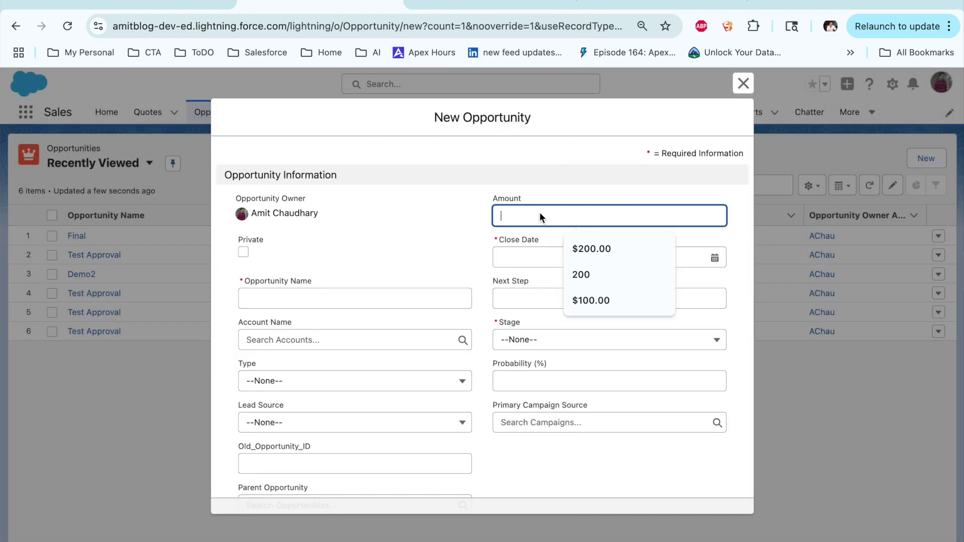
{"action": "left_click", "coordinate": [368, 302]}
{"action": "type", "text": "Test"}
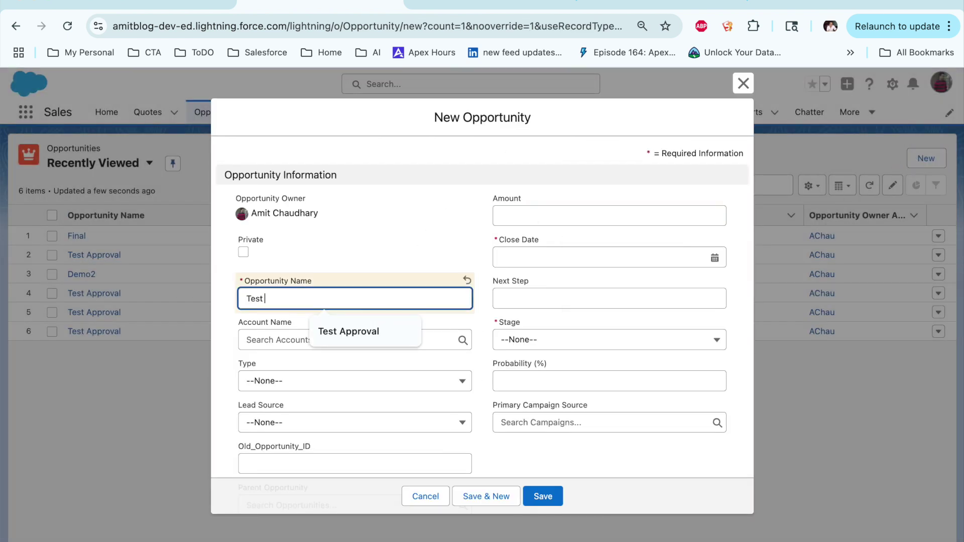
{"action": "type", "text": " New Flow Approval P"}
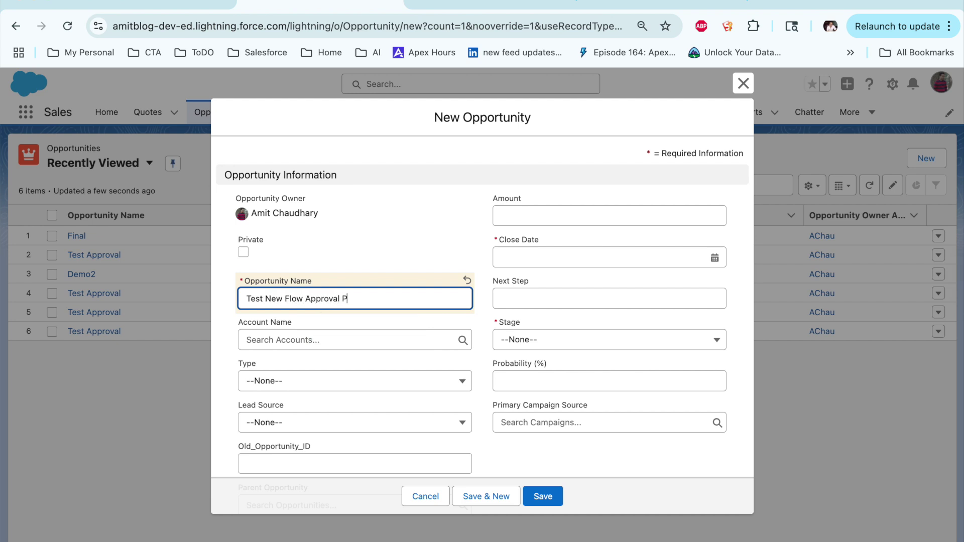
Set the new opportunity's close date to 8/19/2025 and stage to Prospecting, leave Discount empty, and save the record
{"action": "left_click", "coordinate": [608, 298]}
{"action": "left_click", "coordinate": [507, 248]}
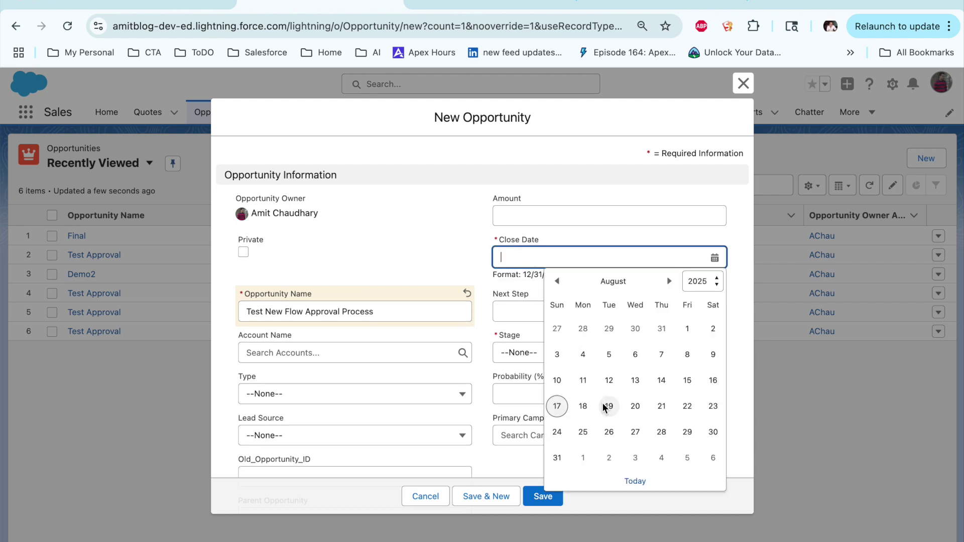
{"action": "left_click", "coordinate": [607, 406]}
{"action": "scroll", "coordinate": [527, 362], "scroll_direction": "down", "scroll_amount": 2}
{"action": "left_click", "coordinate": [531, 271]}
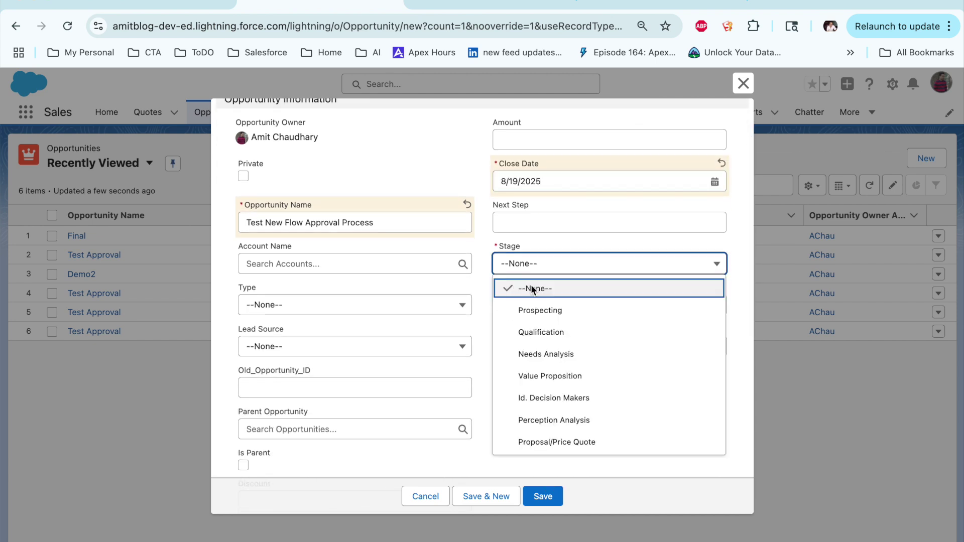
{"action": "left_click", "coordinate": [540, 308]}
{"action": "scroll", "coordinate": [414, 310], "scroll_direction": "down", "scroll_amount": 2}
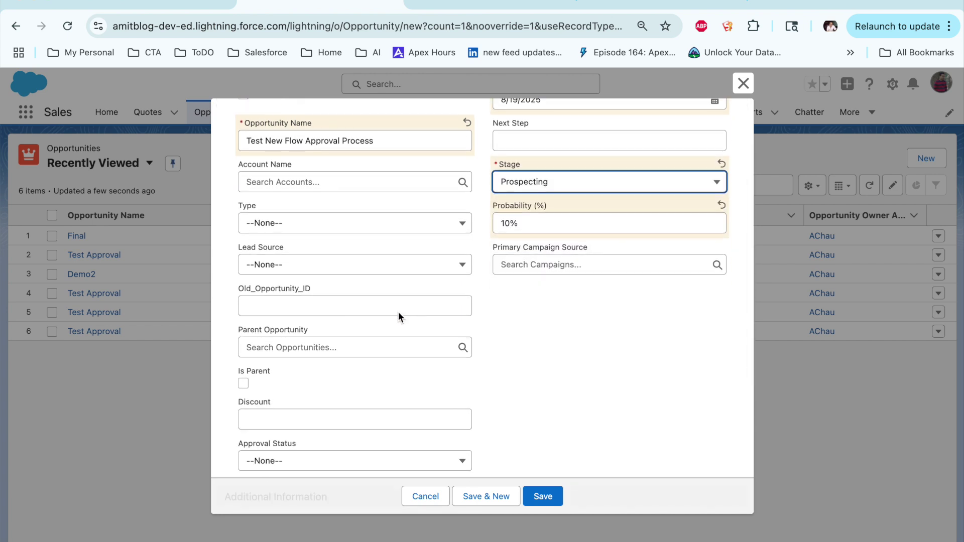
{"action": "scroll", "coordinate": [480, 319], "scroll_direction": "down", "scroll_amount": 4}
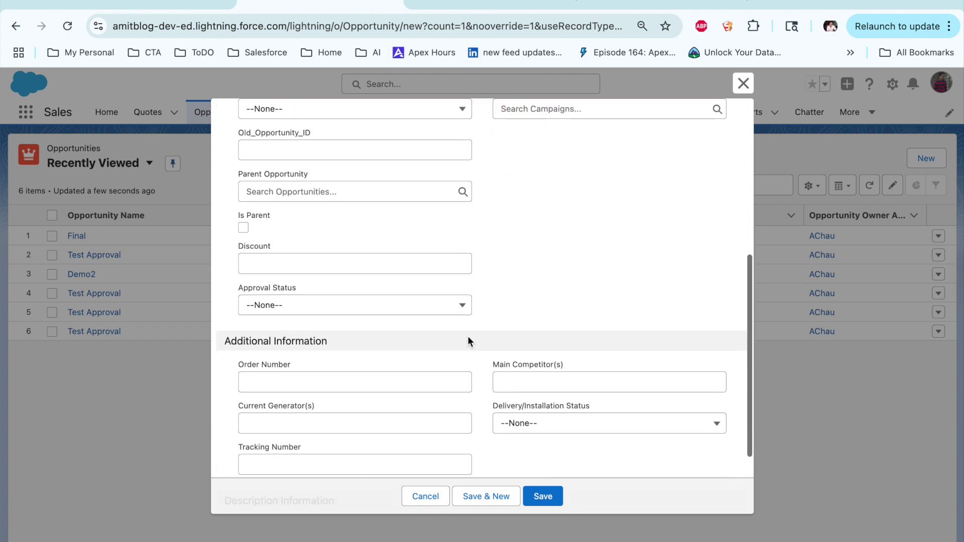
{"action": "scroll", "coordinate": [467, 341], "scroll_direction": "down", "scroll_amount": 1}
{"action": "left_click", "coordinate": [424, 236]}
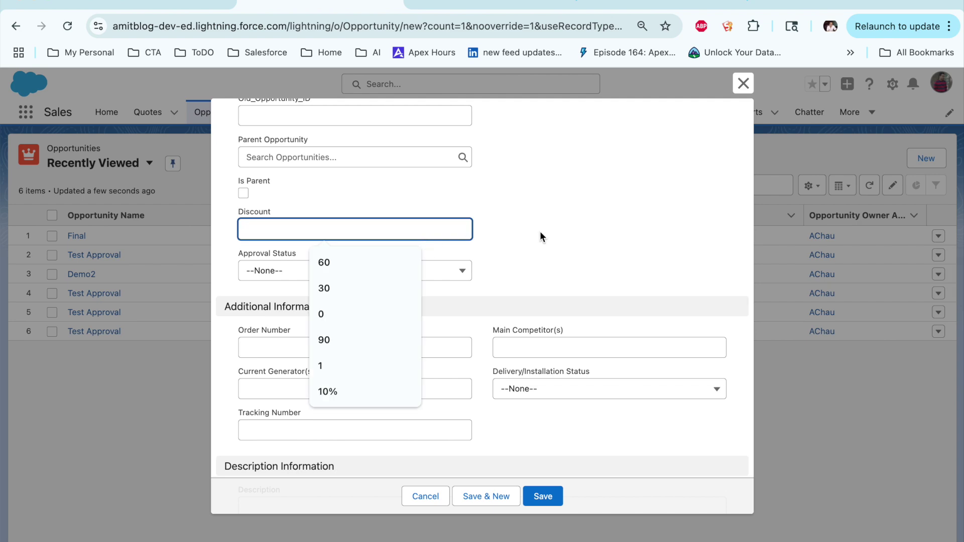
{"action": "left_click", "coordinate": [535, 497]}
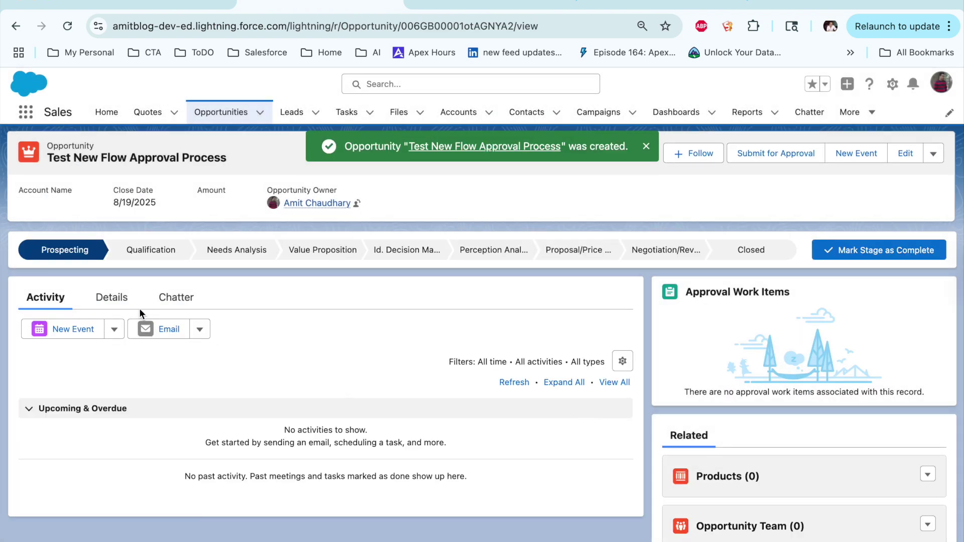
Set the Discount in the new opportunity's details to 60 and save the record
{"action": "left_click", "coordinate": [129, 305]}
{"action": "scroll", "coordinate": [255, 339], "scroll_direction": "down", "scroll_amount": 6}
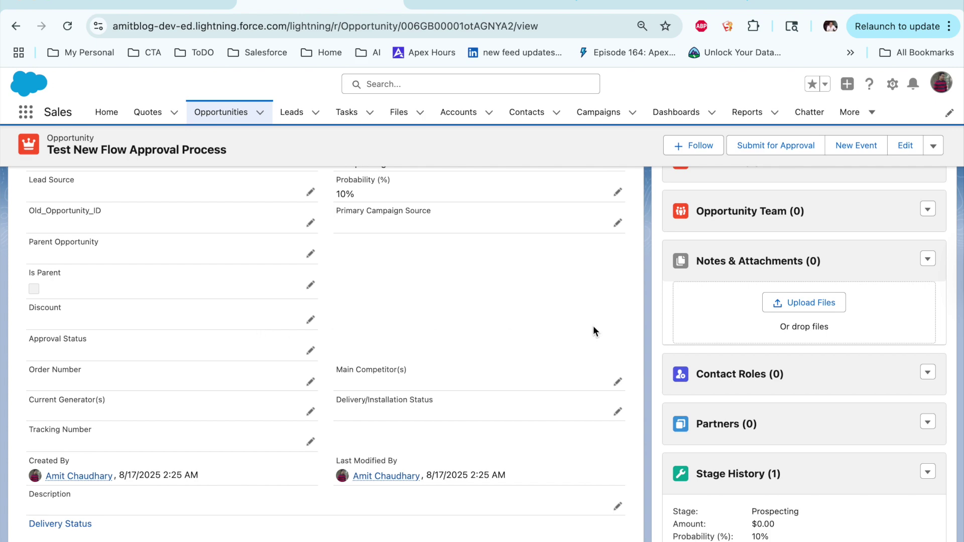
{"action": "scroll", "coordinate": [592, 326], "scroll_direction": "up", "scroll_amount": 6}
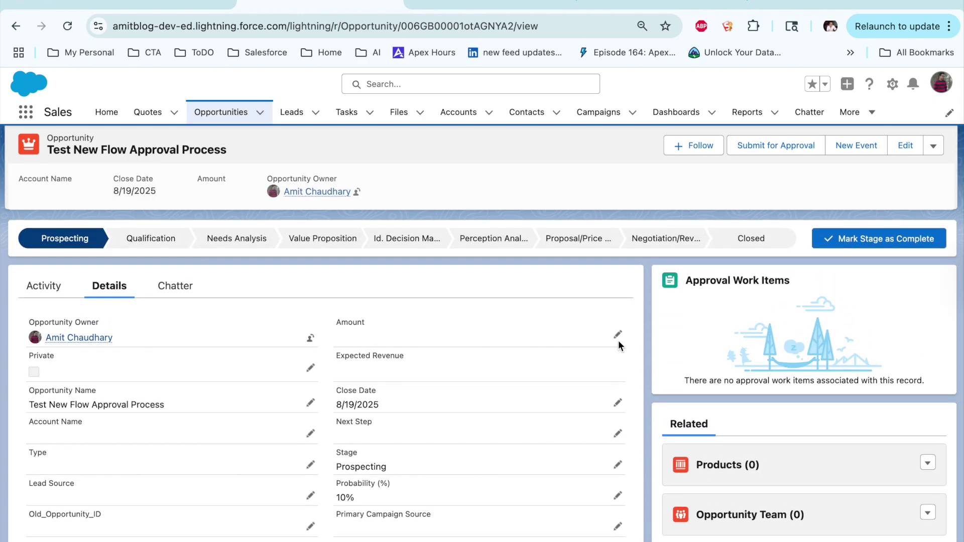
{"action": "scroll", "coordinate": [619, 341], "scroll_direction": "down", "scroll_amount": 10}
{"action": "scroll", "coordinate": [485, 347], "scroll_direction": "up", "scroll_amount": 3}
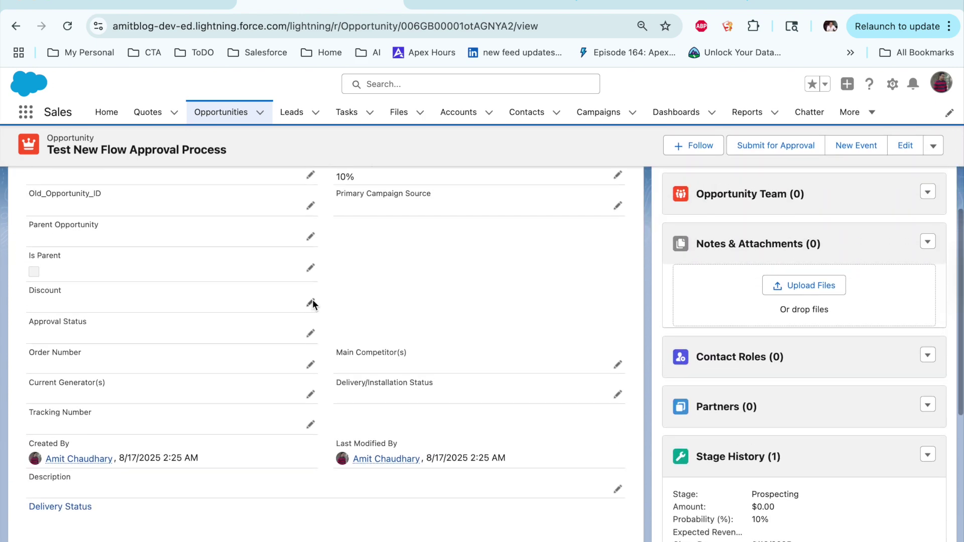
{"action": "left_click", "coordinate": [312, 301]}
{"action": "left_click", "coordinate": [279, 316]}
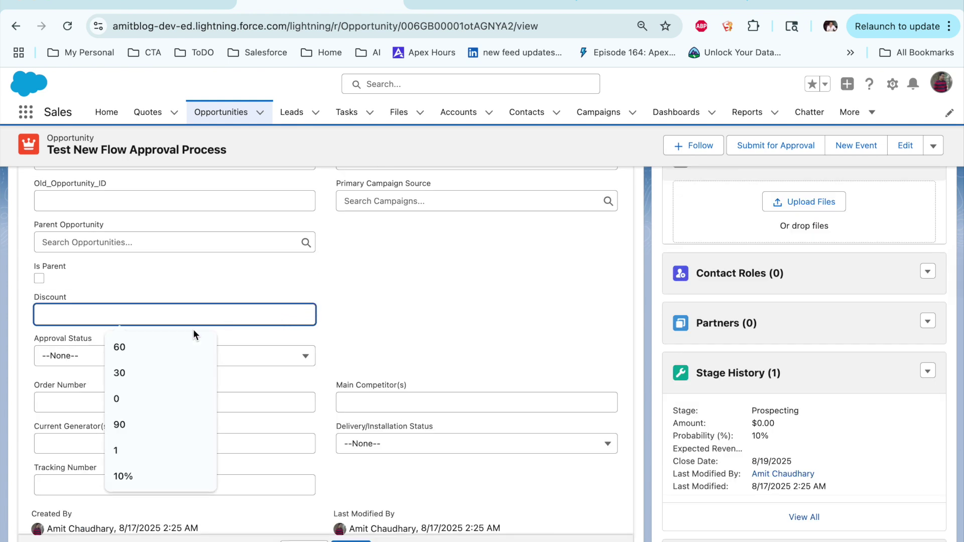
{"action": "left_click", "coordinate": [166, 347]}
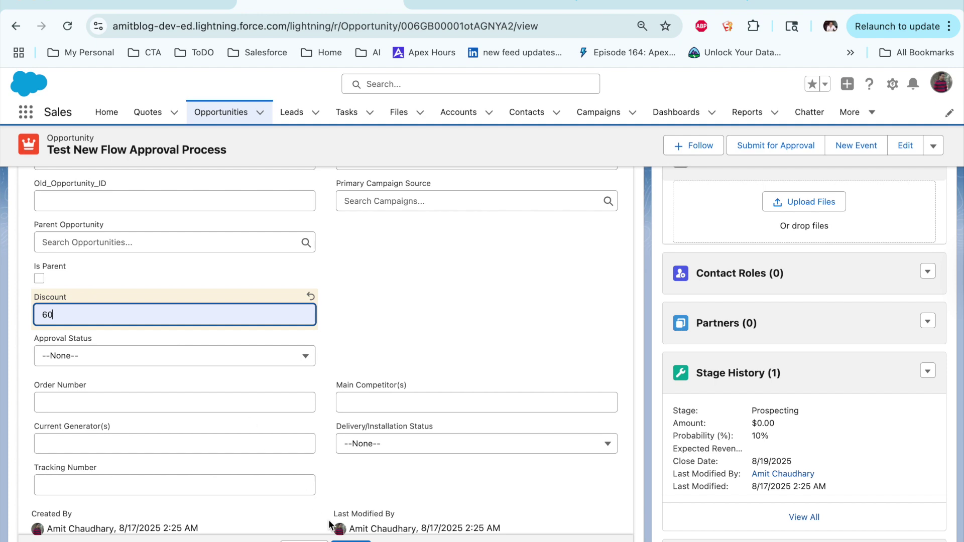
{"action": "key", "text": "Return"}
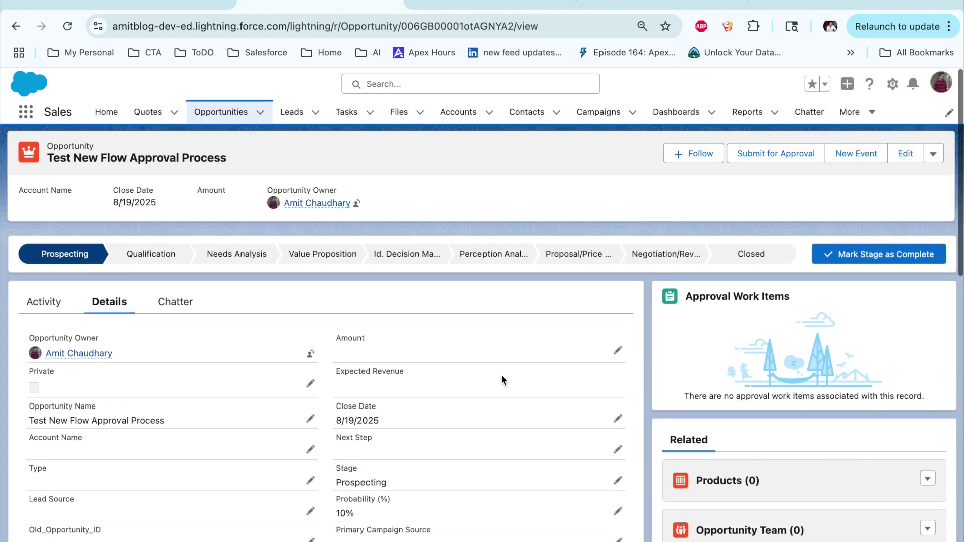
Reload the opportunity and examine the status and assignee columns of its Approval Work Items
{"action": "left_click", "coordinate": [67, 26]}
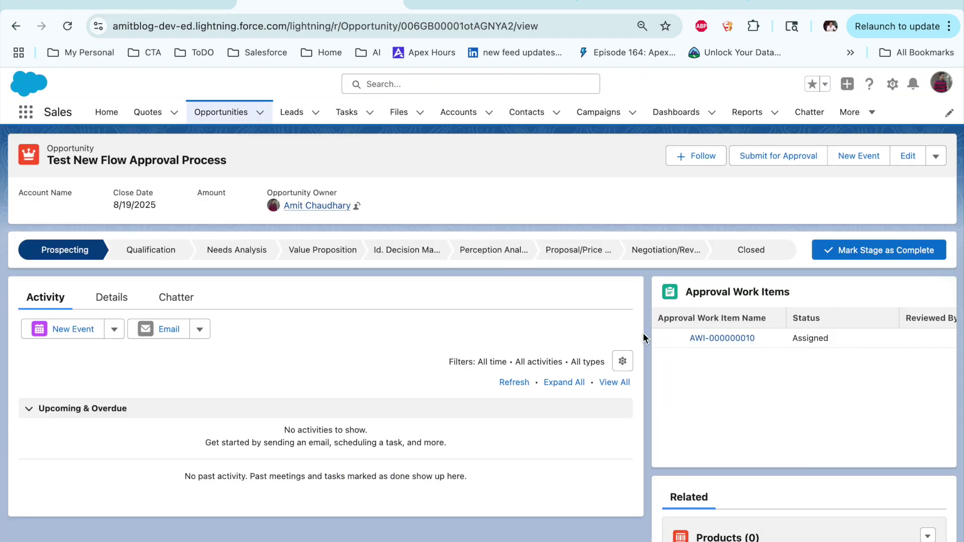
{"action": "scroll", "coordinate": [680, 345], "scroll_direction": "right", "scroll_amount": 1}
{"action": "scroll", "coordinate": [681, 346], "scroll_direction": "left", "scroll_amount": 1}
{"action": "scroll", "coordinate": [721, 351], "scroll_direction": "right", "scroll_amount": 4}
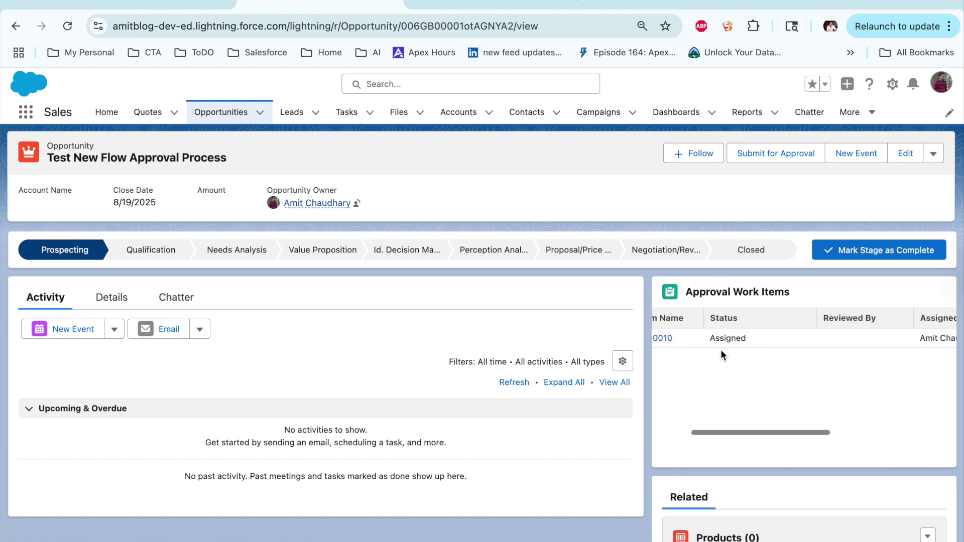
Open the opportunity's assigned approval work item and submit a review approving it, with comments left empty
{"action": "scroll", "coordinate": [721, 350], "scroll_direction": "right", "scroll_amount": 5}
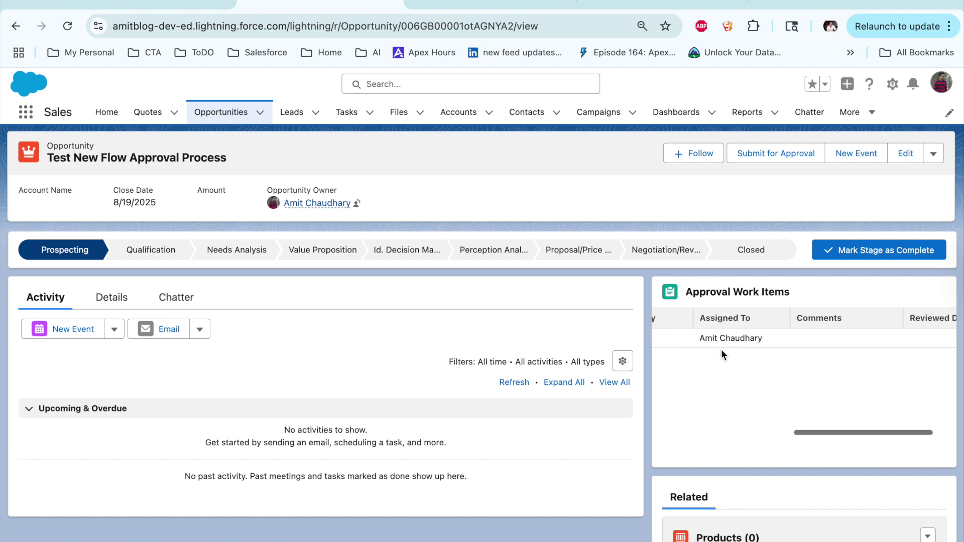
{"action": "scroll", "coordinate": [721, 355], "scroll_direction": "left", "scroll_amount": 8}
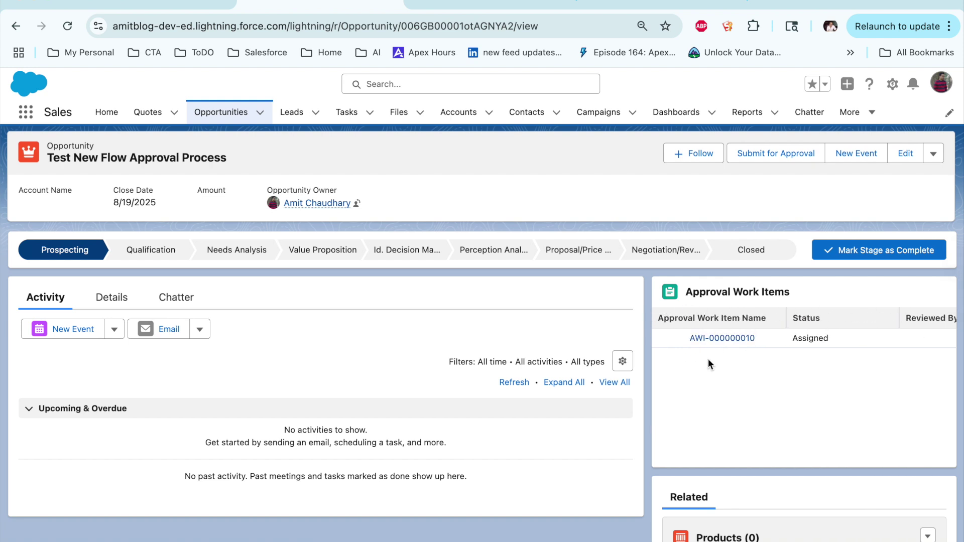
{"action": "left_click", "coordinate": [709, 339]}
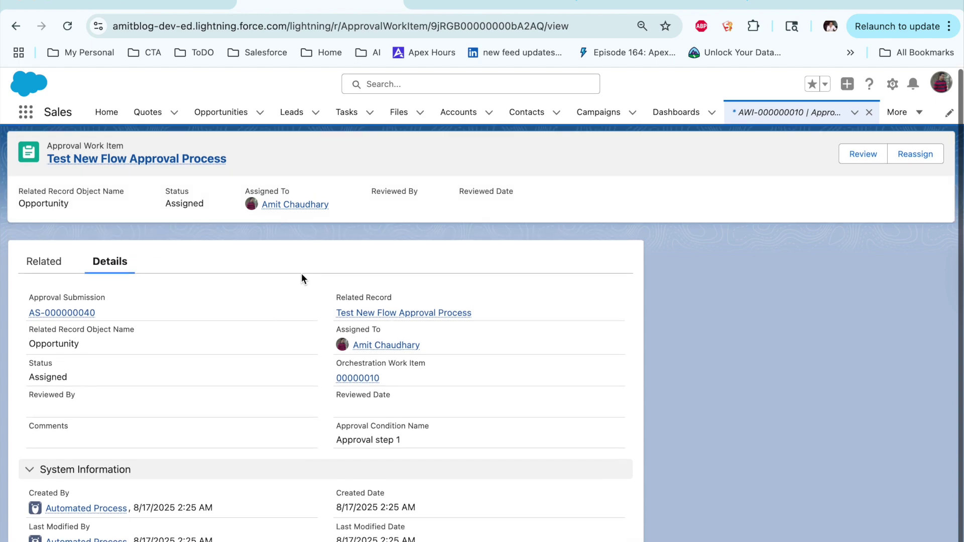
{"action": "left_click", "coordinate": [868, 153]}
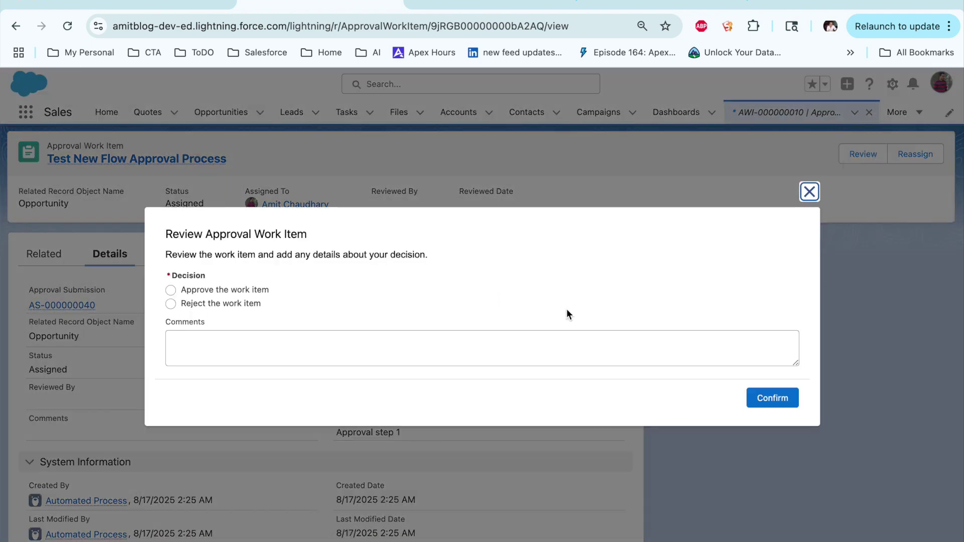
{"action": "left_click", "coordinate": [261, 294]}
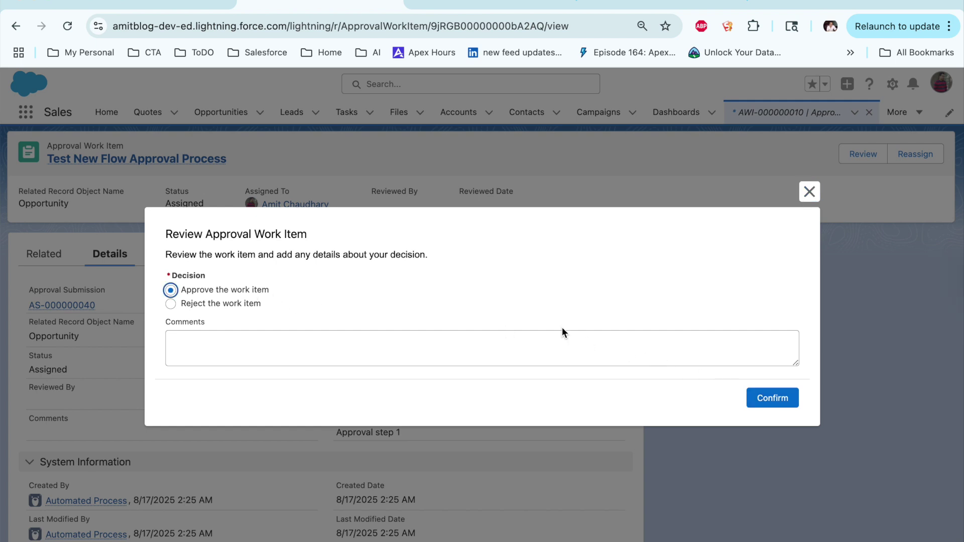
{"action": "left_click", "coordinate": [556, 344]}
{"action": "left_click", "coordinate": [769, 400]}
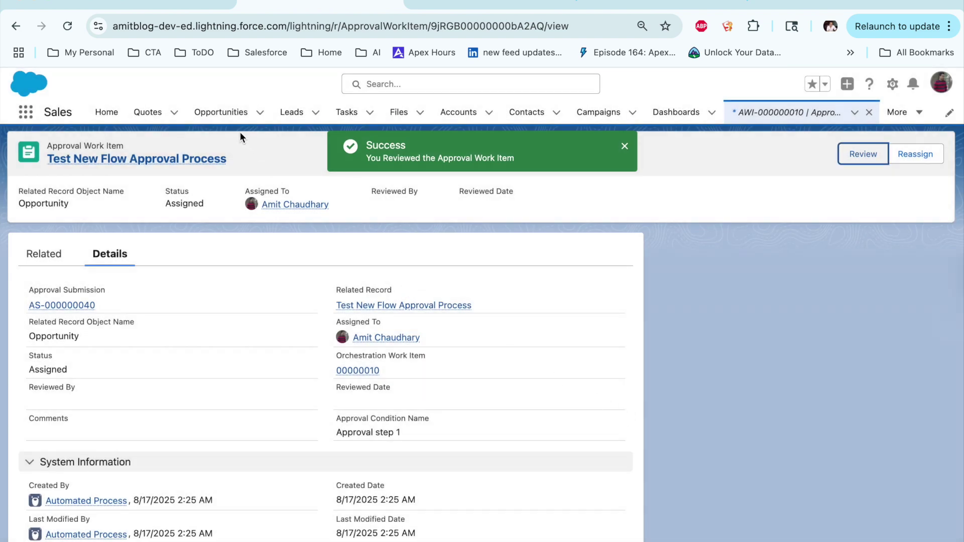
Reopen the Test New Flow Approval Process opportunity from the Opportunities list and check Approval Status in its details
{"action": "left_click", "coordinate": [219, 119]}
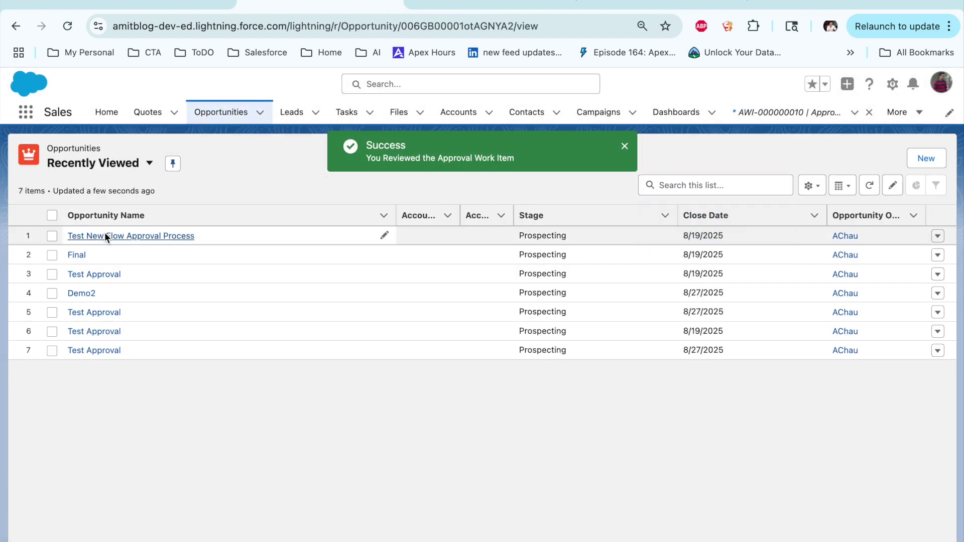
{"action": "left_click", "coordinate": [105, 236]}
{"action": "left_click", "coordinate": [109, 299]}
{"action": "scroll", "coordinate": [336, 378], "scroll_direction": "down", "scroll_amount": 2}
{"action": "scroll", "coordinate": [336, 378], "scroll_direction": "down", "scroll_amount": 4}
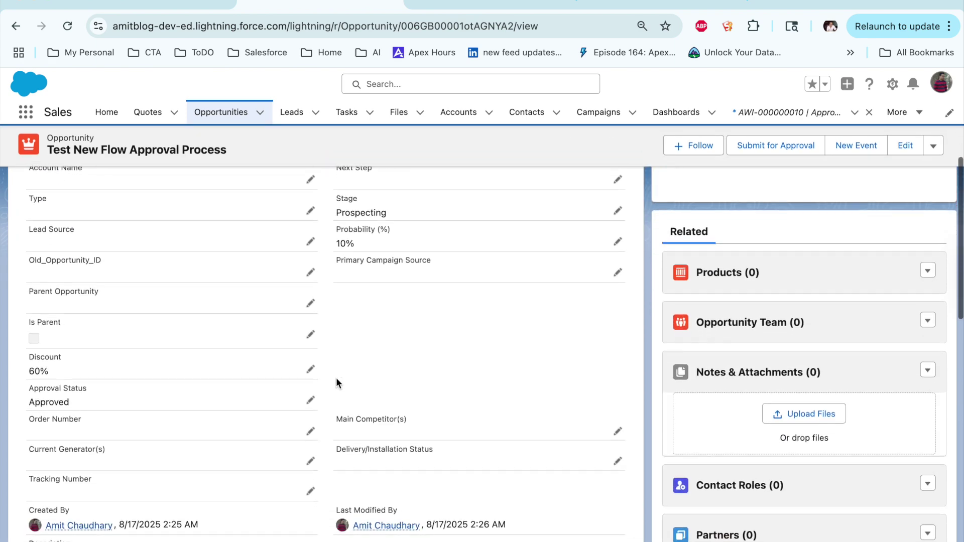
{"action": "left_click_drag", "start_coordinate": [20, 398], "coordinate": [86, 400]}
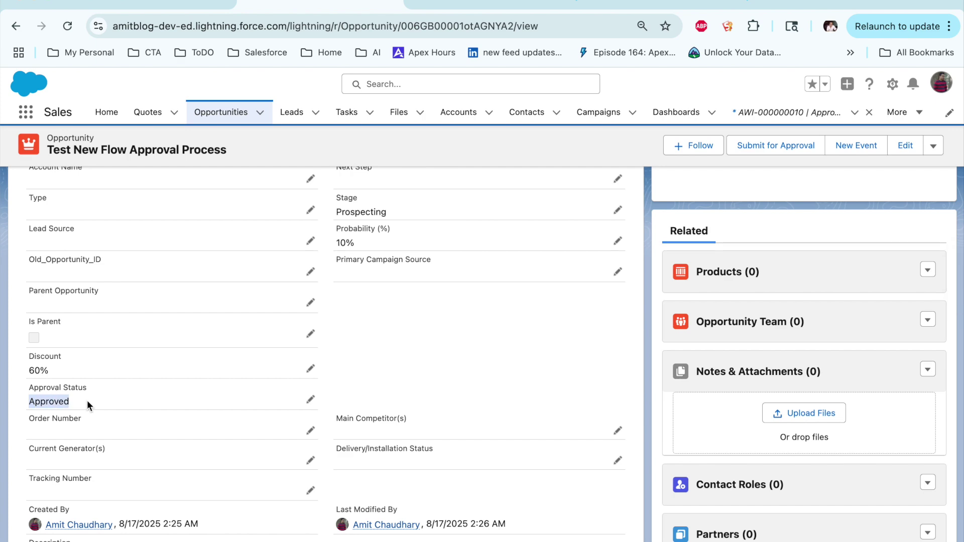
Reload the opportunity, check the status of its approval work item, and return to the record details
{"action": "scroll", "coordinate": [504, 363], "scroll_direction": "up", "scroll_amount": 5}
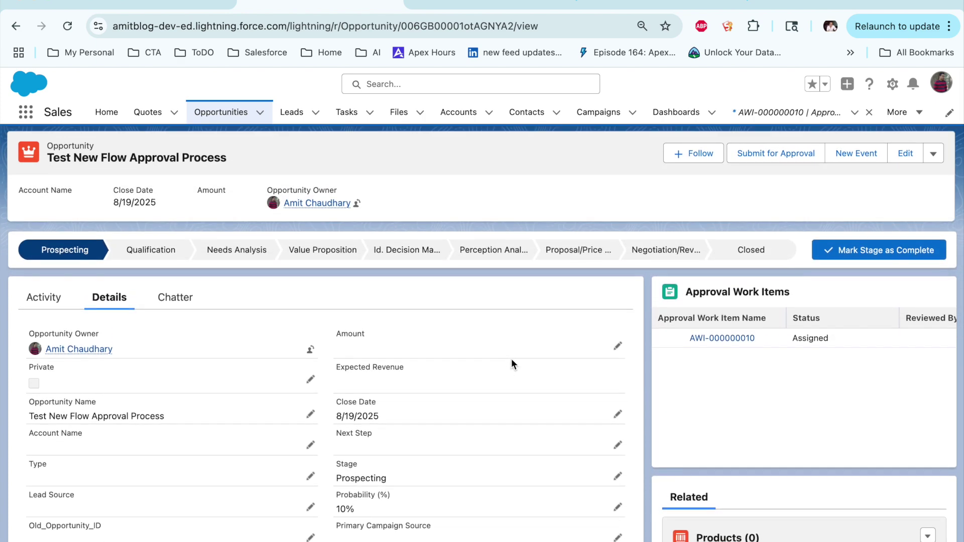
{"action": "scroll", "coordinate": [799, 402], "scroll_direction": "right", "scroll_amount": 3}
{"action": "scroll", "coordinate": [786, 396], "scroll_direction": "left", "scroll_amount": 3}
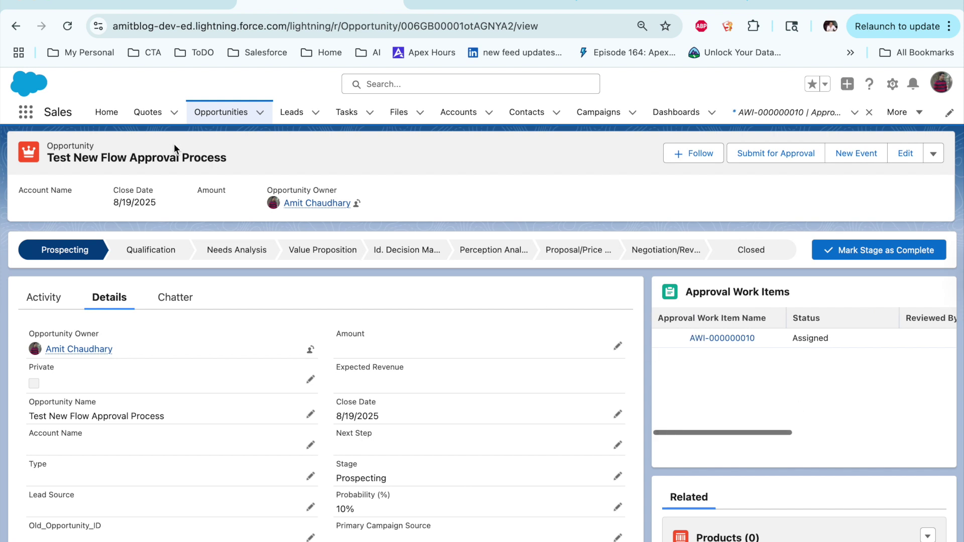
{"action": "left_click", "coordinate": [67, 25]}
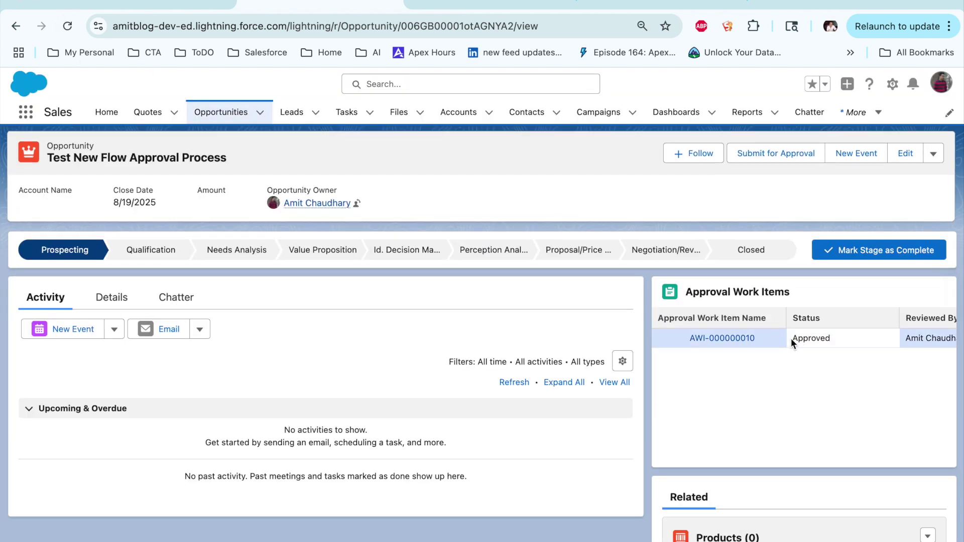
{"action": "left_click_drag", "start_coordinate": [701, 296], "coordinate": [789, 294]}
{"action": "left_click", "coordinate": [823, 334]}
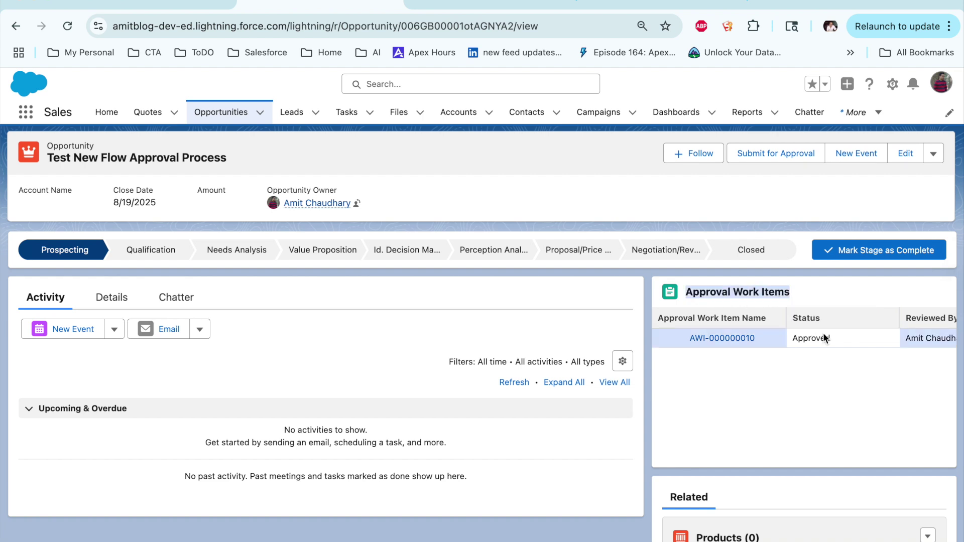
{"action": "left_click", "coordinate": [112, 297]}
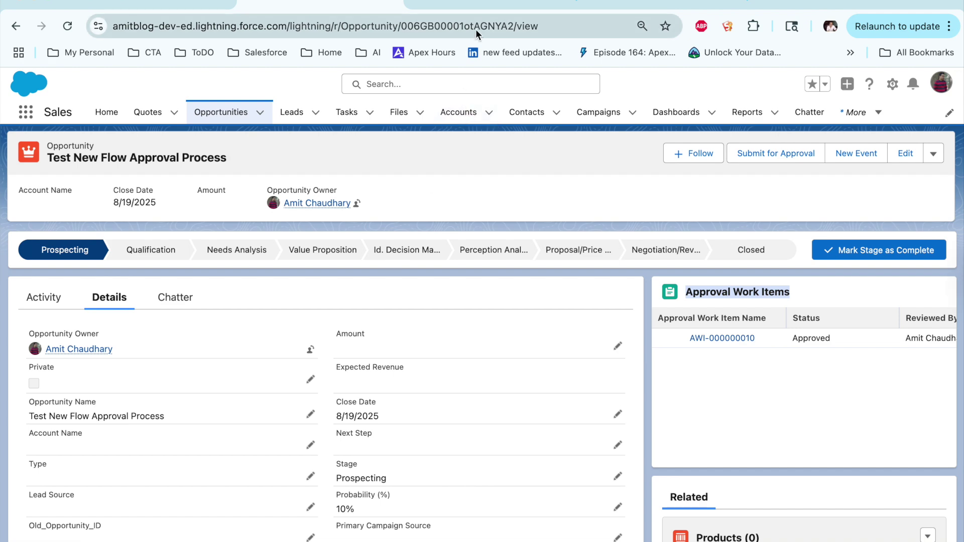
{"action": "left_click", "coordinate": [472, 6]}
{"action": "left_click", "coordinate": [372, 6]}
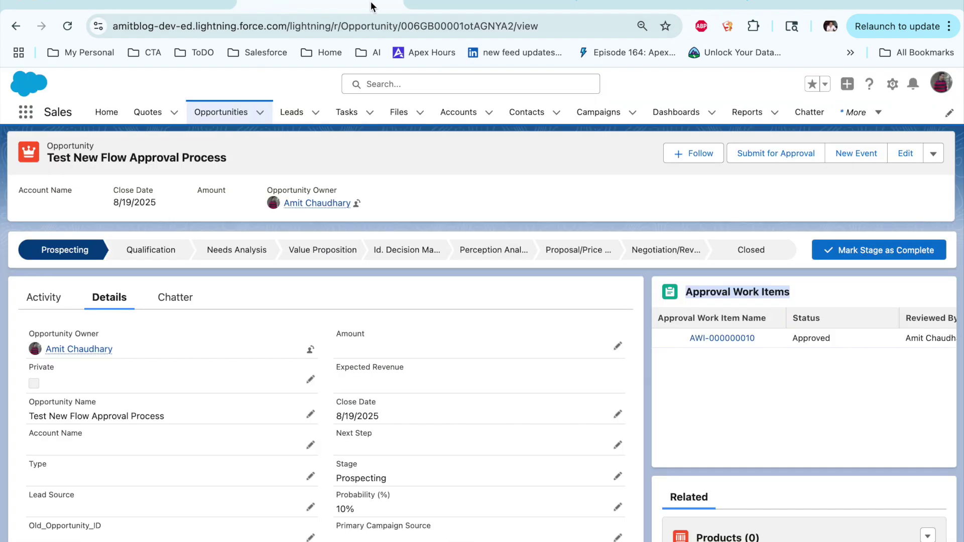